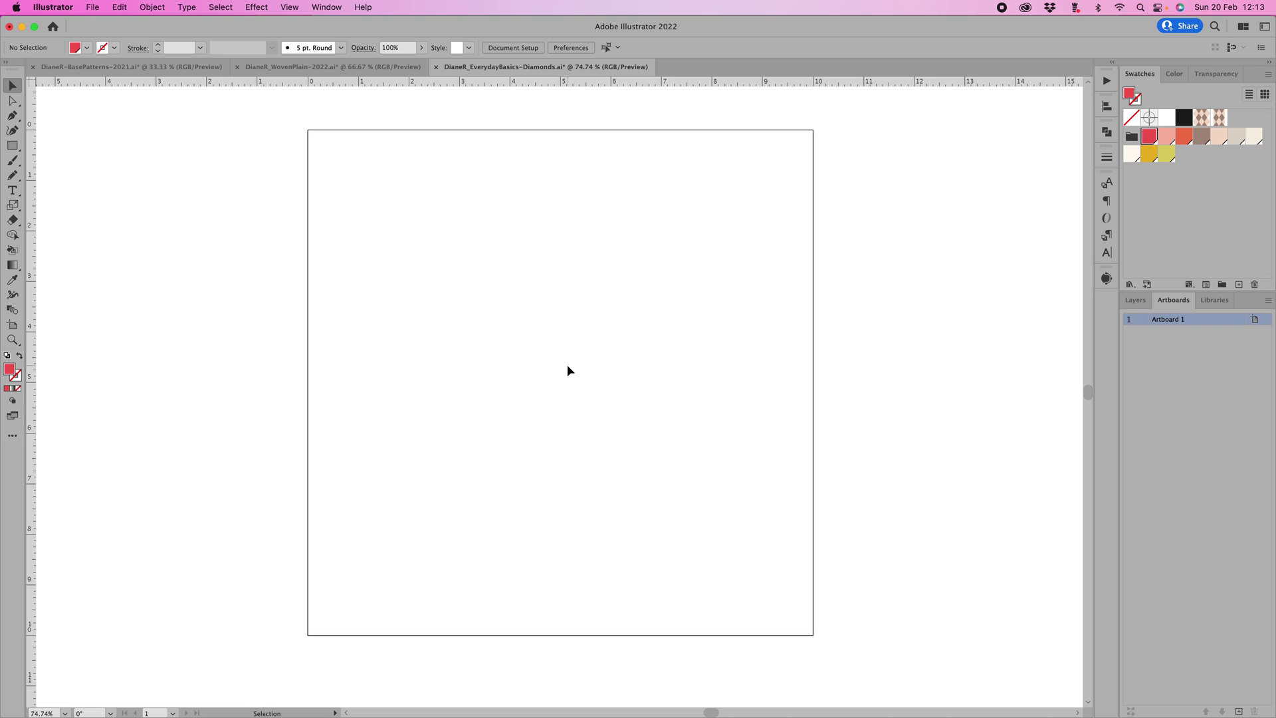
Draw a small red square near the upper left and rotate it 45° into a 1.6043 in diamond
{"action": "left_click", "coordinate": [13, 145]}
{"action": "left_click_drag", "start_coordinate": [414, 219], "coordinate": [472, 277]}
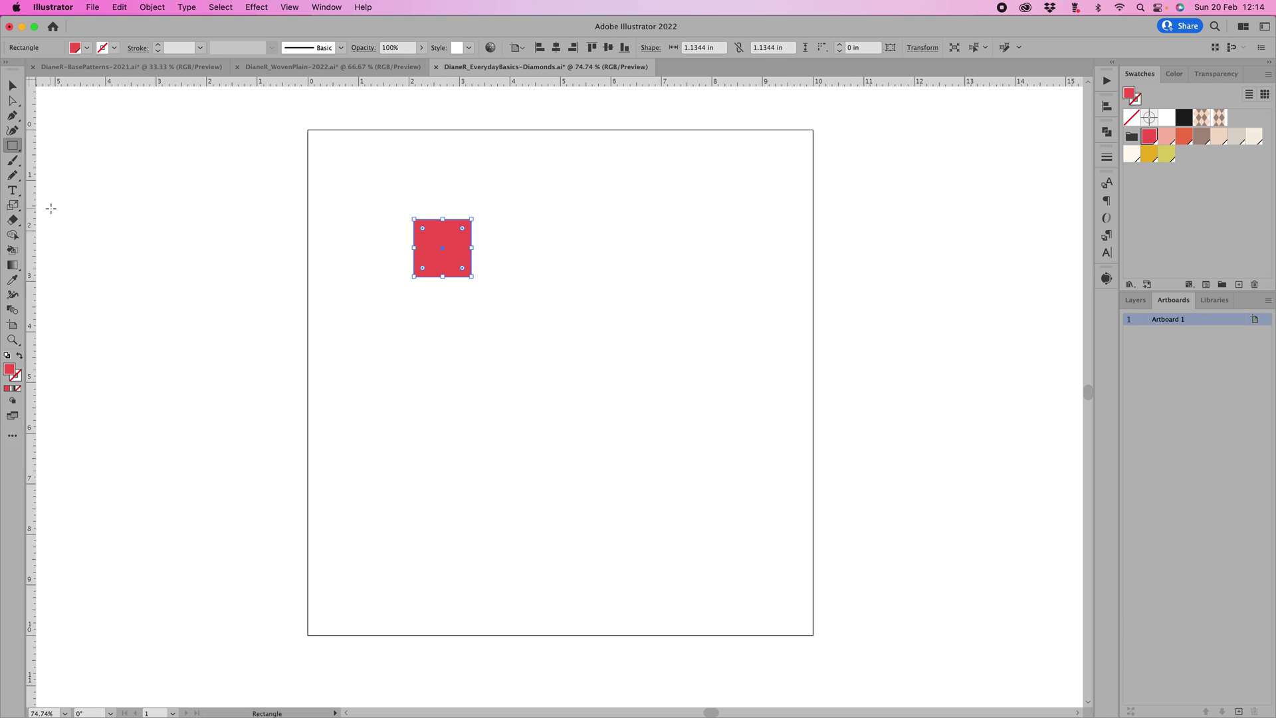
{"action": "left_click", "coordinate": [12, 85]}
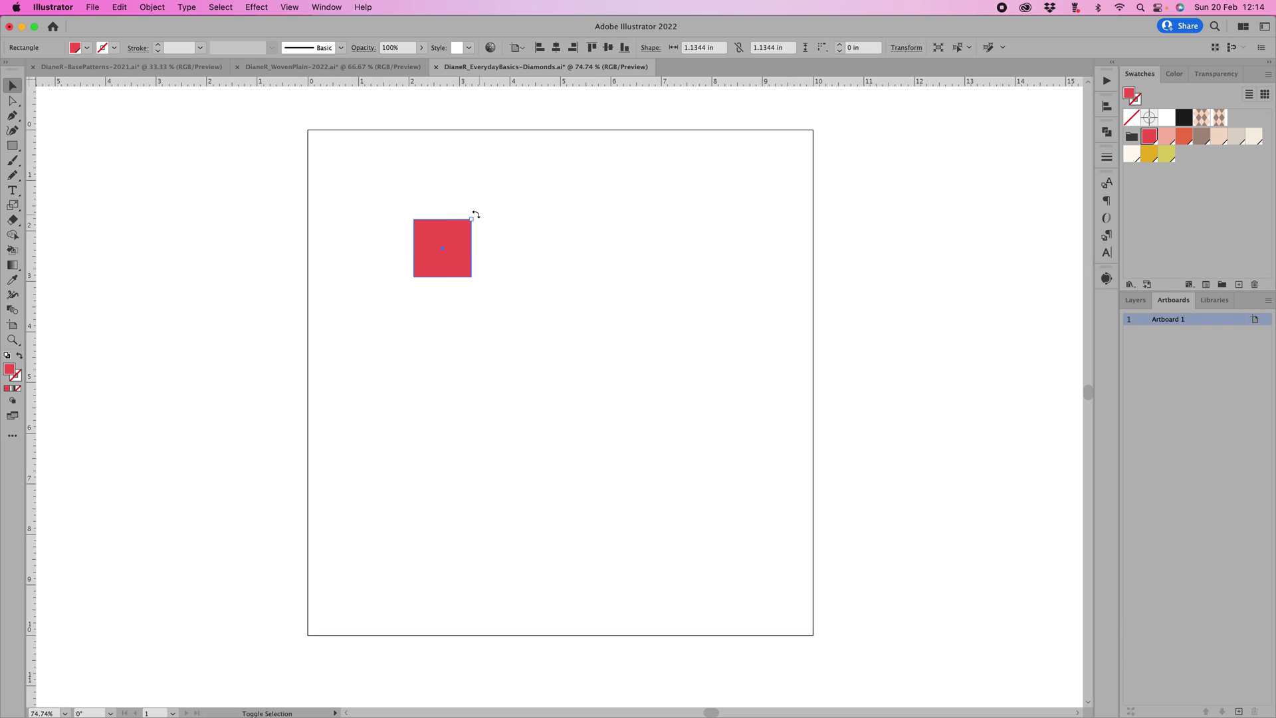
{"action": "left_click_drag", "start_coordinate": [476, 214], "coordinate": [493, 241]}
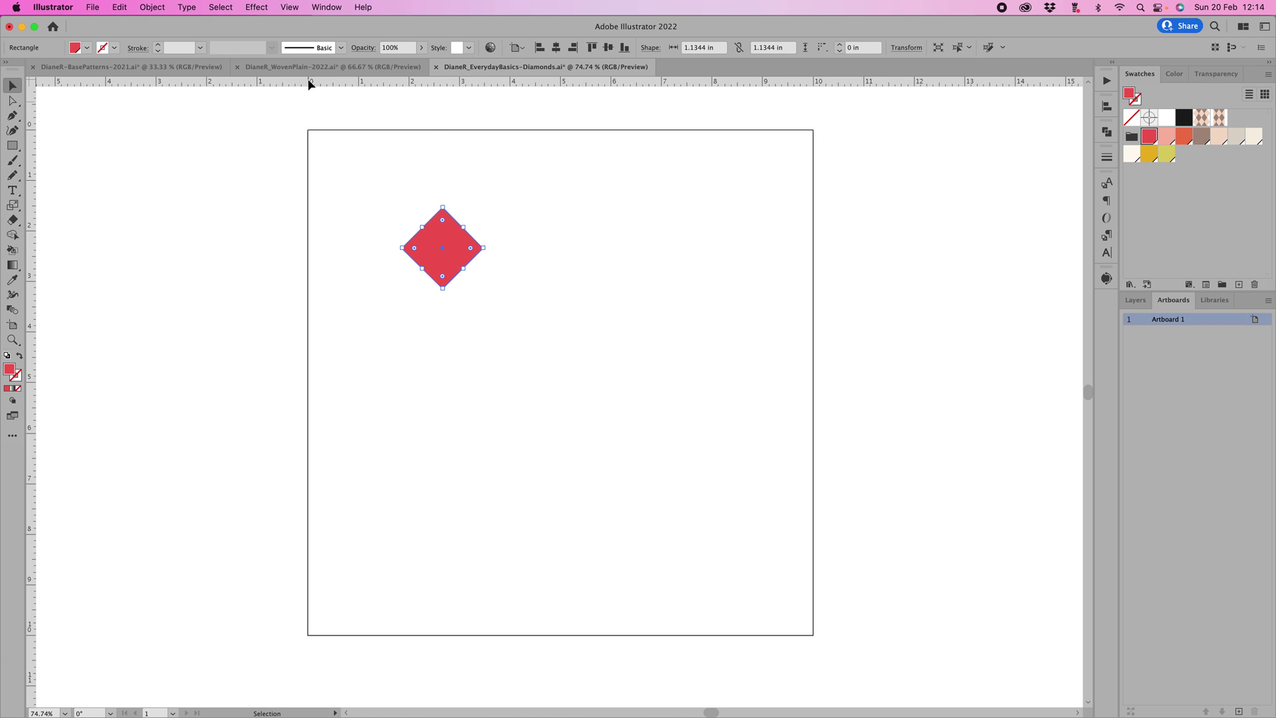
{"action": "left_click", "coordinate": [287, 8]}
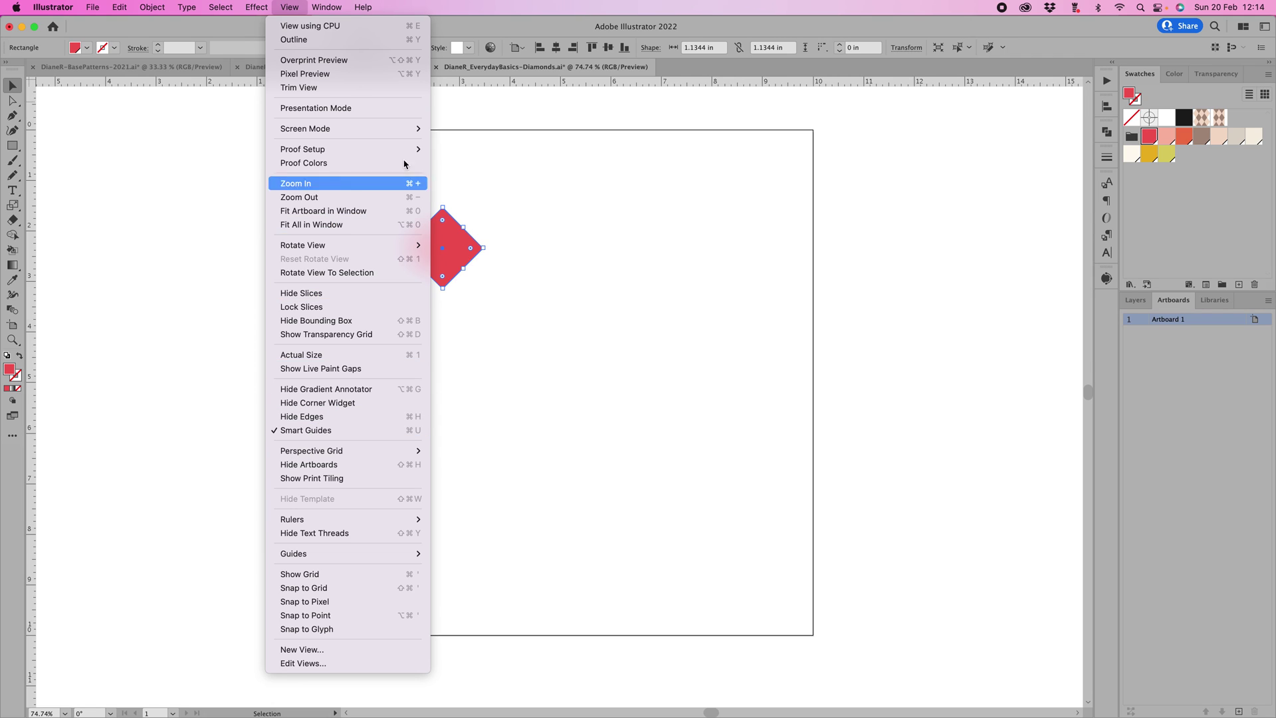
{"action": "left_click", "coordinate": [482, 15]}
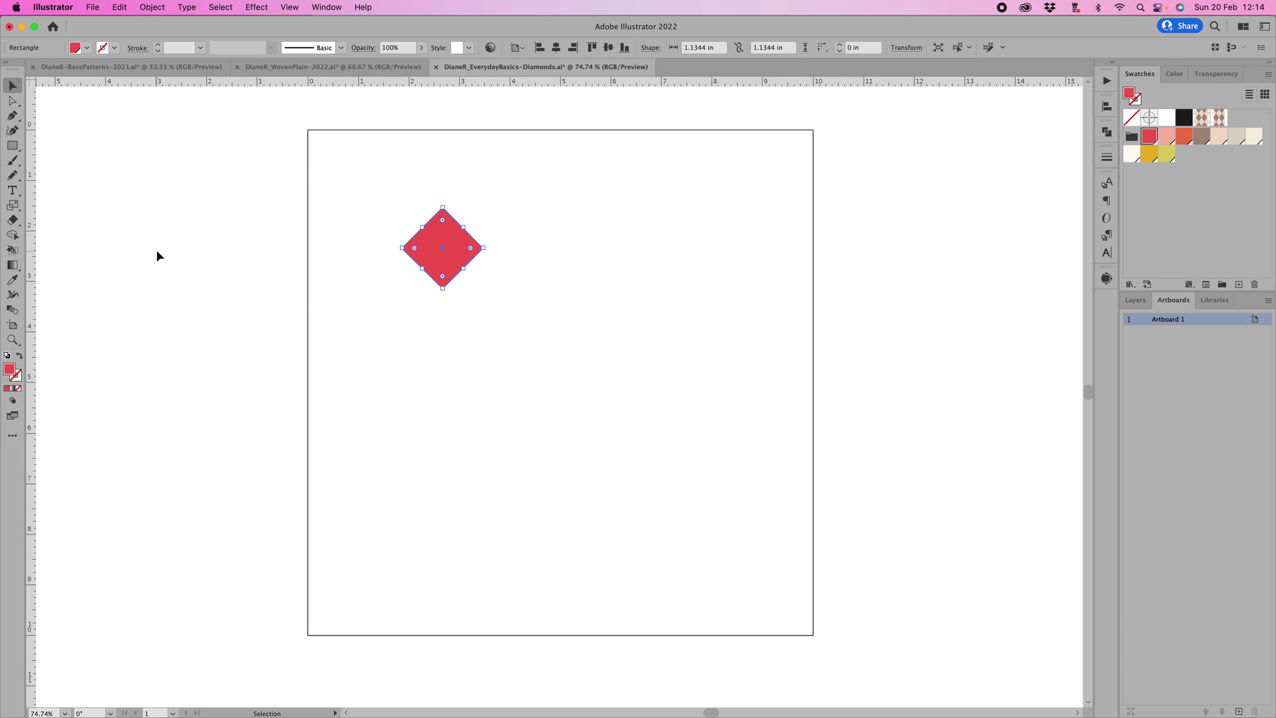
{"action": "left_click", "coordinate": [12, 206]}
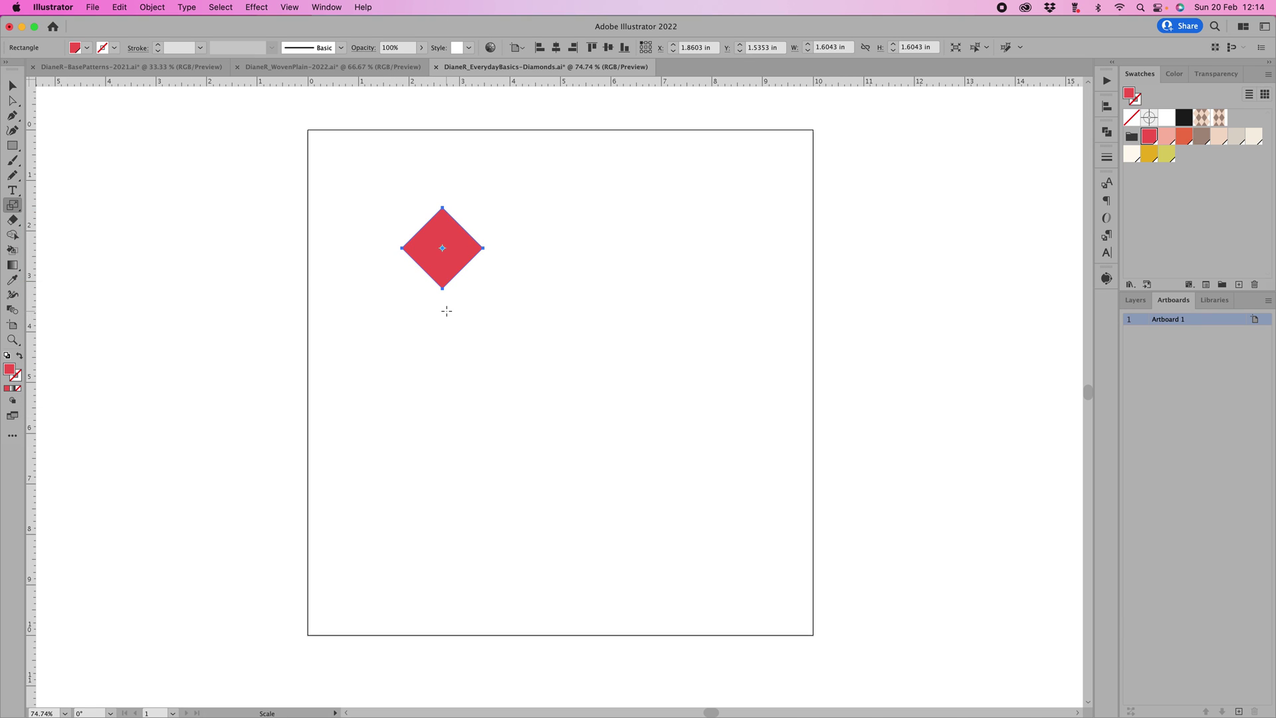
Stretch the diamond to about 2.9069 in tall, reset its bounding box, and move it lower left
{"action": "left_click_drag", "start_coordinate": [442, 311], "coordinate": [449, 367]}
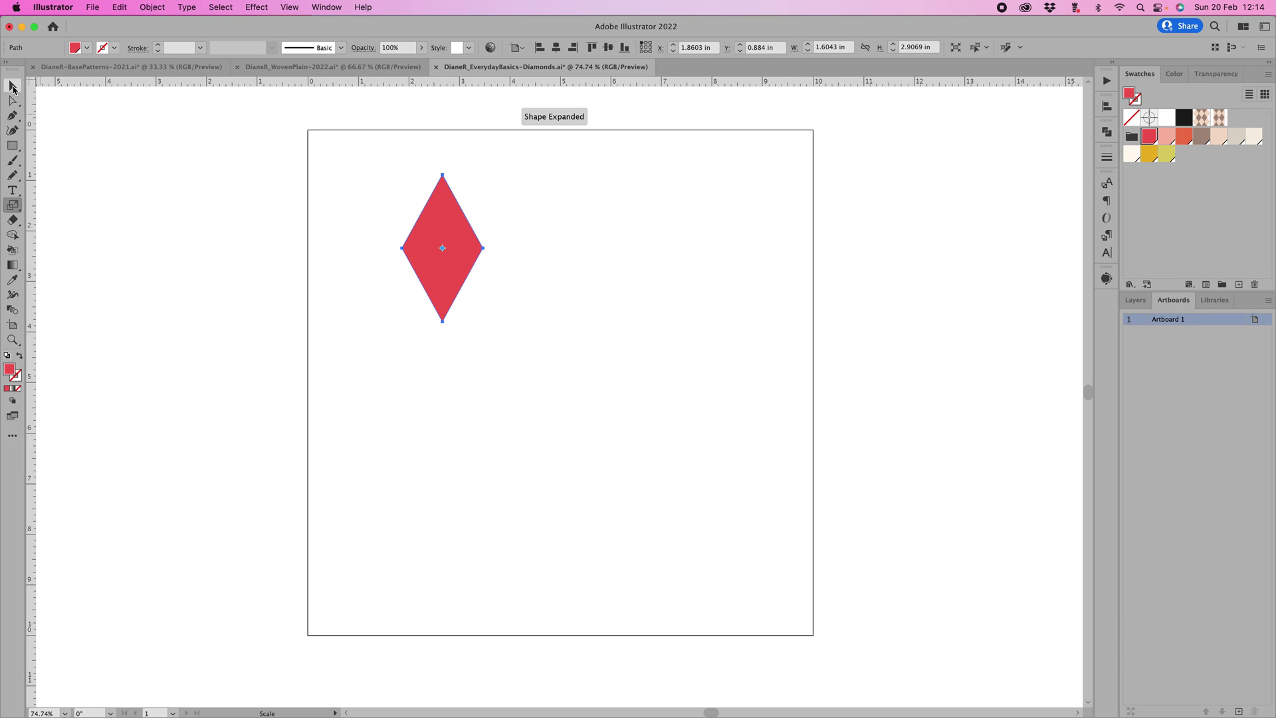
{"action": "left_click", "coordinate": [14, 89]}
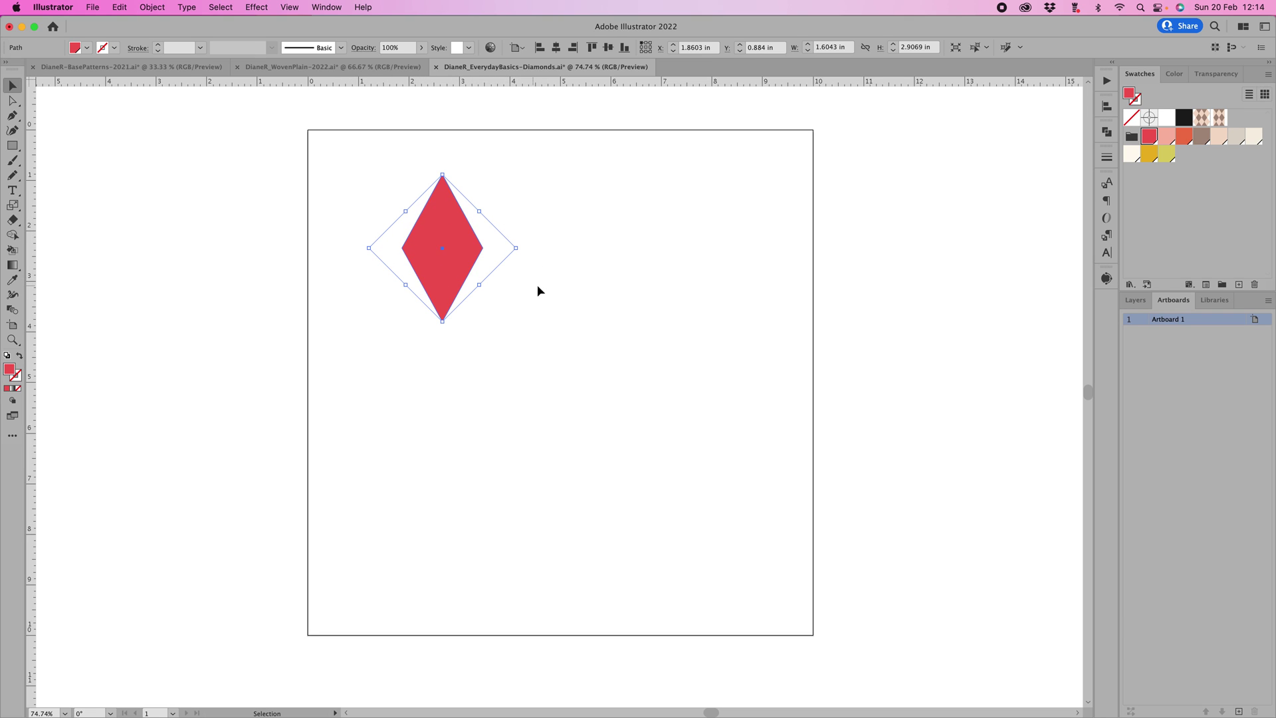
{"action": "left_click", "coordinate": [142, 6]}
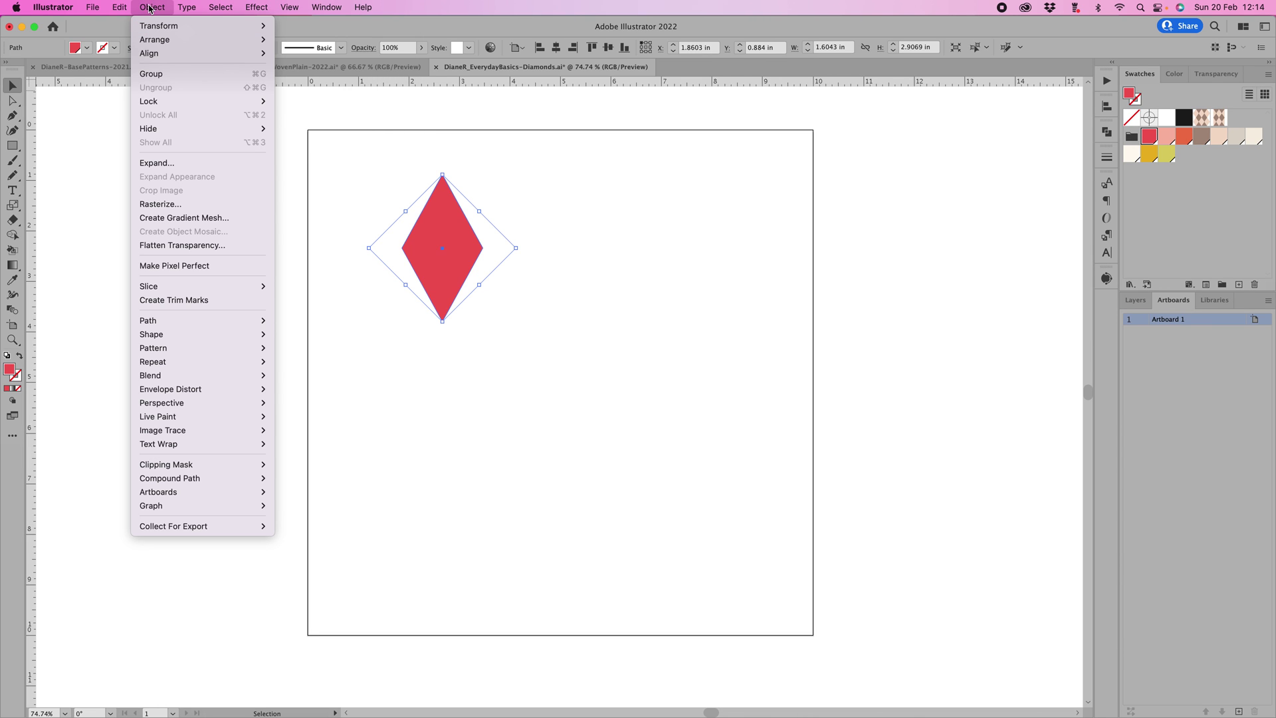
{"action": "mouse_move", "coordinate": [155, 25]}
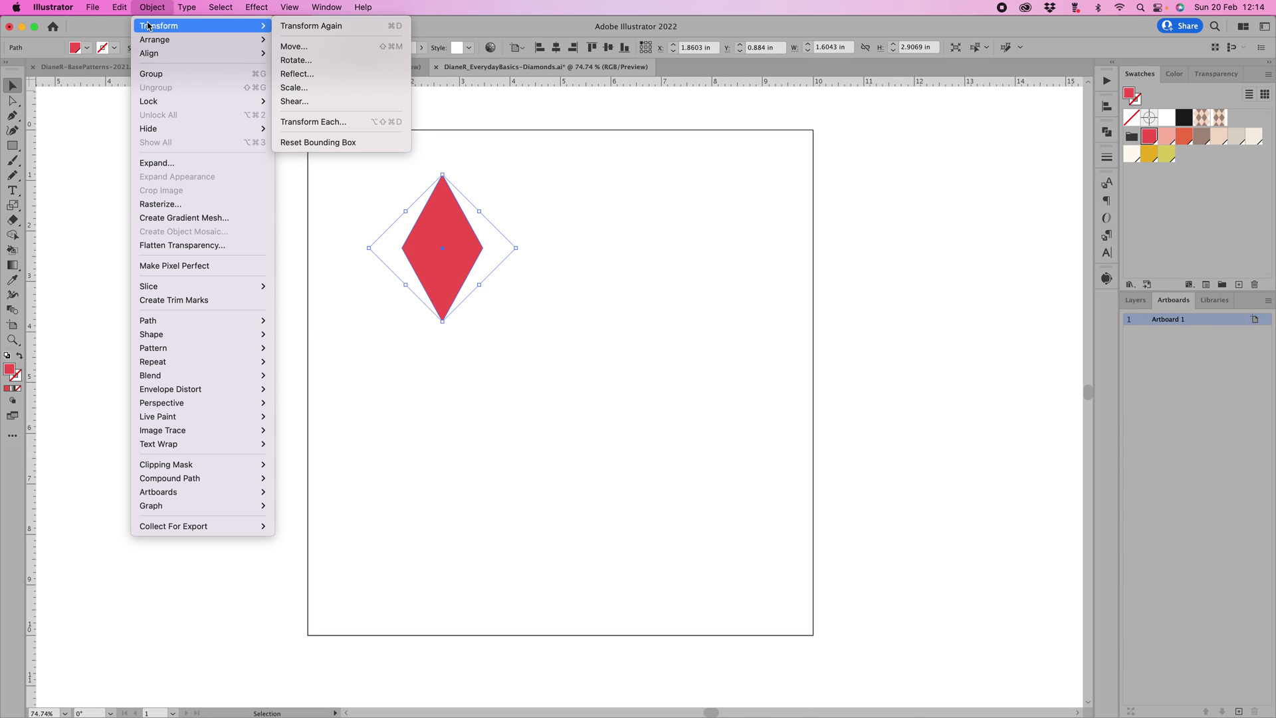
{"action": "left_click", "coordinate": [342, 142]}
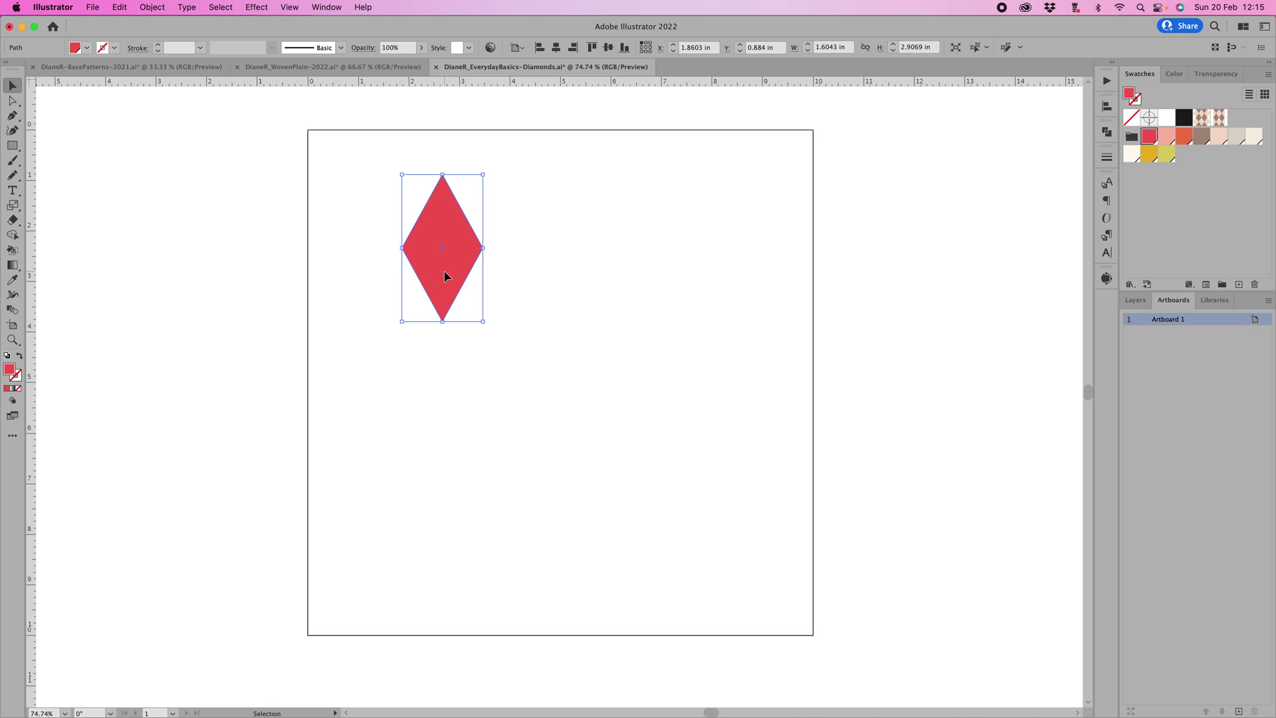
{"action": "left_click_drag", "start_coordinate": [444, 279], "coordinate": [457, 349]}
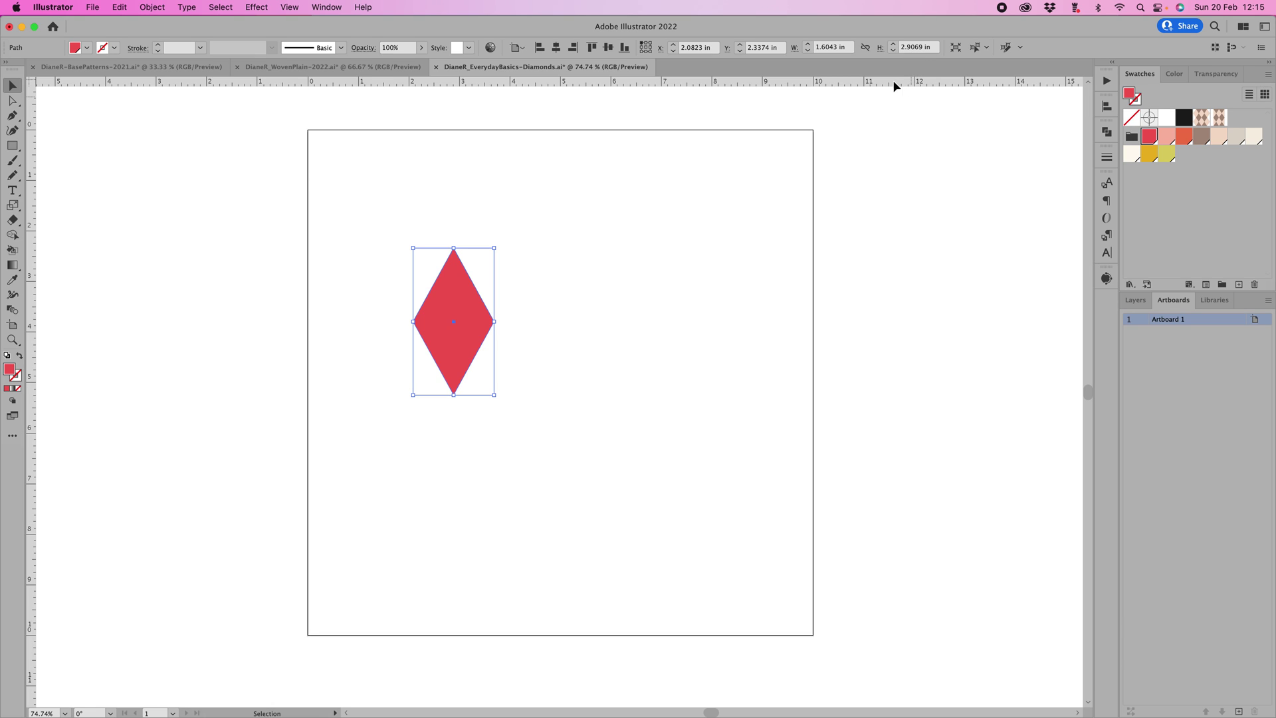
Resize the diamond to 2 in wide by 3 in tall in the Control bar
{"action": "double_click", "coordinate": [837, 47]}
{"action": "type", "text": "2"}
{"action": "left_click", "coordinate": [918, 47]}
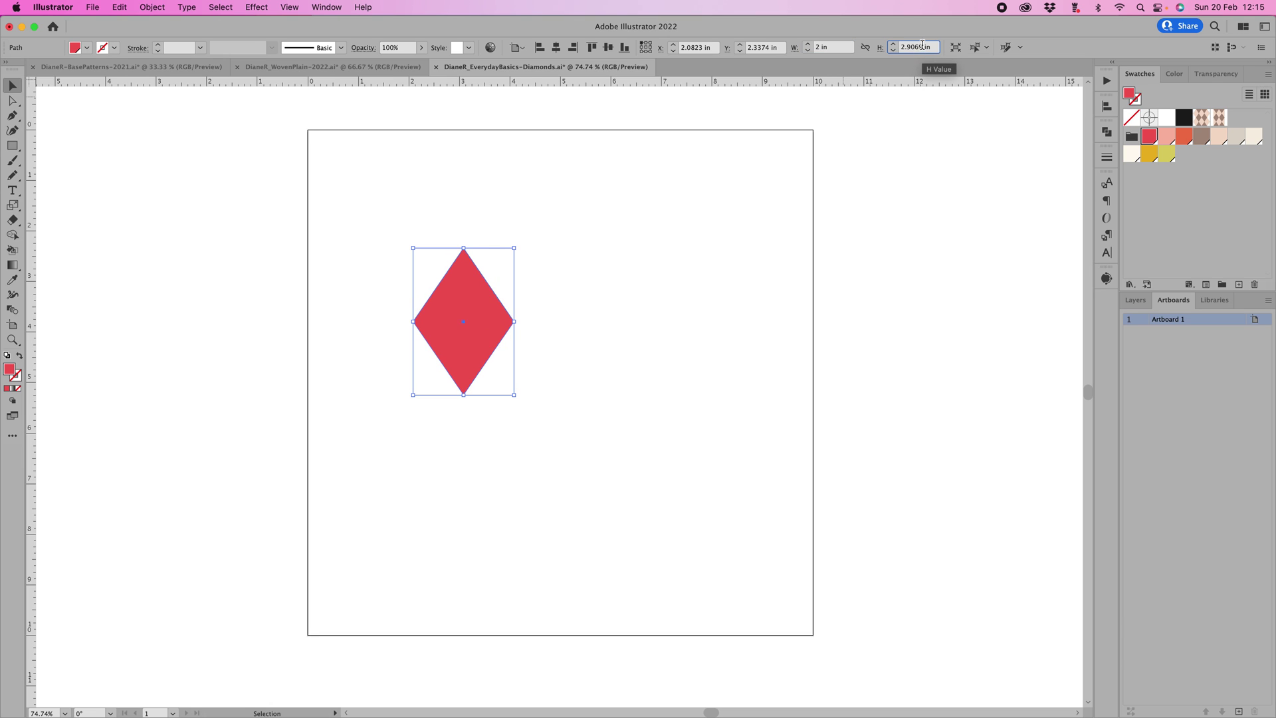
{"action": "double_click", "coordinate": [921, 47]}
{"action": "type", "text": "3"}
{"action": "key", "text": "Return"}
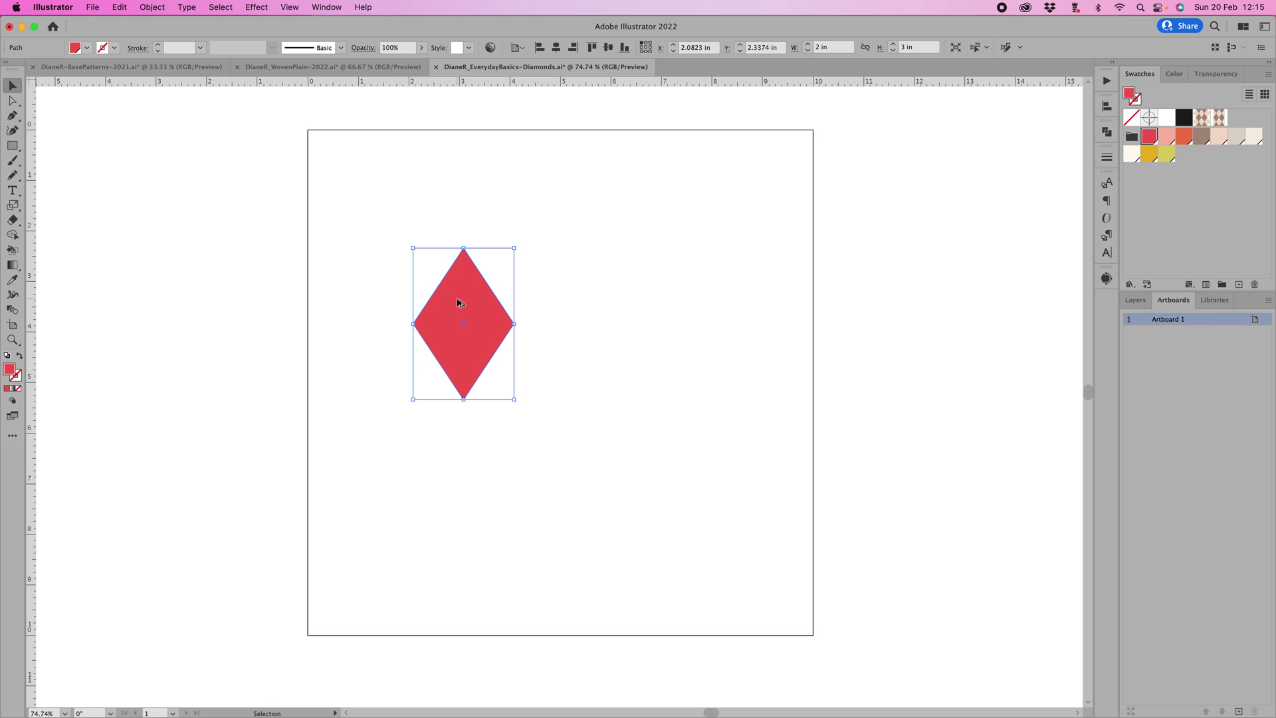
{"action": "left_click_drag", "start_coordinate": [457, 302], "coordinate": [560, 302], "text": "alt"}
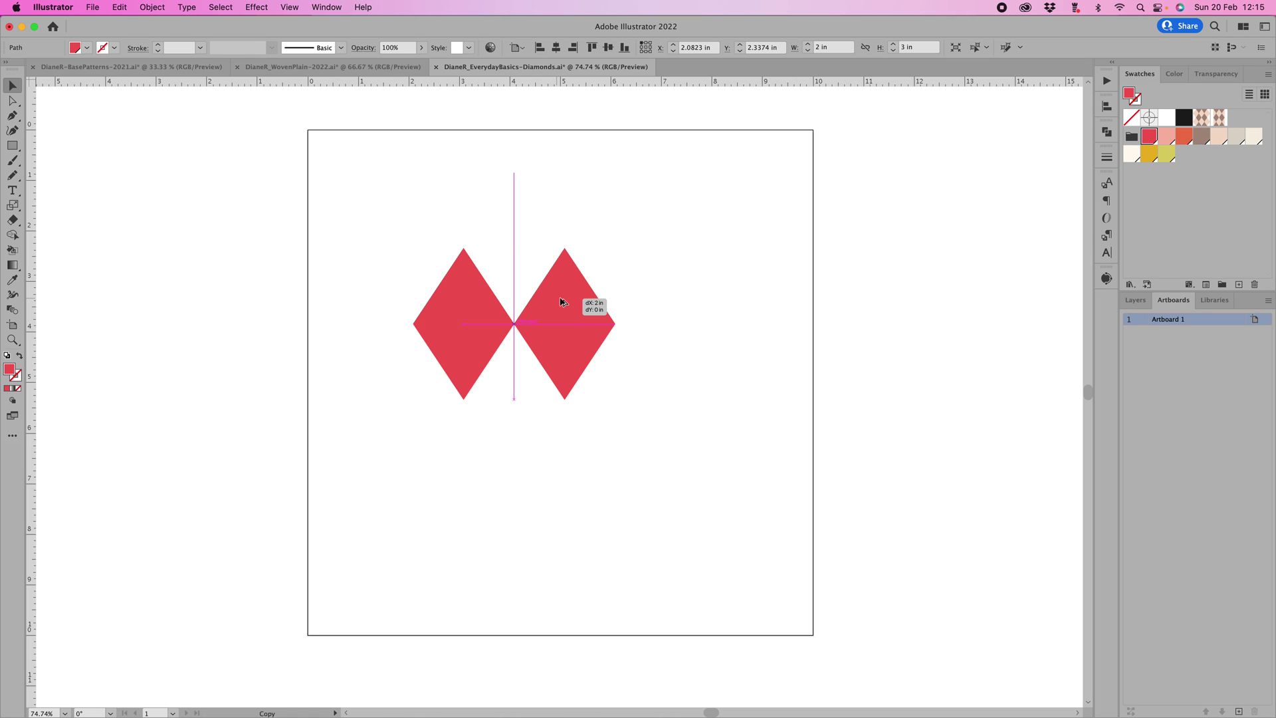
Alt-drag copies right, below and above so four diamonds meet, then select the top and bottom ones
{"action": "left_click_drag", "start_coordinate": [560, 302], "coordinate": [561, 299], "text": "alt"}
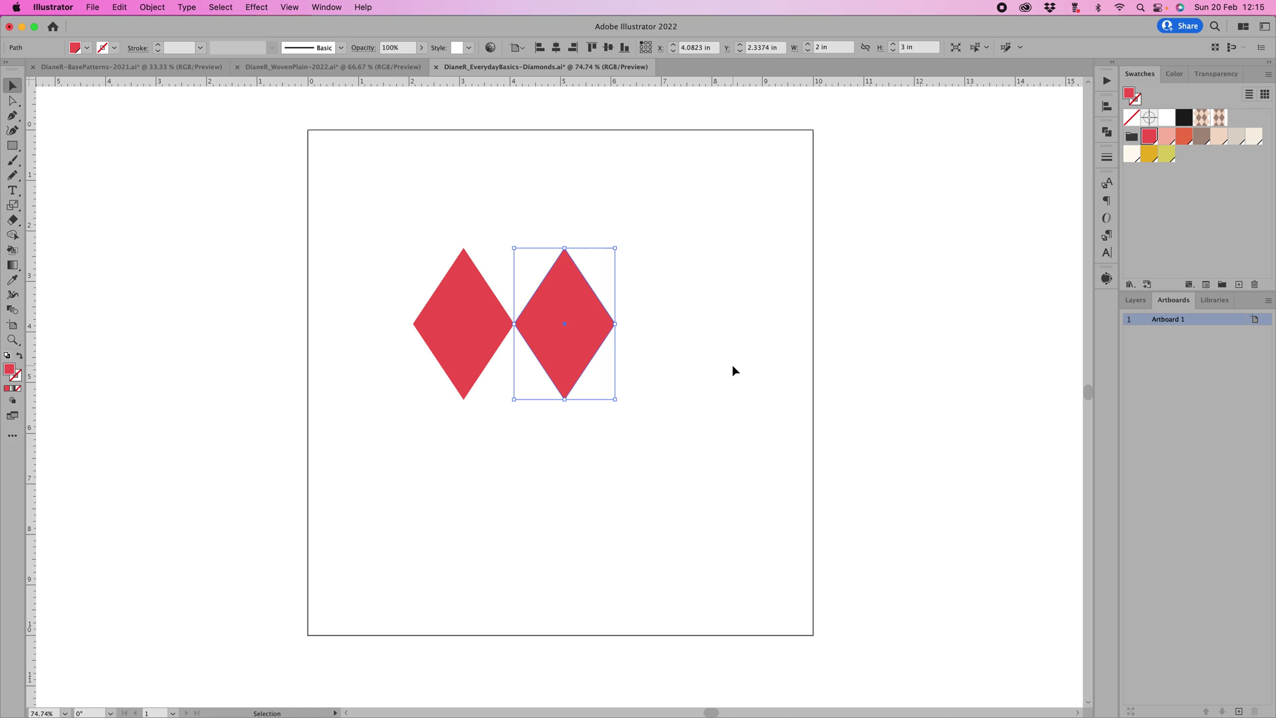
{"action": "left_click", "coordinate": [631, 389]}
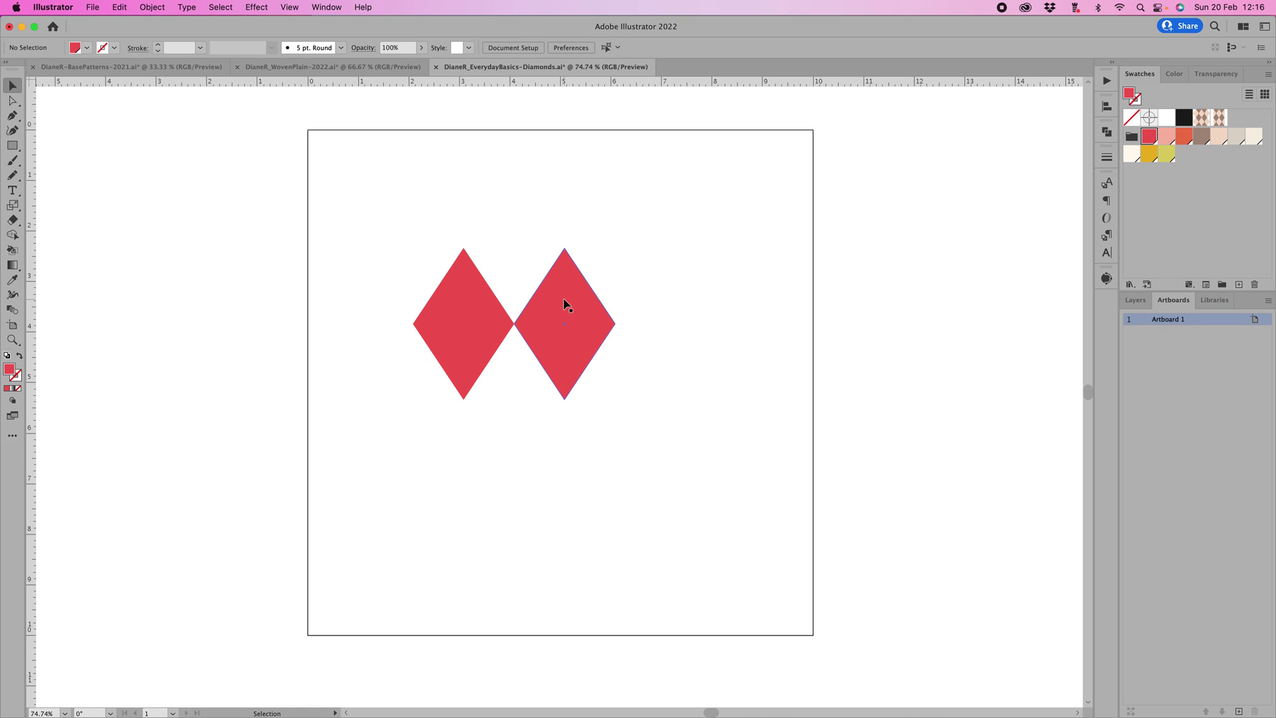
{"action": "left_click_drag", "start_coordinate": [564, 304], "coordinate": [515, 378]}
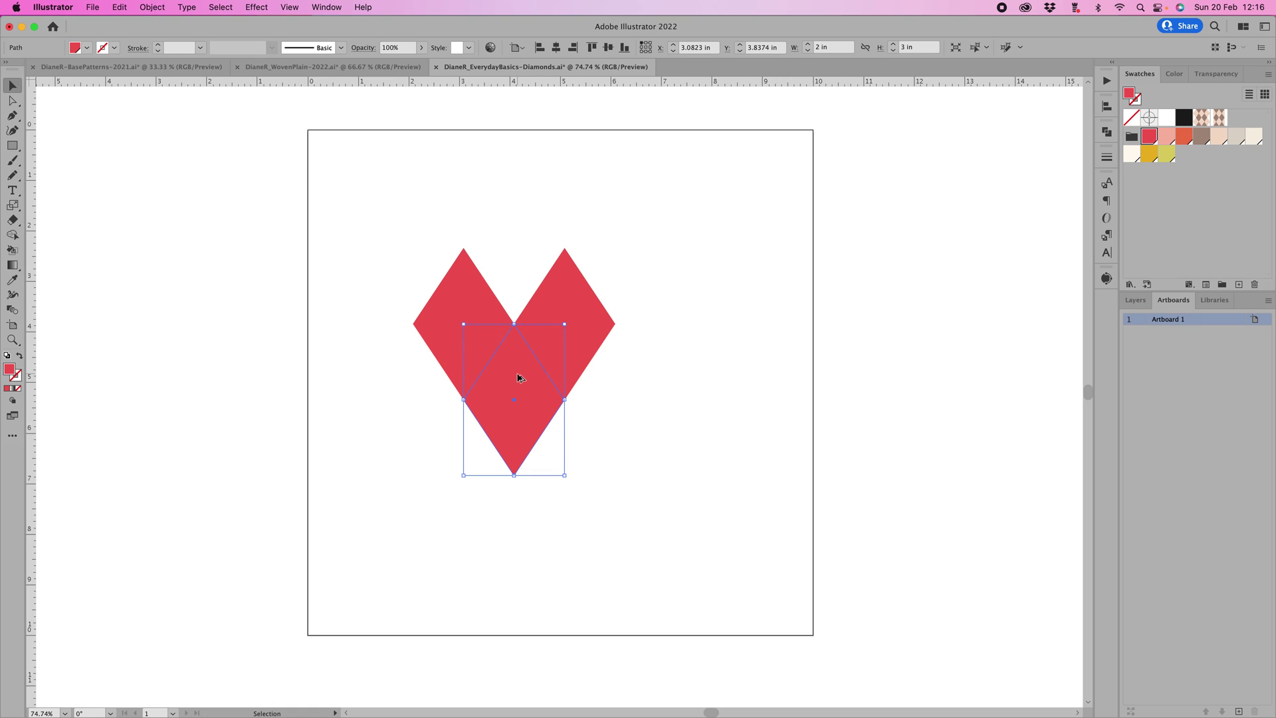
{"action": "left_click_drag", "start_coordinate": [519, 377], "coordinate": [518, 233]}
{"action": "left_click", "coordinate": [703, 277]}
{"action": "left_click", "coordinate": [521, 237]}
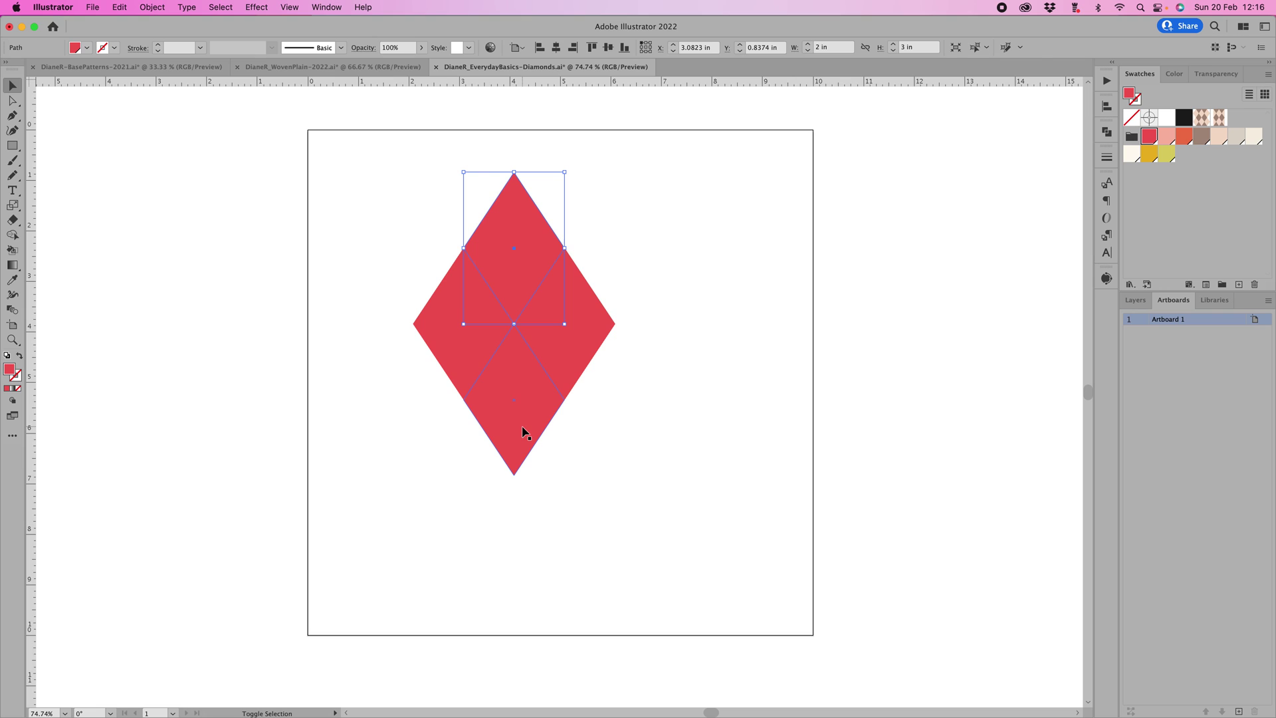
{"action": "left_click", "coordinate": [523, 432], "text": "shift"}
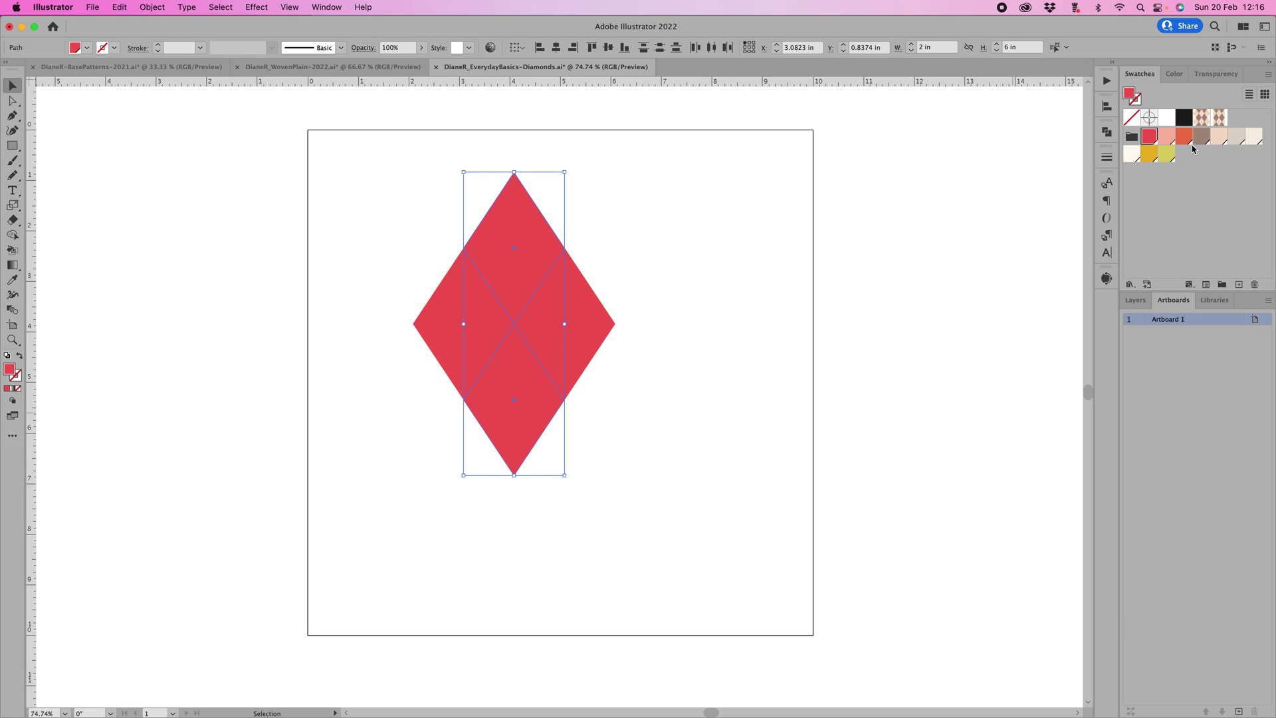
Fill the top and bottom diamonds light pink, then select all four diamonds
{"action": "left_click", "coordinate": [1166, 136]}
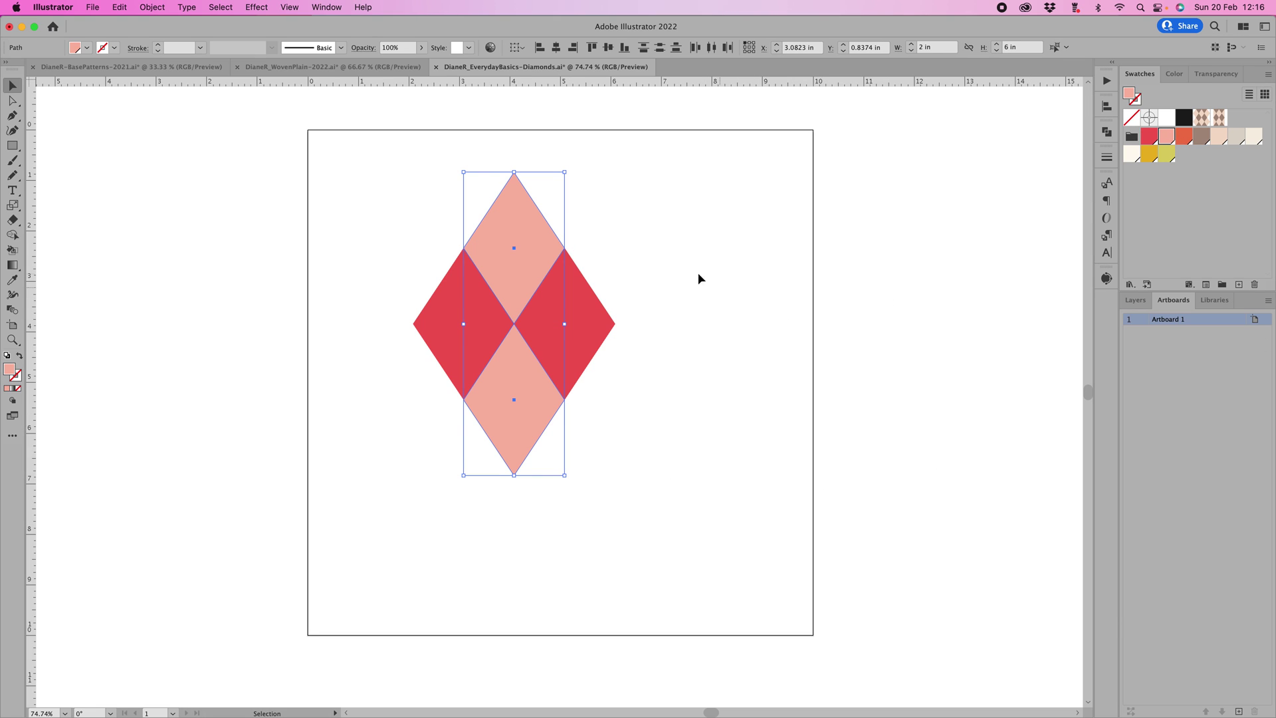
{"action": "left_click", "coordinate": [679, 260]}
{"action": "left_click_drag", "start_coordinate": [710, 456], "coordinate": [344, 214]}
{"action": "scroll", "coordinate": [667, 282], "scroll_direction": "left", "scroll_amount": 5}
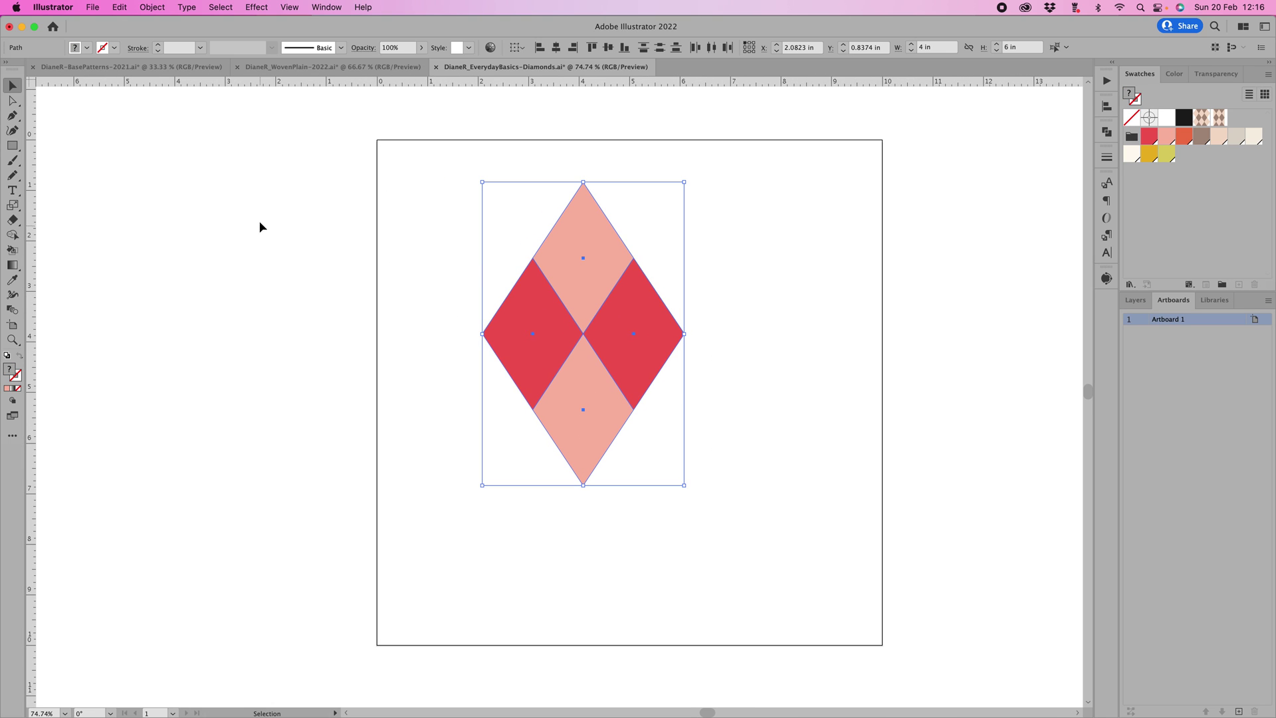
Create New Pattern 2 from the four diamonds with Object > Pattern > Make
{"action": "left_click", "coordinate": [150, 8]}
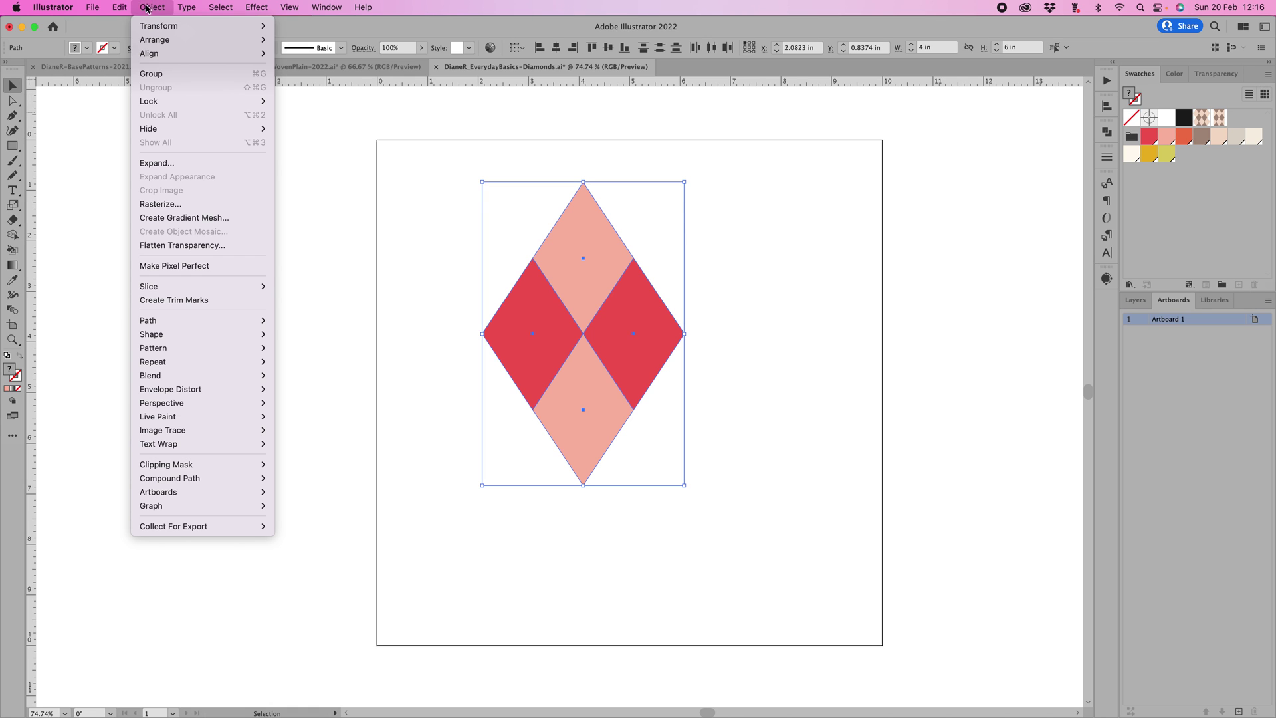
{"action": "mouse_move", "coordinate": [150, 352]}
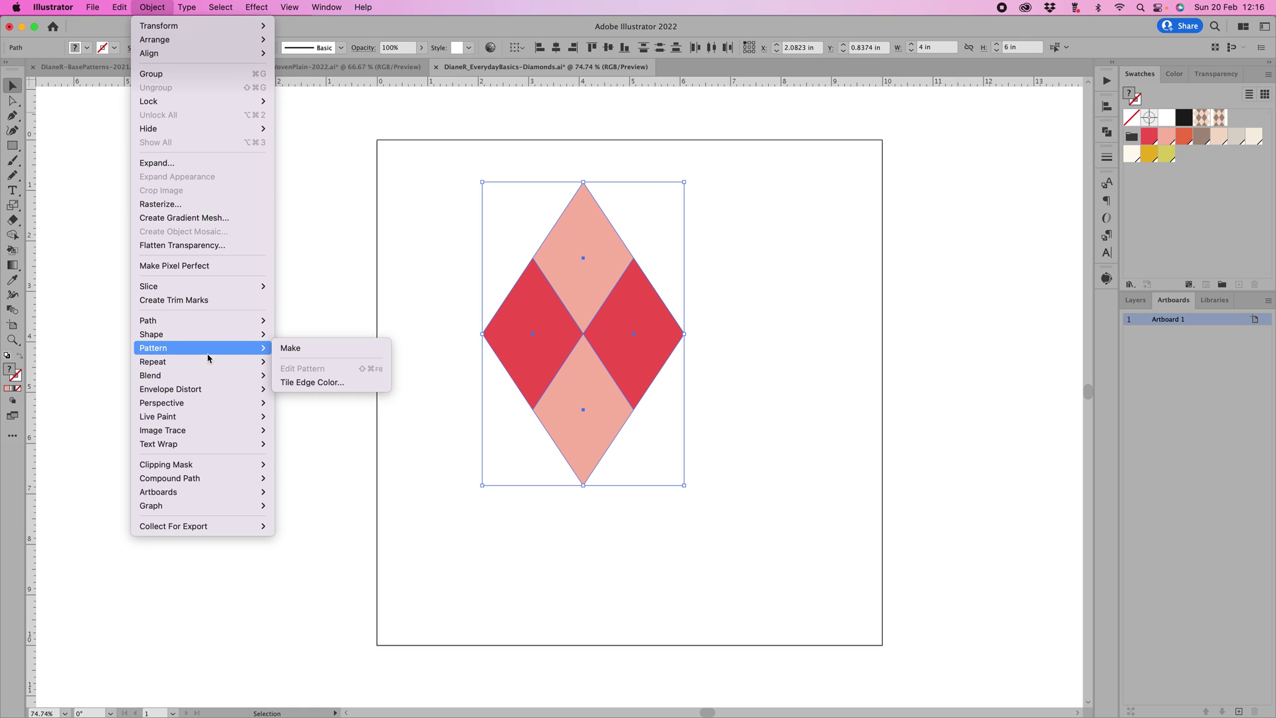
{"action": "left_click", "coordinate": [291, 352]}
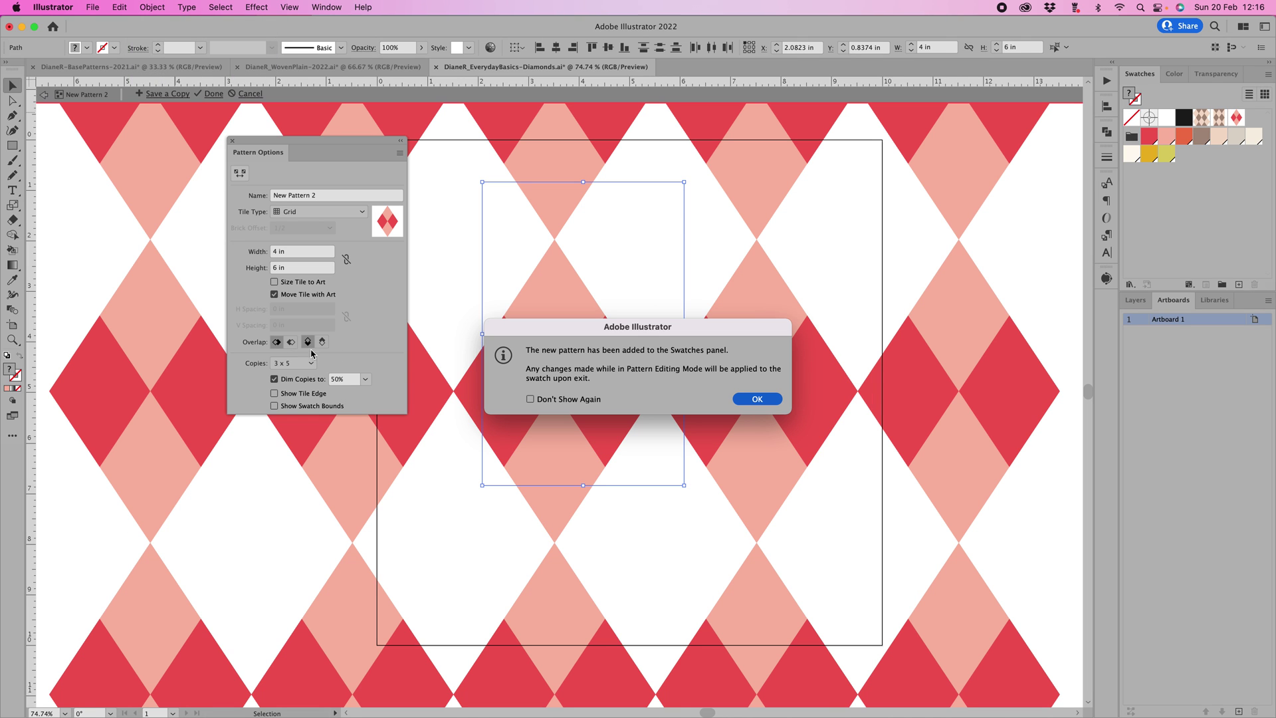
{"action": "left_click", "coordinate": [763, 399]}
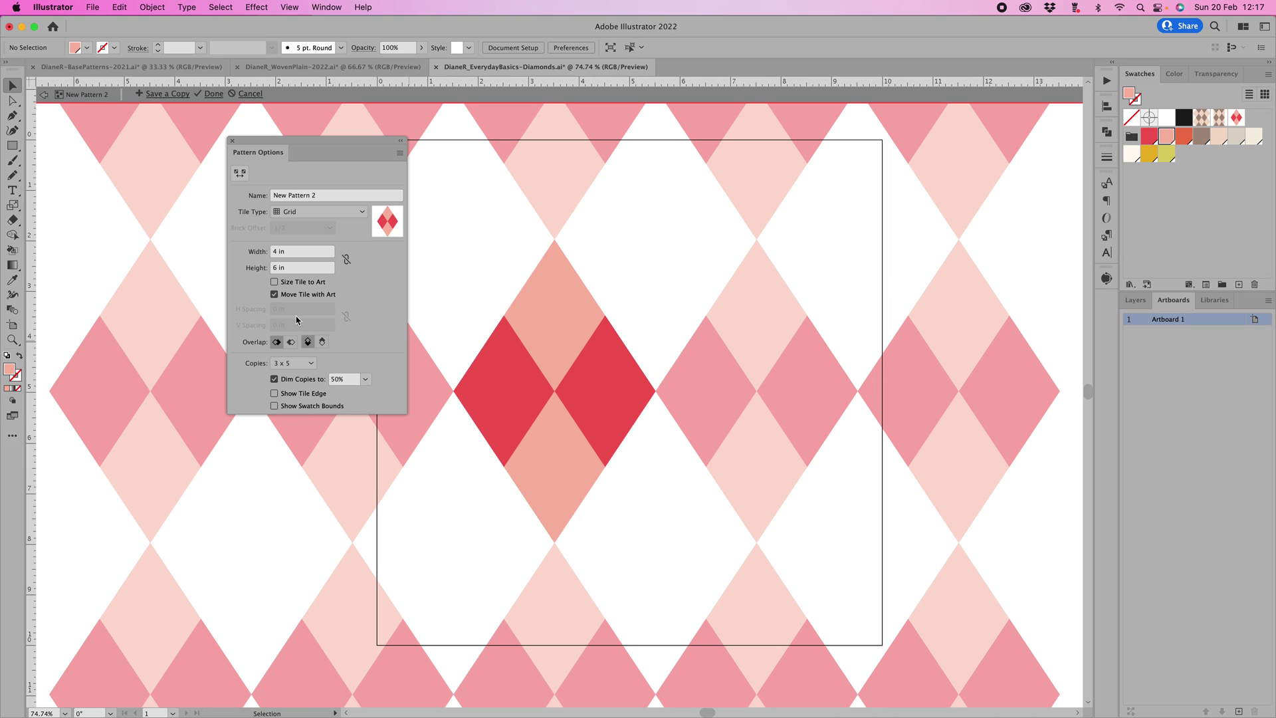
Set the pattern tile type to Brick by Row and enable Size Tile to Art
{"action": "left_click", "coordinate": [319, 214]}
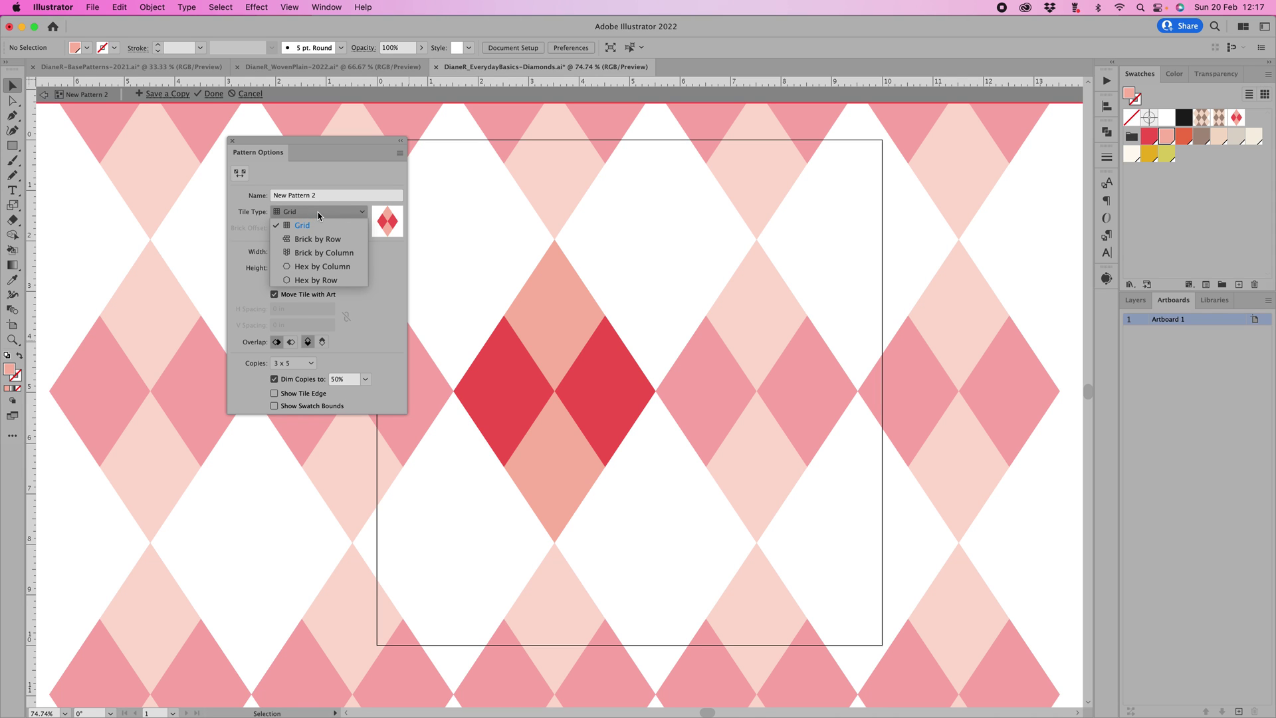
{"action": "left_click", "coordinate": [338, 241]}
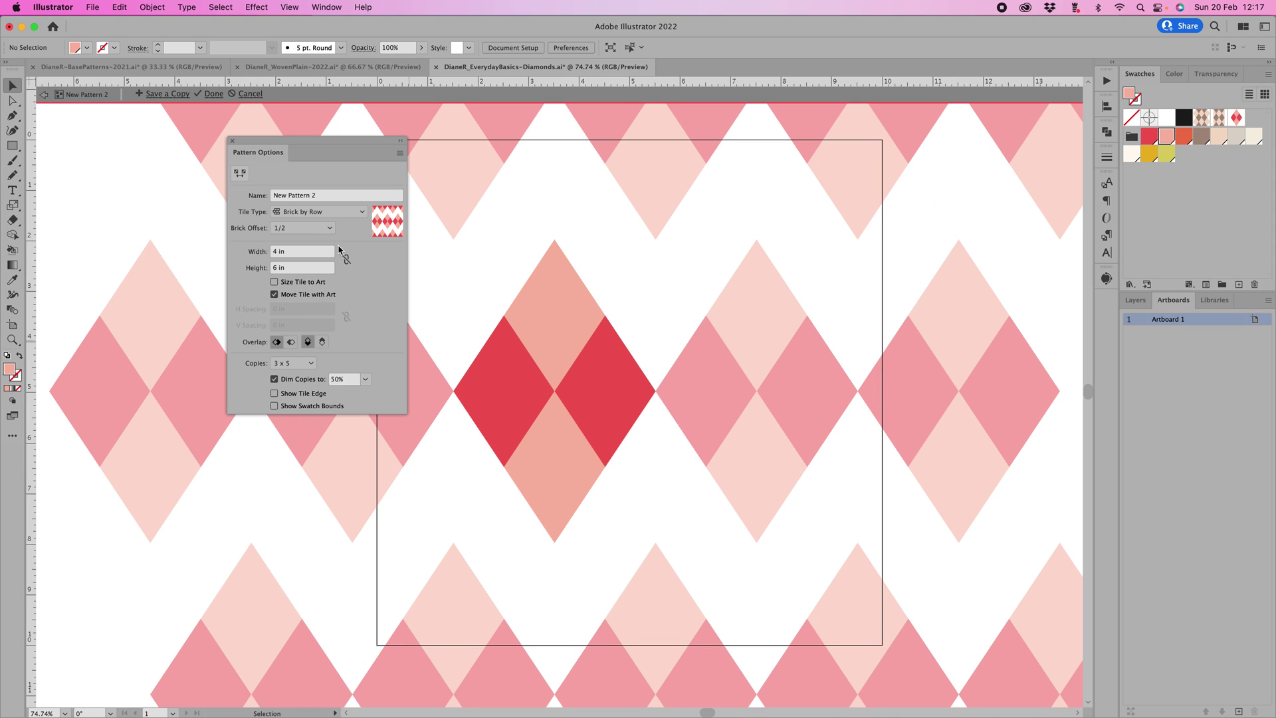
{"action": "left_click", "coordinate": [336, 213]}
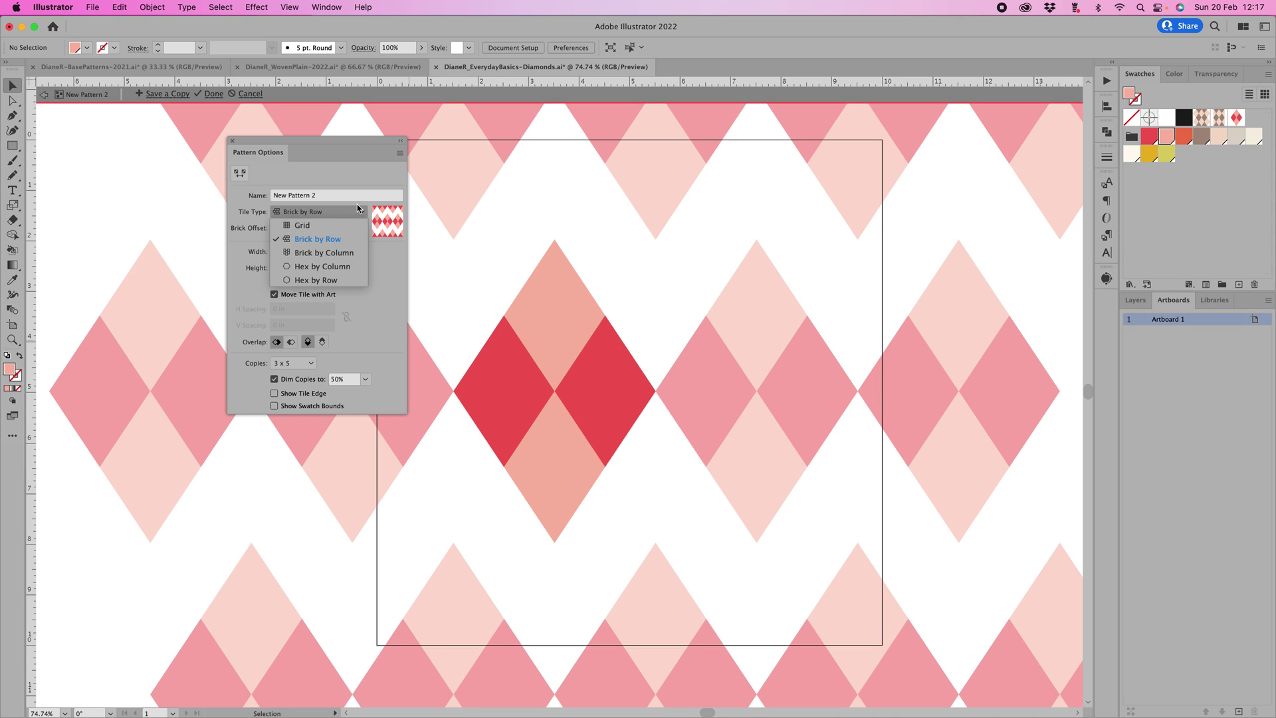
{"action": "left_click", "coordinate": [345, 172]}
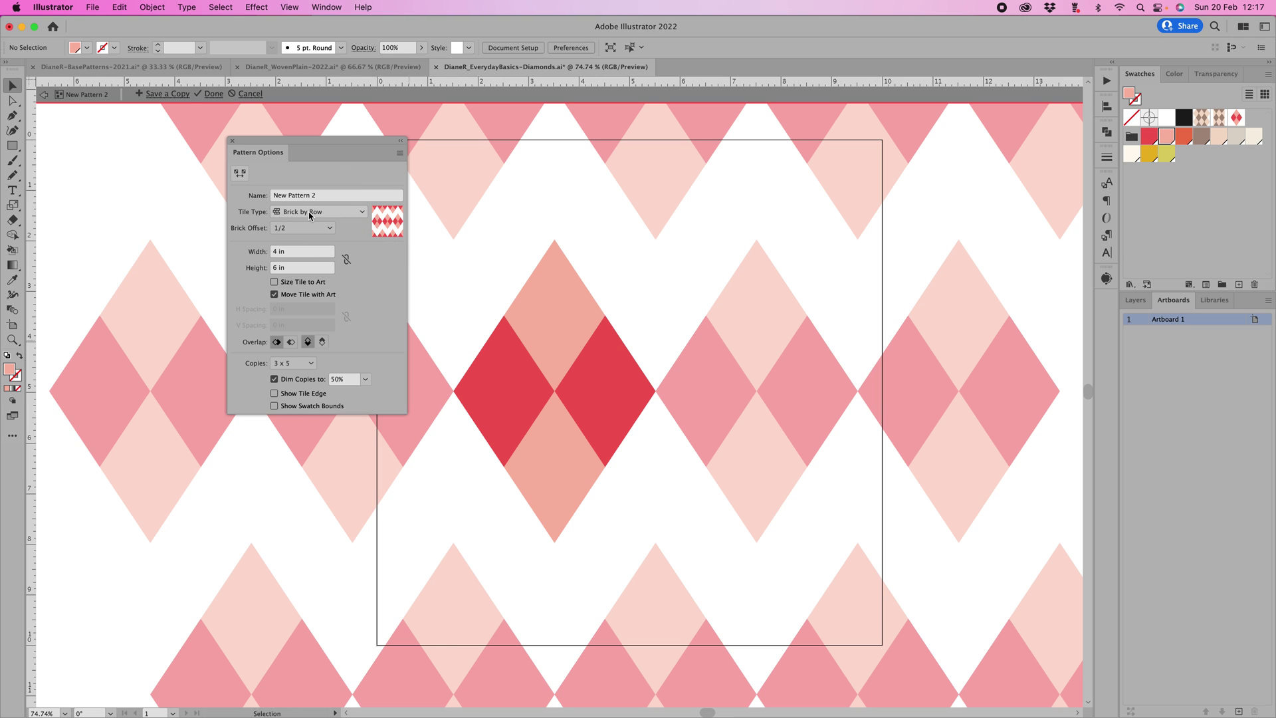
{"action": "left_click", "coordinate": [275, 283]}
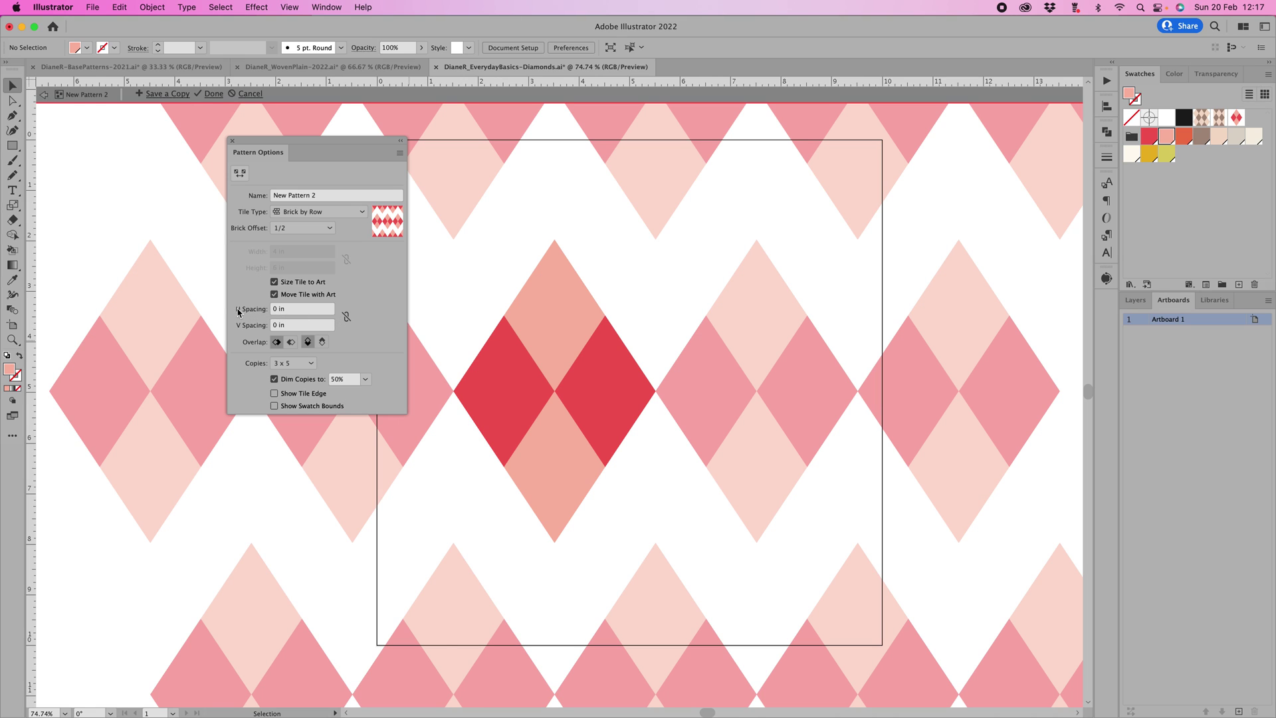
{"action": "left_click", "coordinate": [278, 325]}
Lower V Spacing to -3 in so the rows interlock, finish with Done, and select the four diamonds
{"action": "key", "text": "Down"}
{"action": "key", "text": "Down"}
{"action": "key", "text": "Down"}
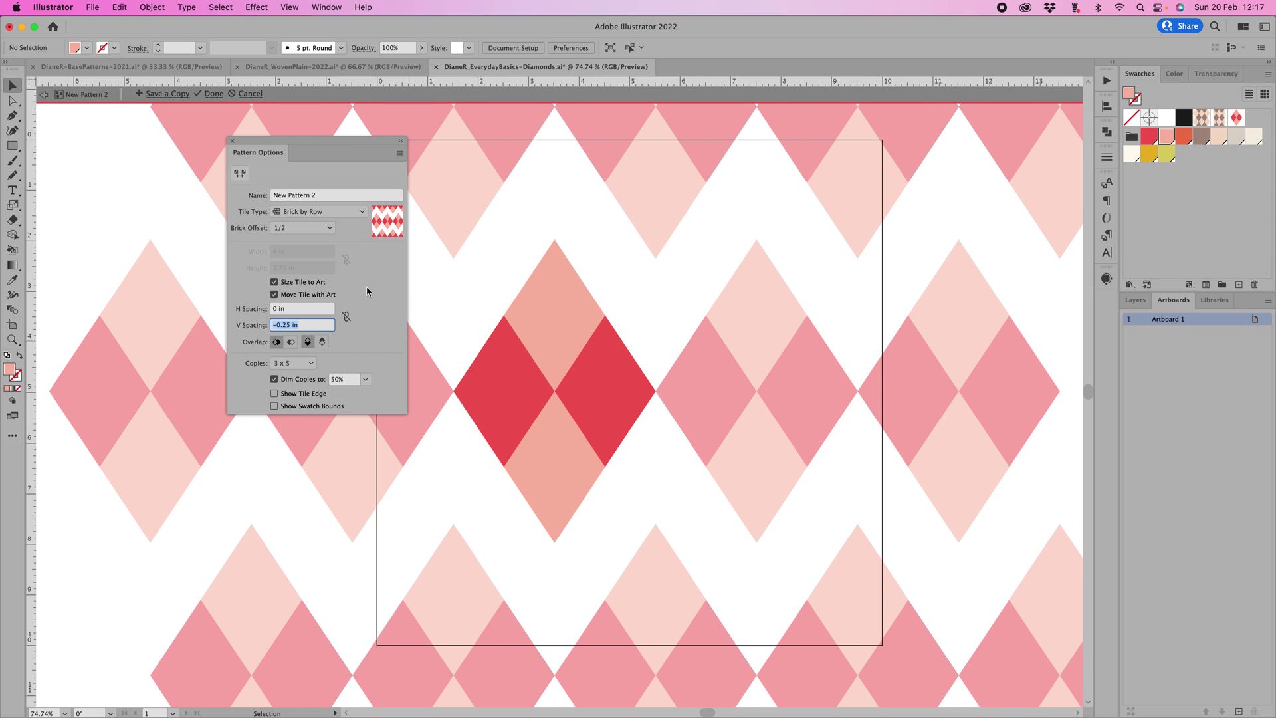
{"action": "key", "text": "Down"}
{"action": "key", "text": "Down"}
{"action": "key", "text": "Down"}
{"action": "key", "text": "Down"}
{"action": "key", "text": "Down"}
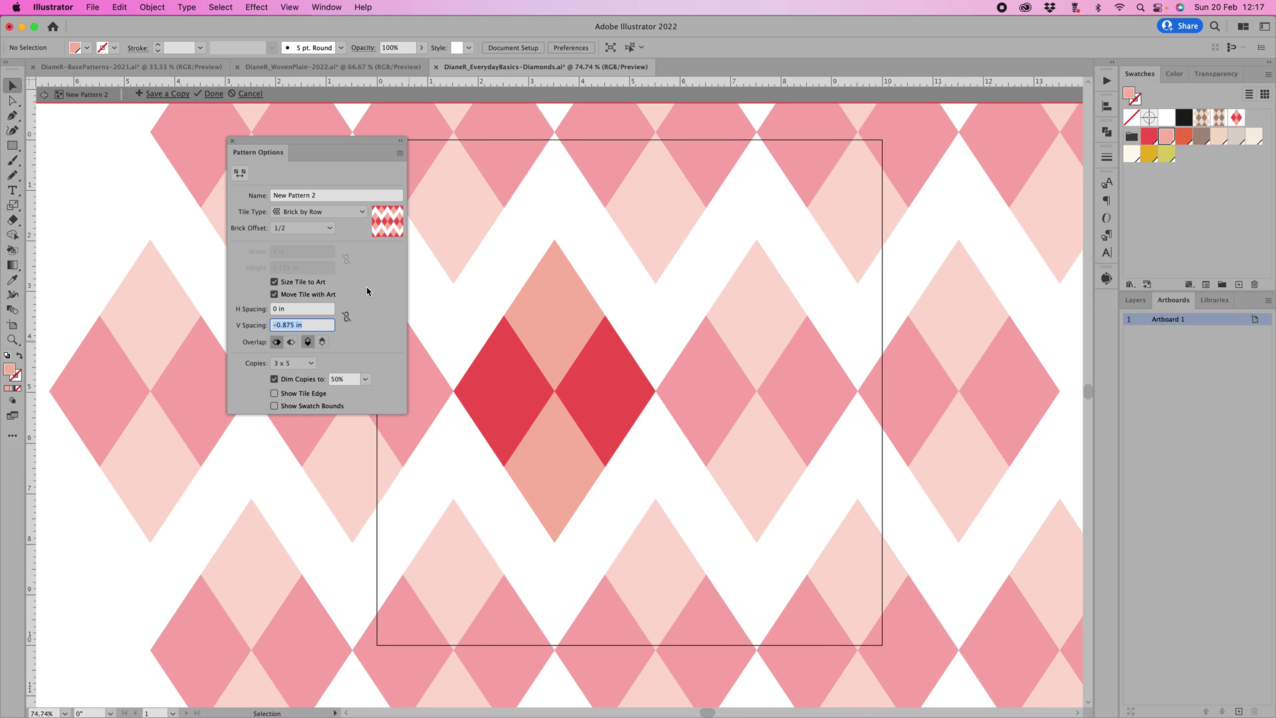
{"action": "key", "text": "Down"}
{"action": "key", "text": "Down"}
{"action": "key", "text": "Down"}
{"action": "key", "text": "Down"}
{"action": "key", "text": "Down"}
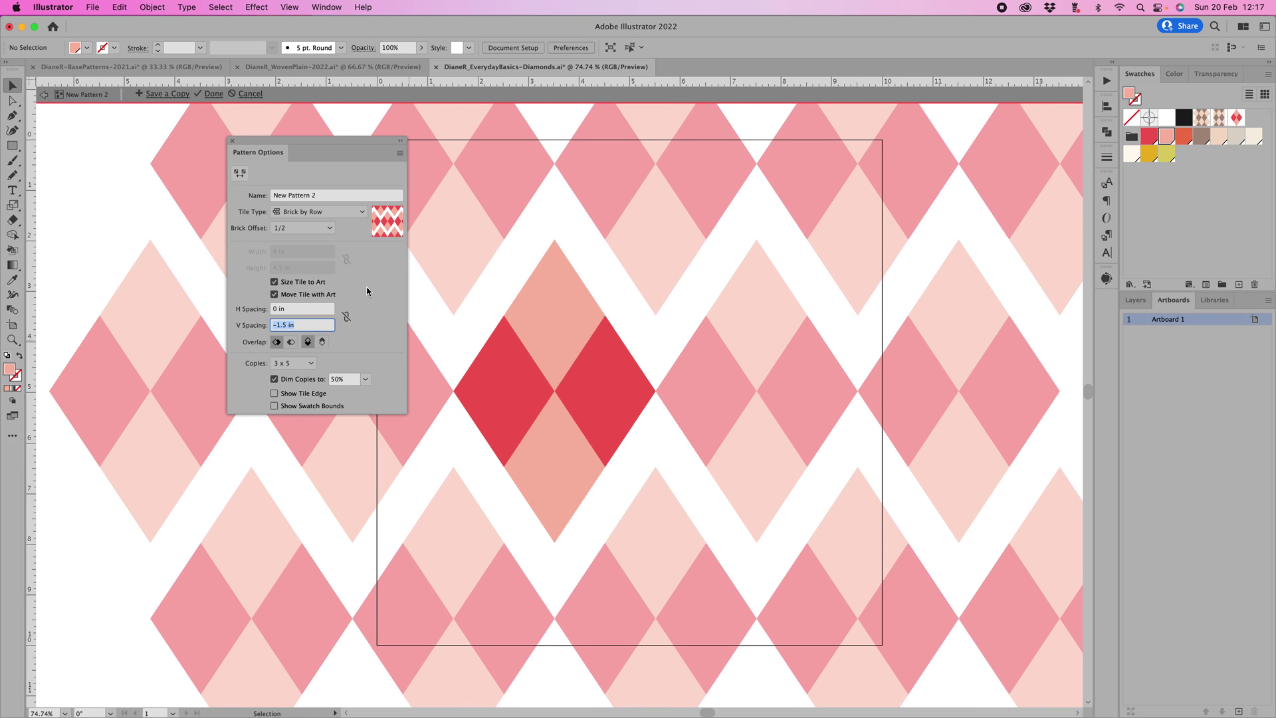
{"action": "key", "text": "Down"}
{"action": "key", "text": "Down"}
{"action": "key", "text": "Down"}
{"action": "key", "text": "Down"}
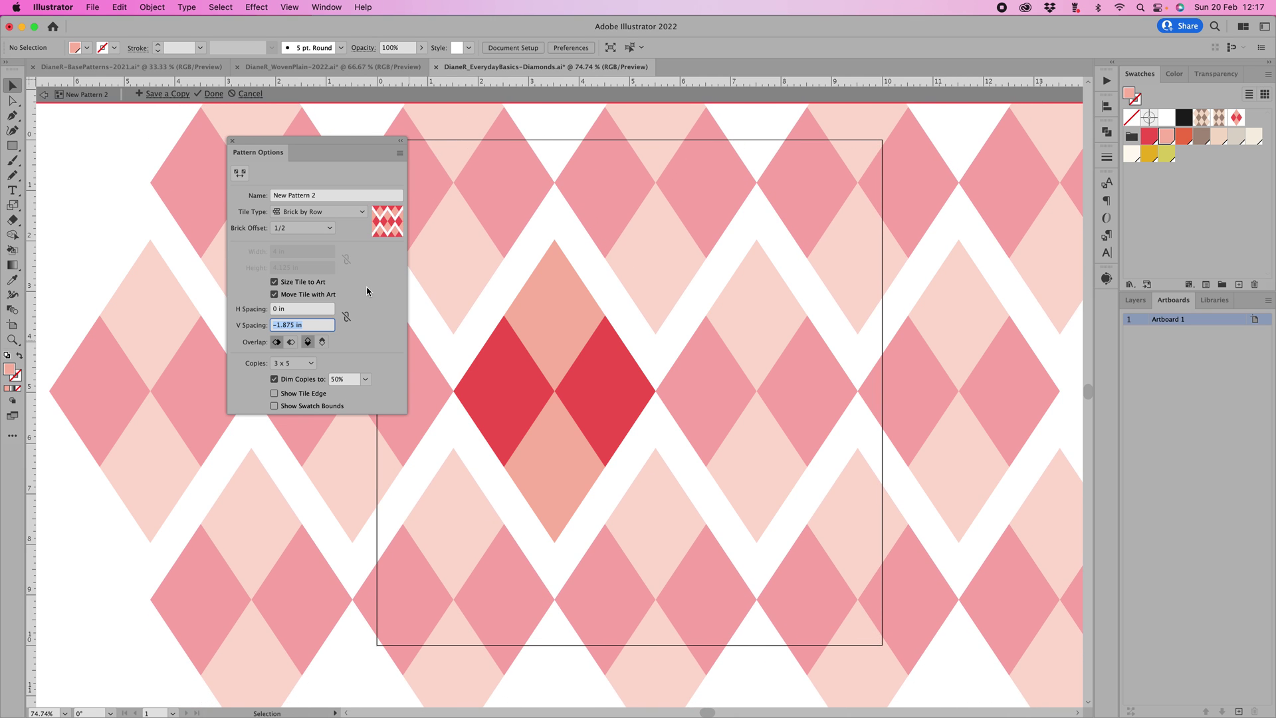
{"action": "key", "text": "Down"}
{"action": "key", "text": "Down"}
{"action": "key", "text": "Down"}
{"action": "key", "text": "Down"}
{"action": "key", "text": "Down"}
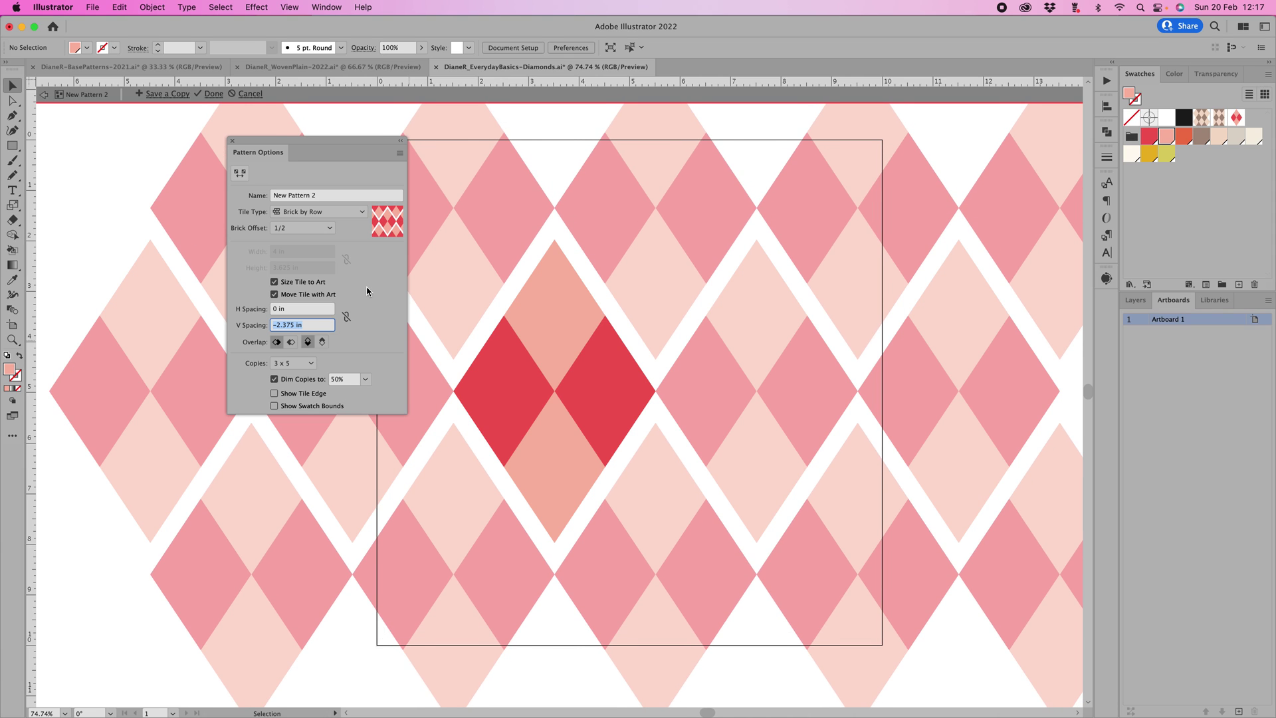
{"action": "key", "text": "Down"}
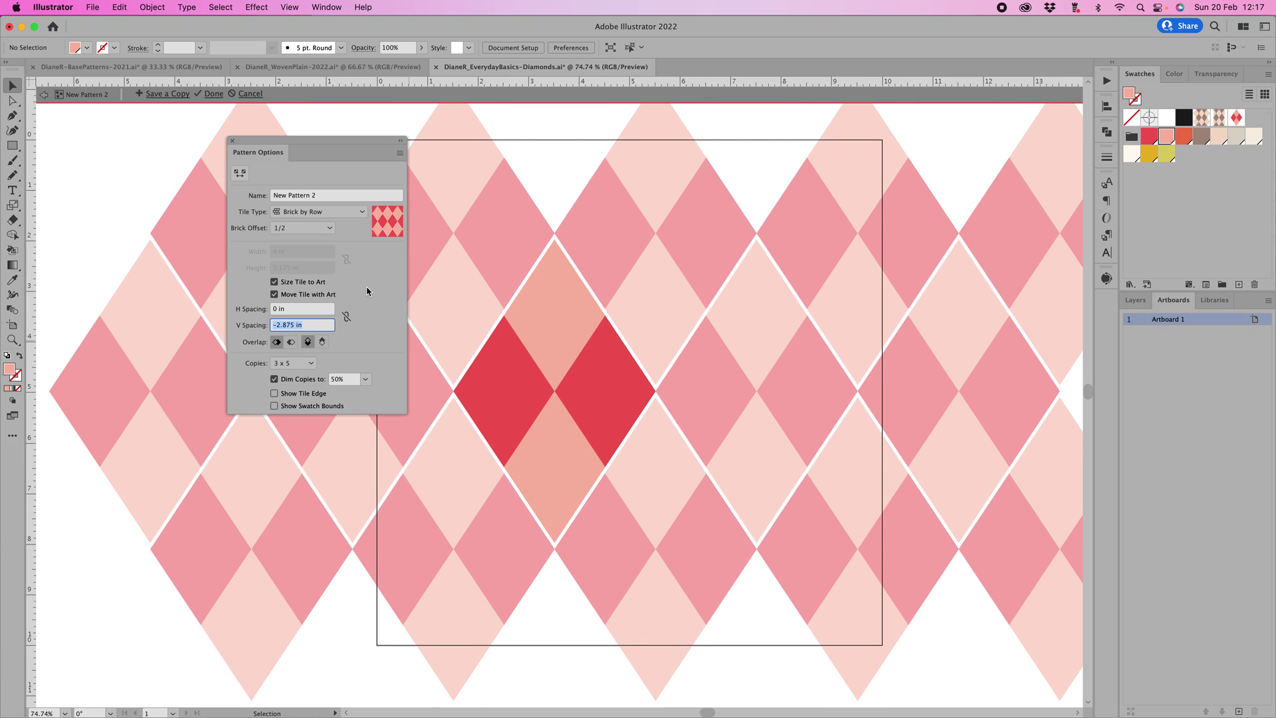
{"action": "key", "text": "Down"}
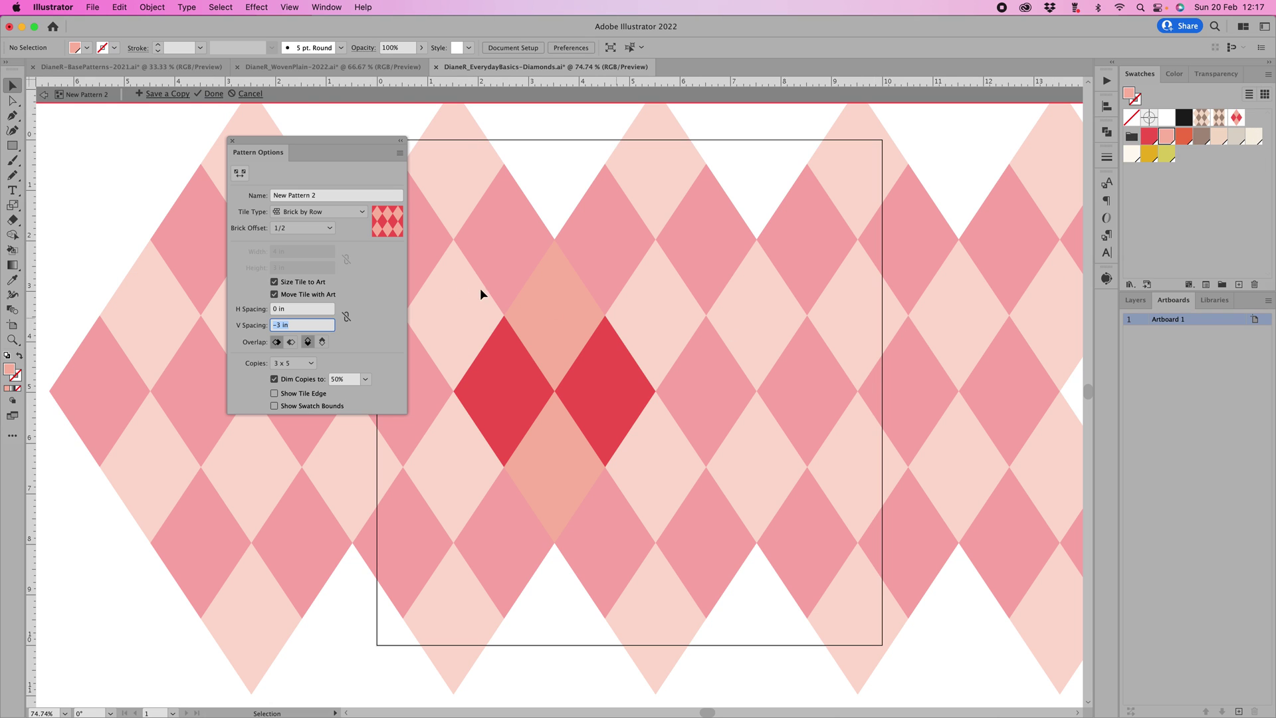
{"action": "left_click", "coordinate": [213, 95]}
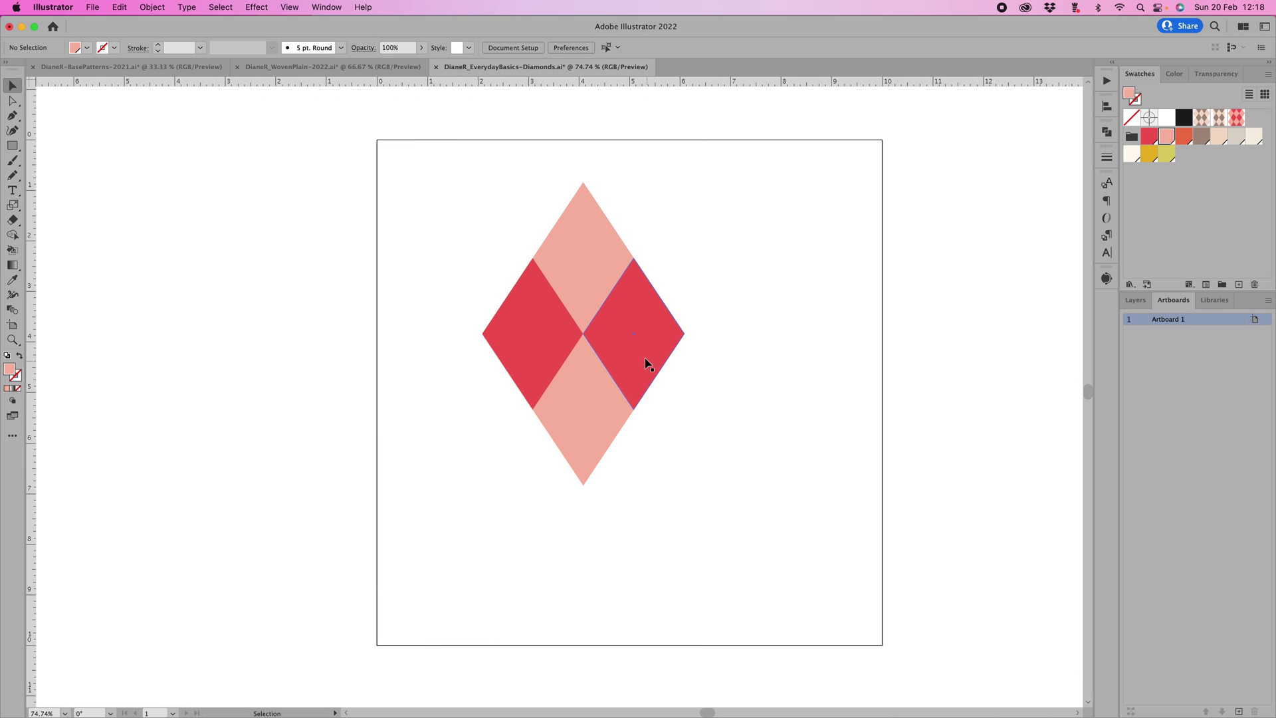
{"action": "left_click_drag", "start_coordinate": [479, 246], "coordinate": [689, 427]}
Move the diamond tile left of the artboard and drop a 6 × 9 in New Pattern 2 block onto it
{"action": "left_click_drag", "start_coordinate": [646, 357], "coordinate": [305, 290]}
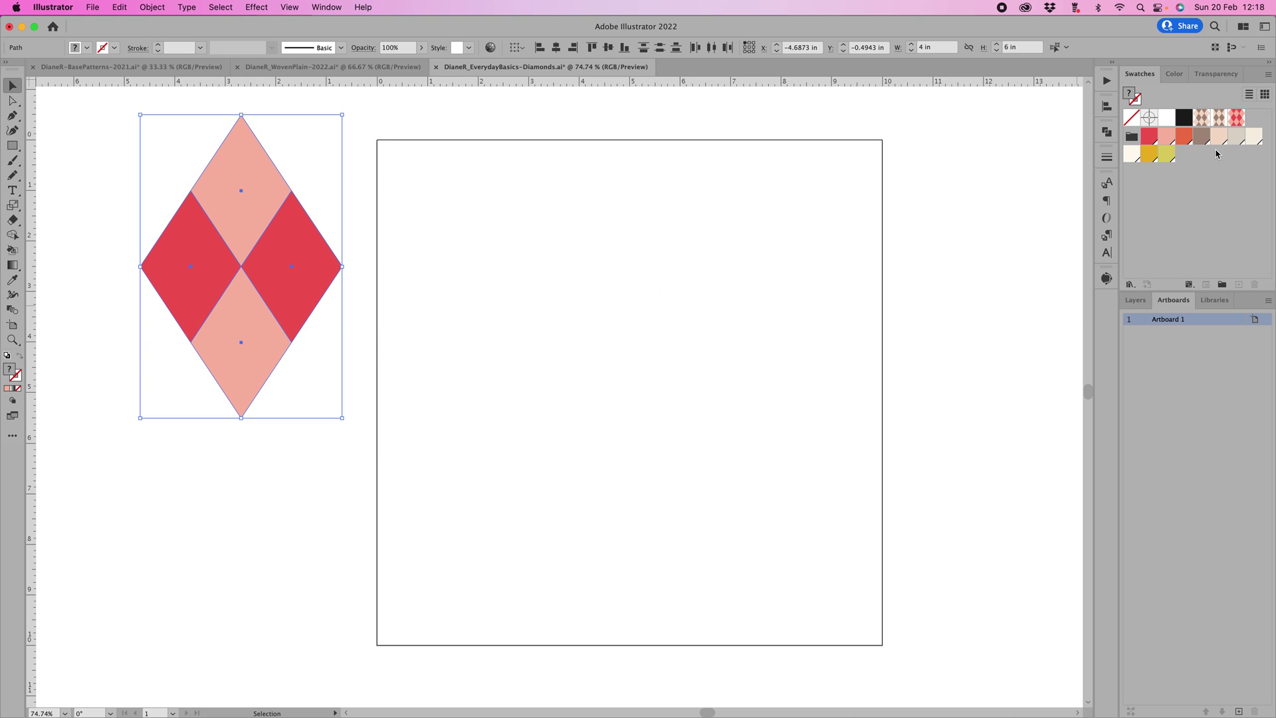
{"action": "left_click_drag", "start_coordinate": [1236, 118], "coordinate": [585, 432]}
{"action": "scroll", "coordinate": [811, 297], "scroll_direction": "up", "scroll_amount": 2}
{"action": "scroll", "coordinate": [811, 297], "scroll_direction": "right", "scroll_amount": 2}
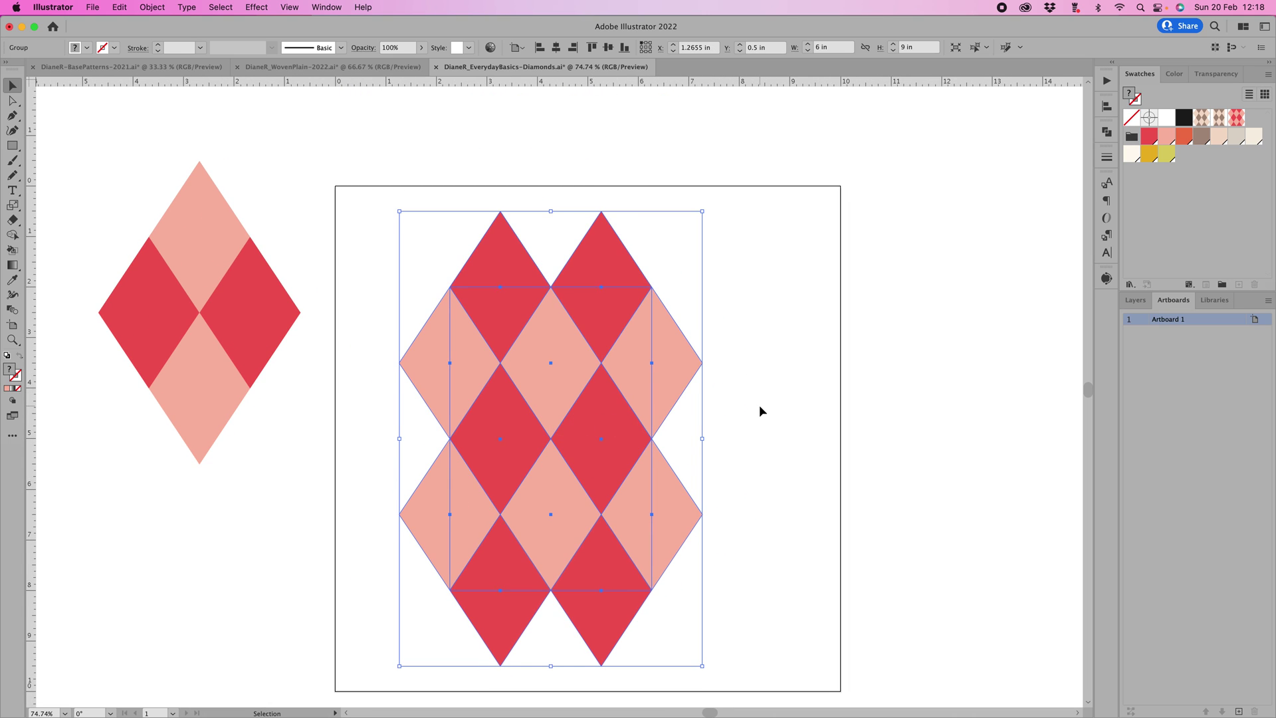
{"action": "scroll", "coordinate": [760, 406], "scroll_direction": "down", "scroll_amount": 3}
{"action": "scroll", "coordinate": [759, 407], "scroll_direction": "right", "scroll_amount": 2}
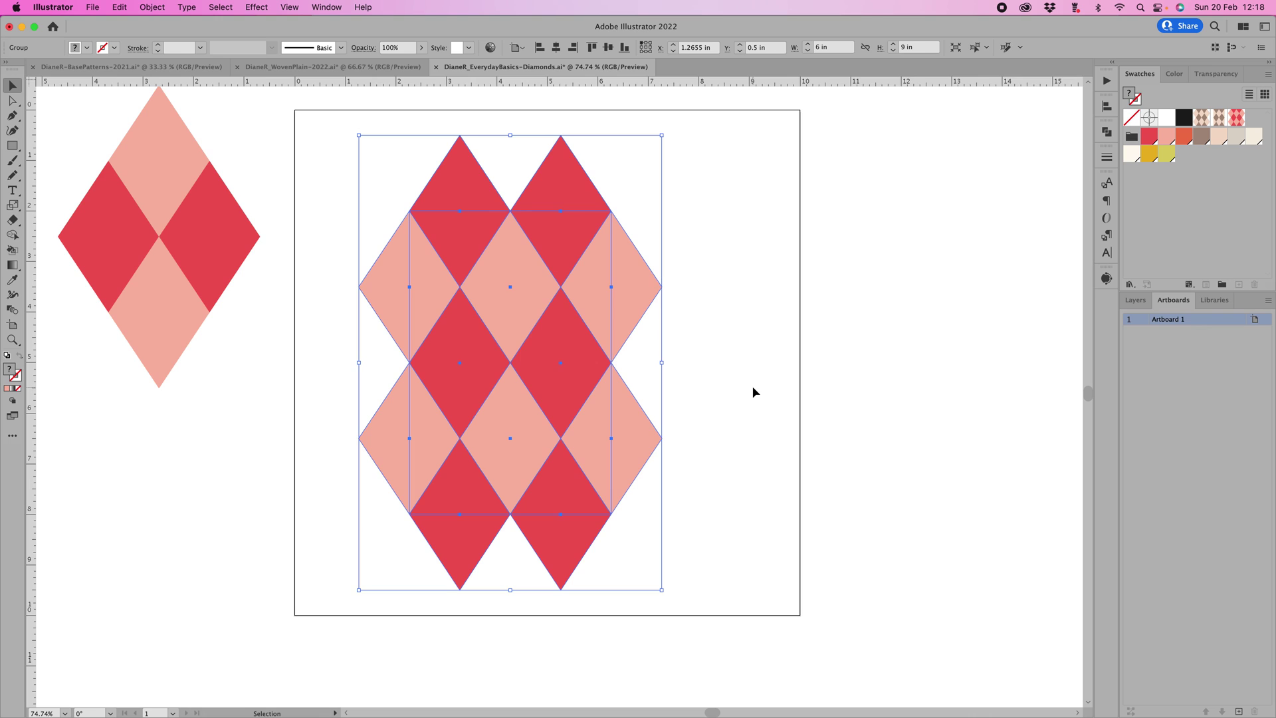
{"action": "scroll", "coordinate": [754, 393], "scroll_direction": "up", "scroll_amount": 2}
{"action": "scroll", "coordinate": [753, 393], "scroll_direction": "right", "scroll_amount": 2}
{"action": "scroll", "coordinate": [753, 392], "scroll_direction": "down", "scroll_amount": 1}
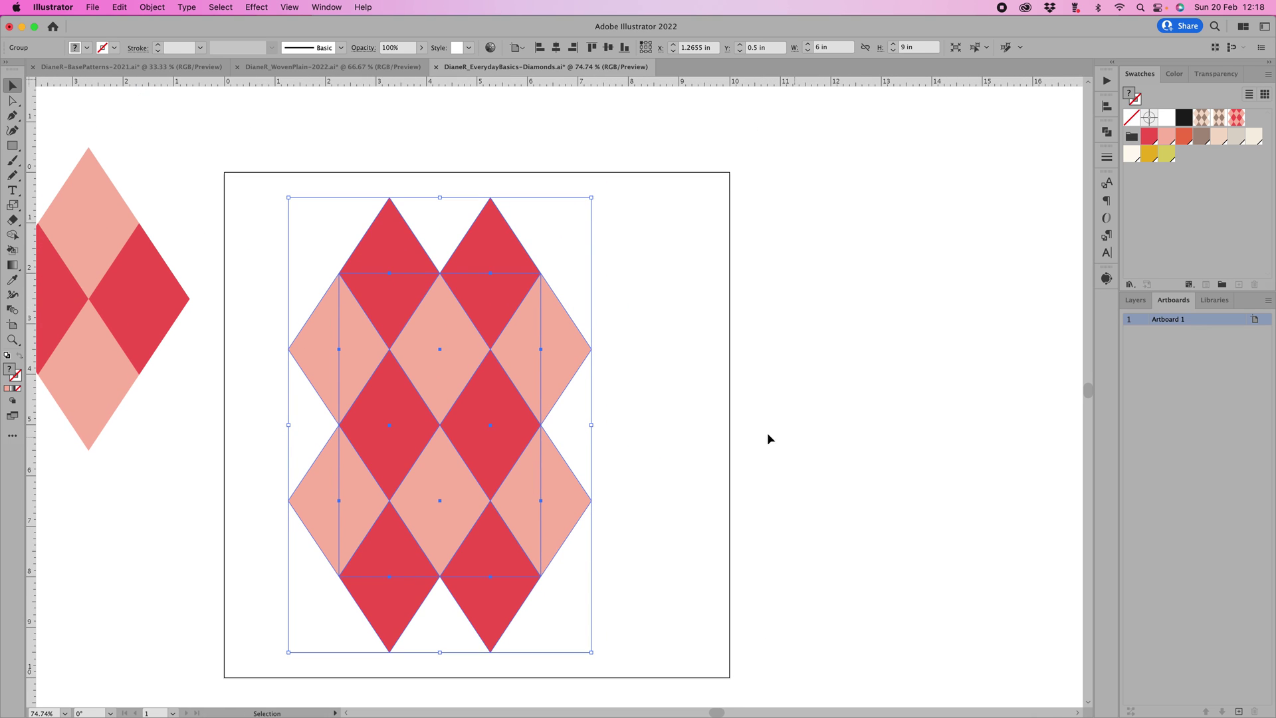
{"action": "scroll", "coordinate": [659, 419], "scroll_direction": "down", "scroll_amount": 3}
{"action": "scroll", "coordinate": [660, 420], "scroll_direction": "right", "scroll_amount": 3}
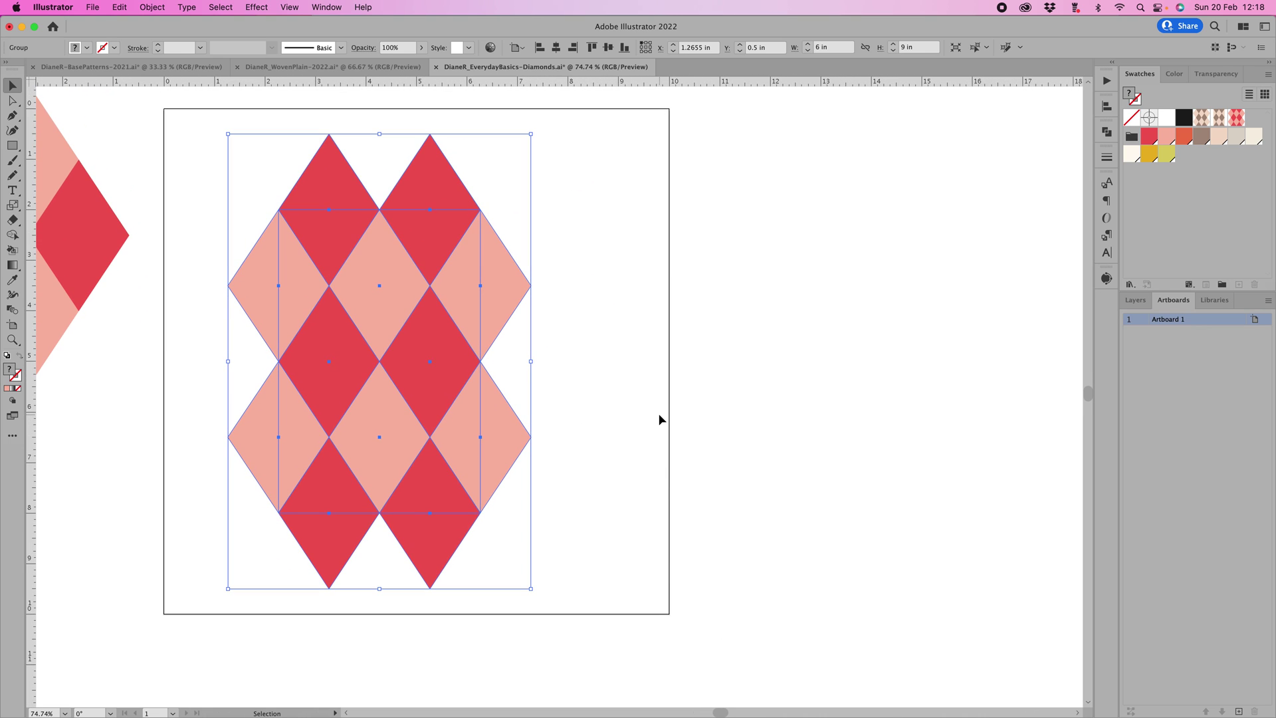
{"action": "scroll", "coordinate": [688, 405], "scroll_direction": "up", "scroll_amount": 2}
{"action": "scroll", "coordinate": [689, 405], "scroll_direction": "right", "scroll_amount": 2}
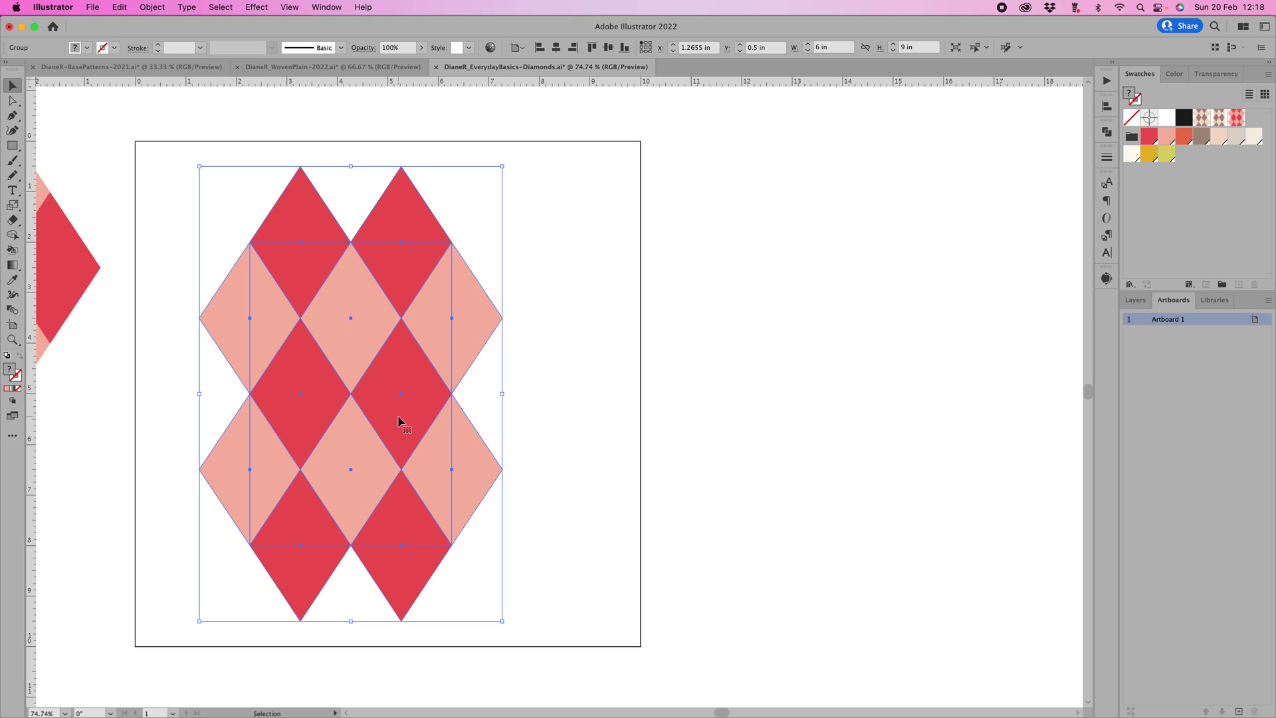
{"action": "scroll", "coordinate": [577, 353], "scroll_direction": "down", "scroll_amount": 2}
{"action": "scroll", "coordinate": [577, 352], "scroll_direction": "right", "scroll_amount": 2}
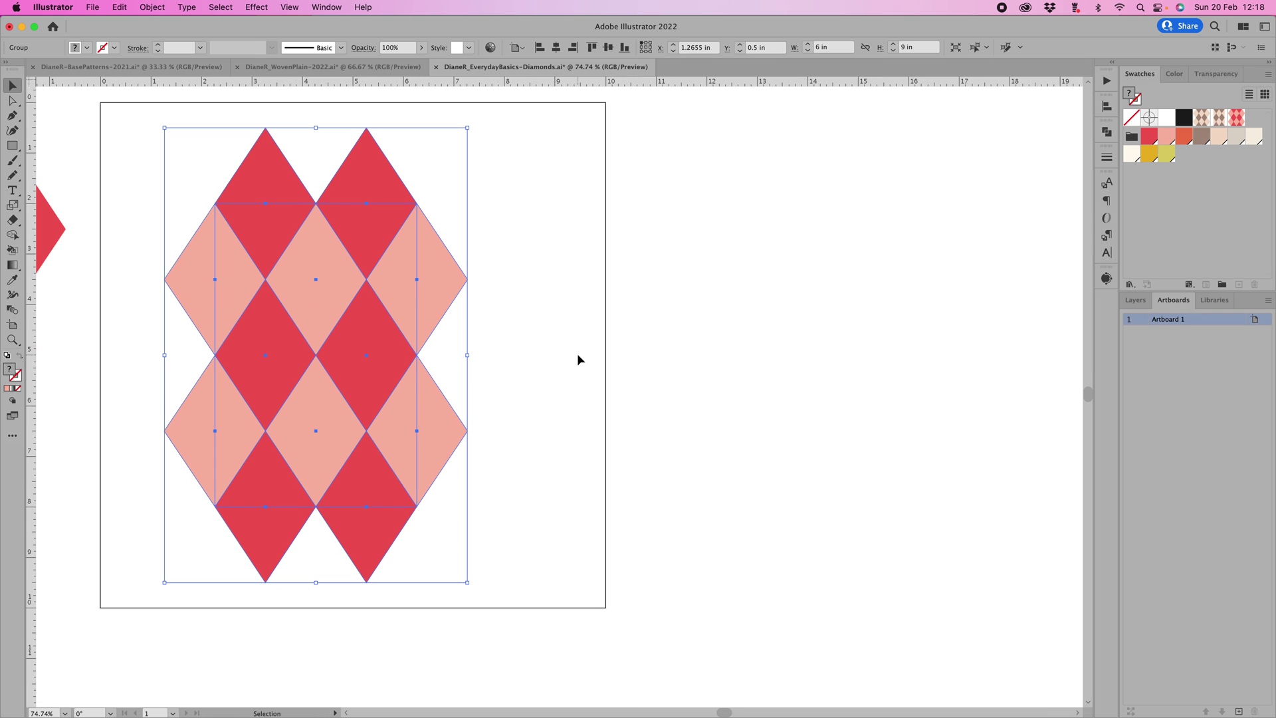
Deselect, then reselect the diamond pattern group
{"action": "left_click", "coordinate": [730, 374]}
{"action": "left_click", "coordinate": [317, 356]}
{"action": "scroll", "coordinate": [432, 344], "scroll_direction": "left", "scroll_amount": 10}
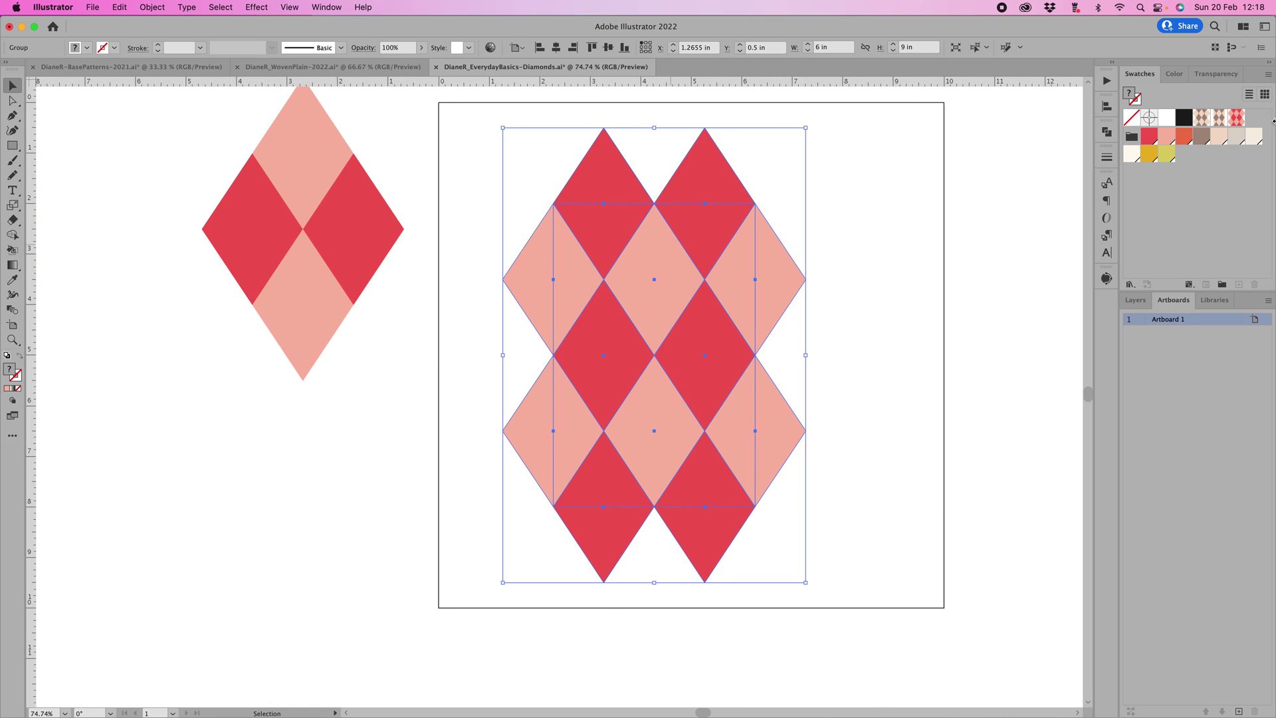
Move the 6 × 9 in pattern block to the artboard's lower left and drop a fresh New Pattern 2 copy
{"action": "left_click_drag", "start_coordinate": [671, 313], "coordinate": [165, 425]}
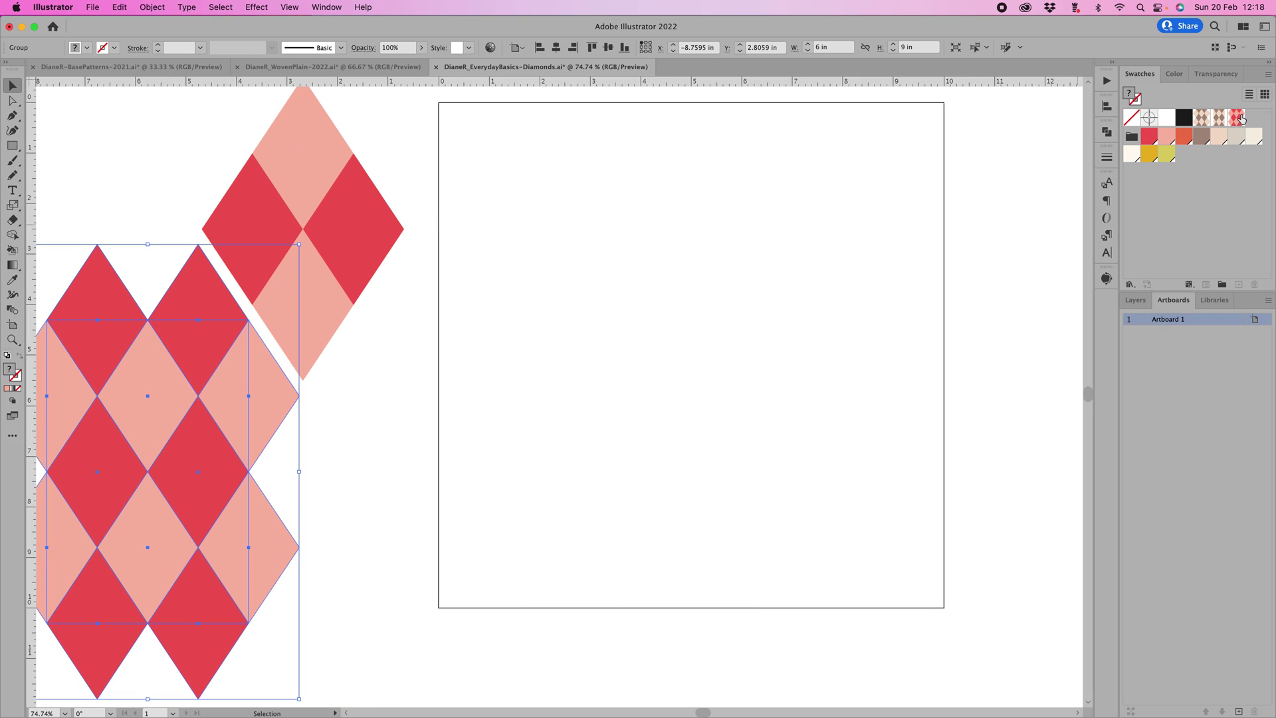
{"action": "left_click_drag", "start_coordinate": [1240, 119], "coordinate": [689, 340]}
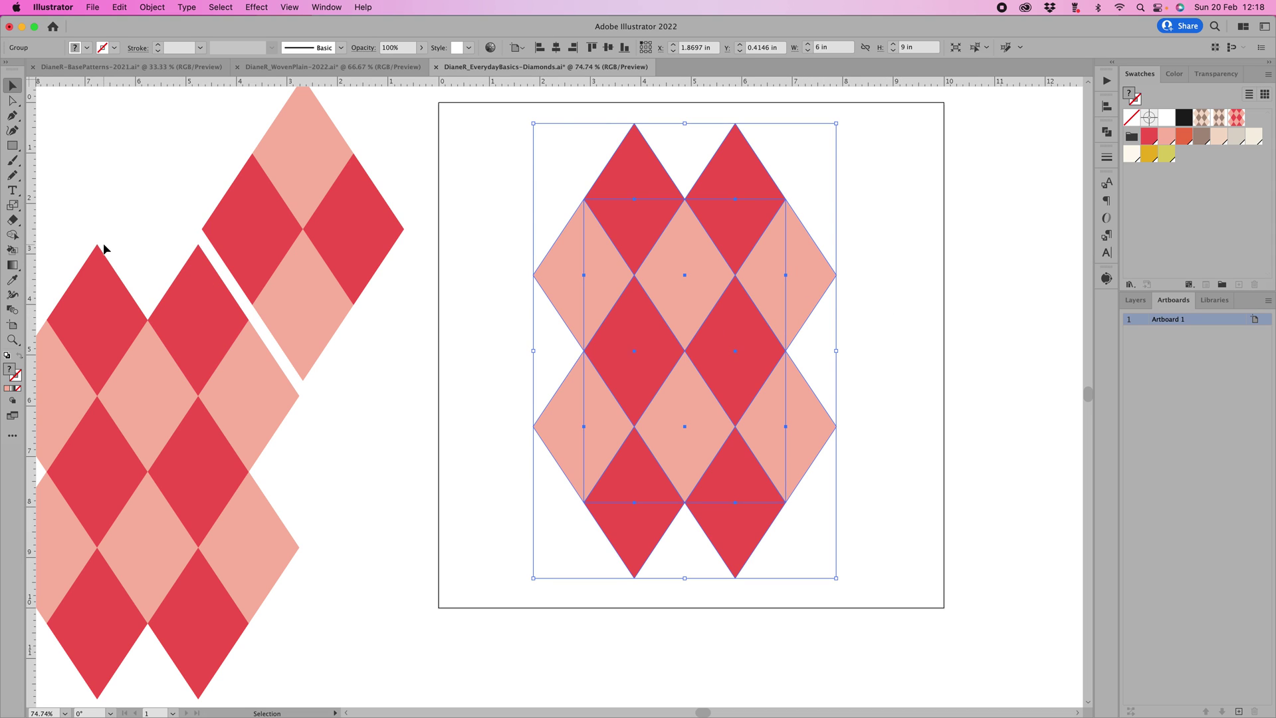
Use Shape Builder to delete the side half-diamonds and the top and bottom tips beyond the 4 × 6 in edges
{"action": "left_click", "coordinate": [15, 237]}
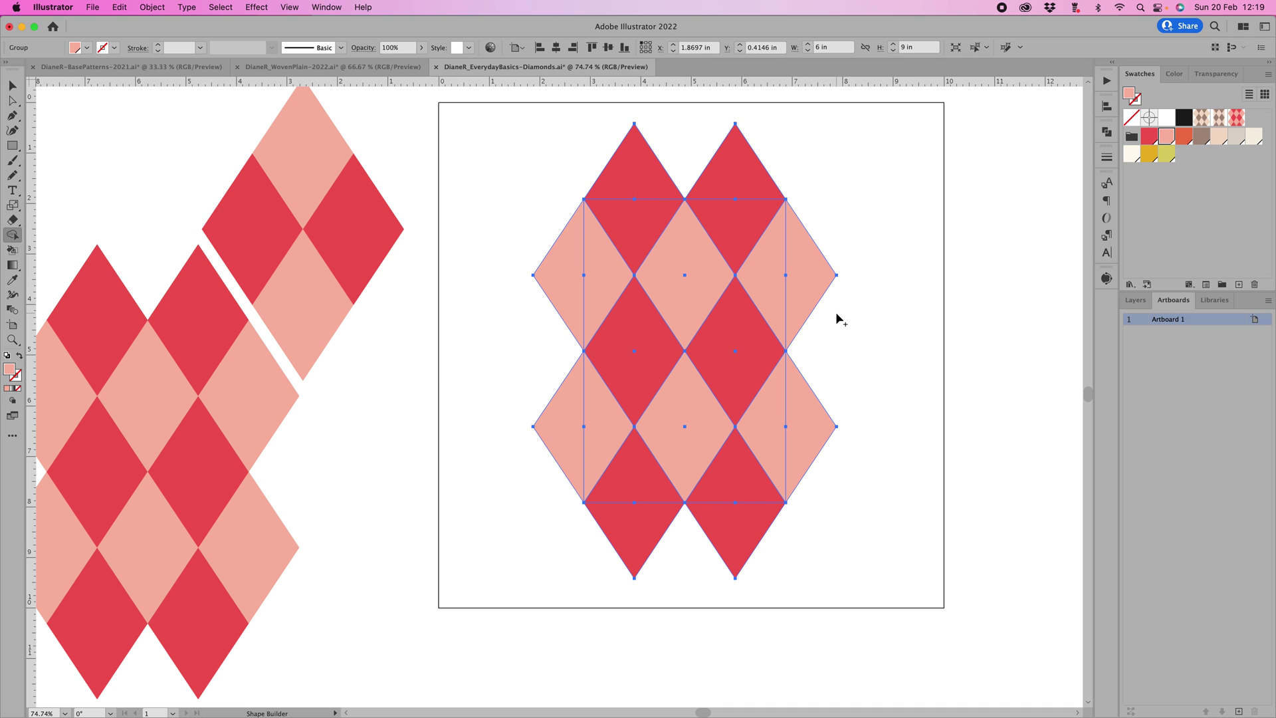
{"action": "left_click", "coordinate": [820, 273], "text": "alt"}
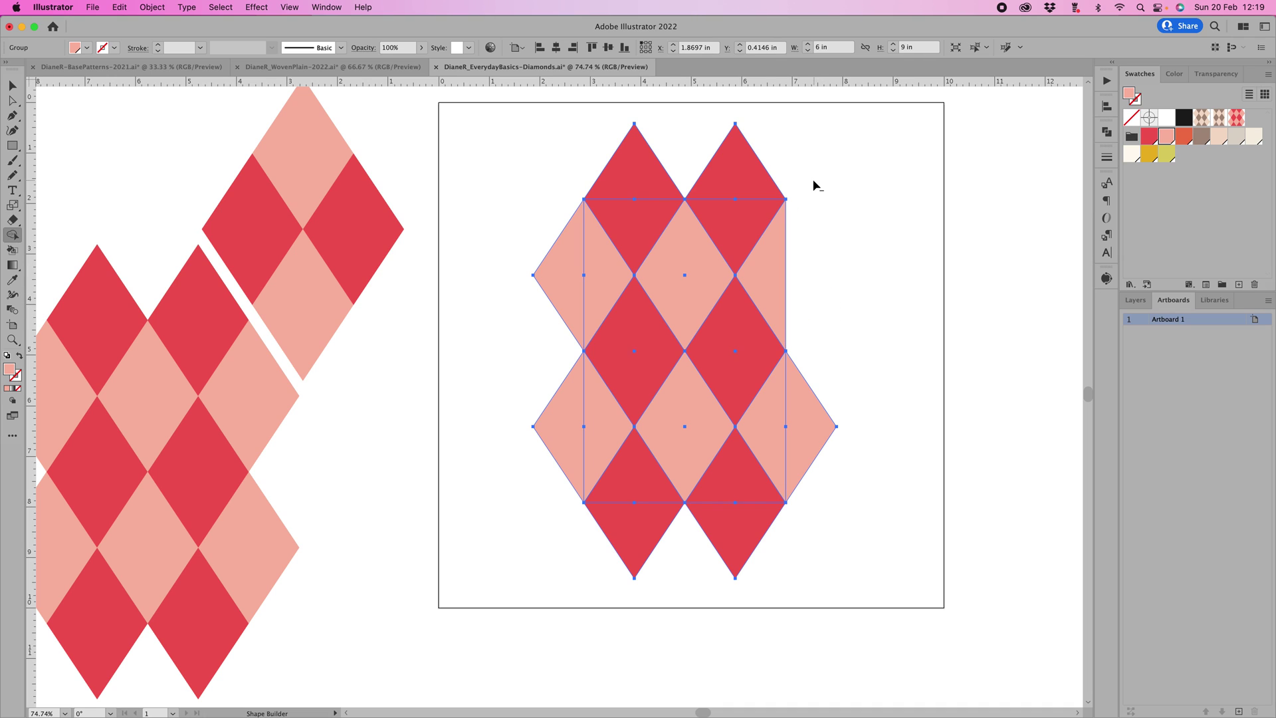
{"action": "left_click_drag", "start_coordinate": [811, 178], "coordinate": [583, 180]}
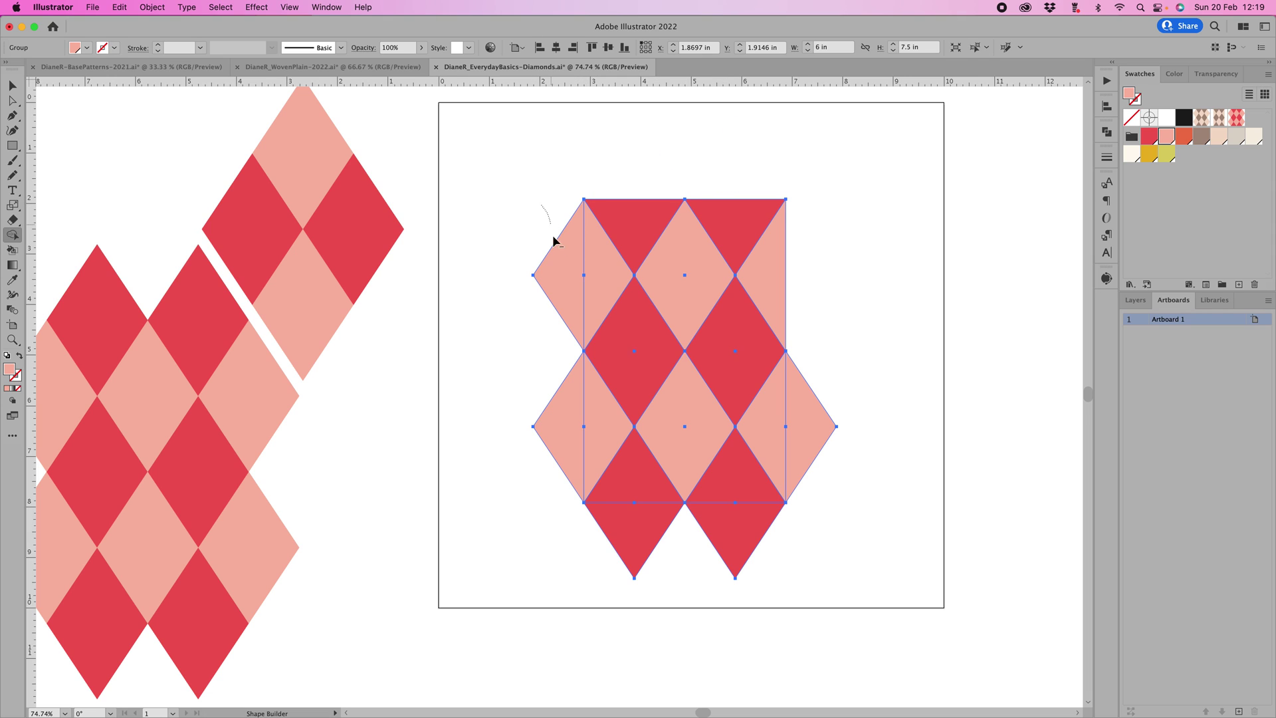
{"action": "left_click_drag", "start_coordinate": [552, 234], "coordinate": [559, 285]}
{"action": "left_click_drag", "start_coordinate": [547, 399], "coordinate": [566, 449]}
{"action": "left_click_drag", "start_coordinate": [562, 539], "coordinate": [737, 549]}
{"action": "left_click", "coordinate": [822, 448], "text": "alt"}
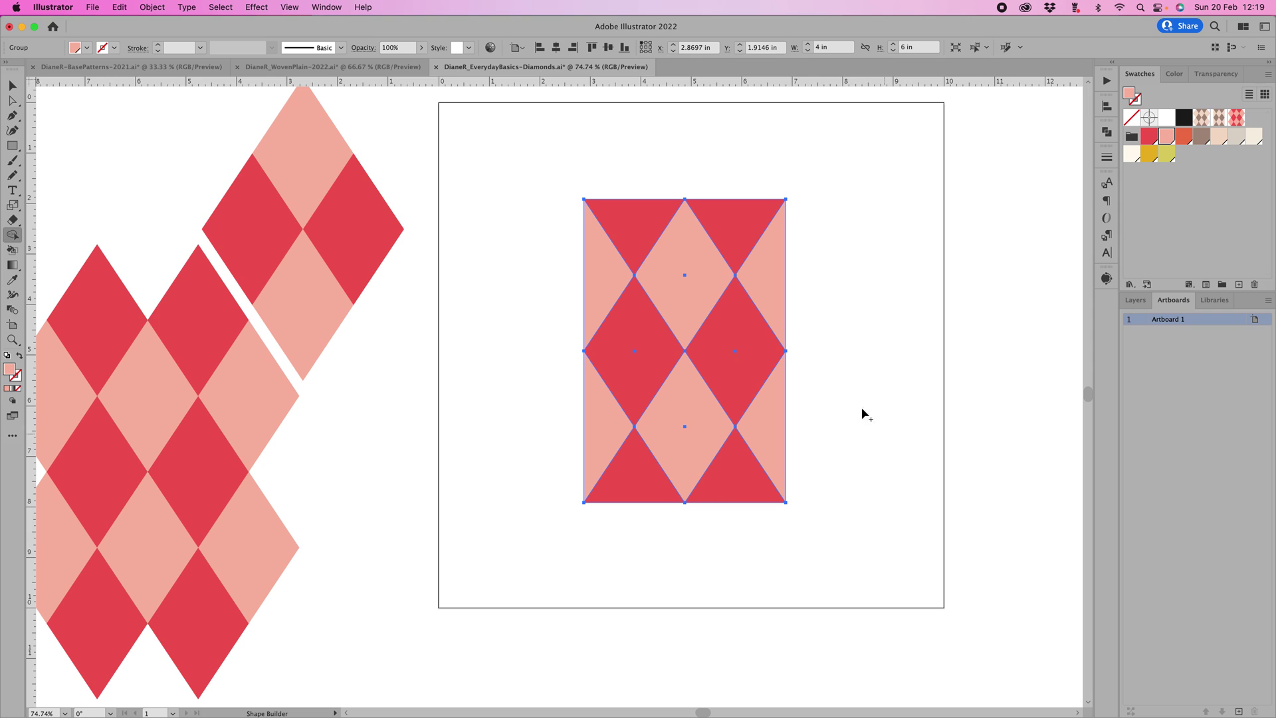
{"action": "left_click", "coordinate": [11, 85]}
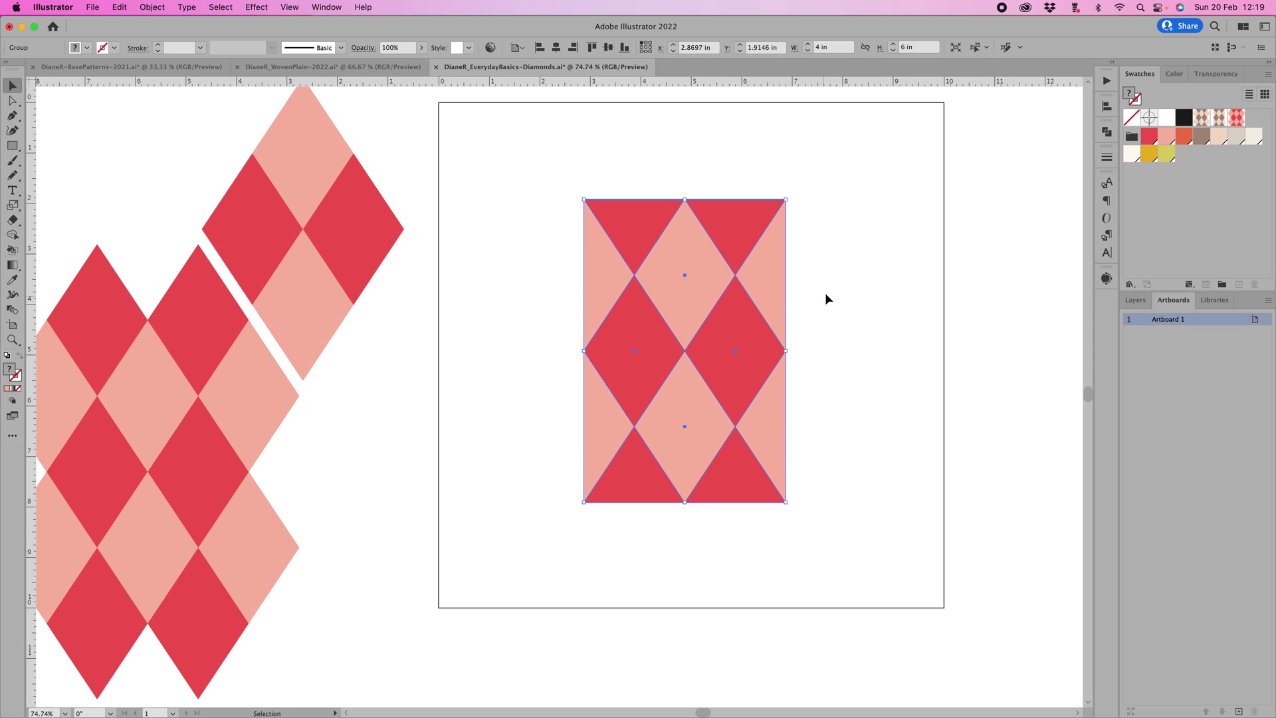
Move the trimmed diamond block right and up to X 3.919 in, Y 1.0057 in
{"action": "left_click", "coordinate": [866, 293]}
{"action": "left_click", "coordinate": [703, 312]}
{"action": "scroll", "coordinate": [846, 337], "scroll_direction": "down", "scroll_amount": 3}
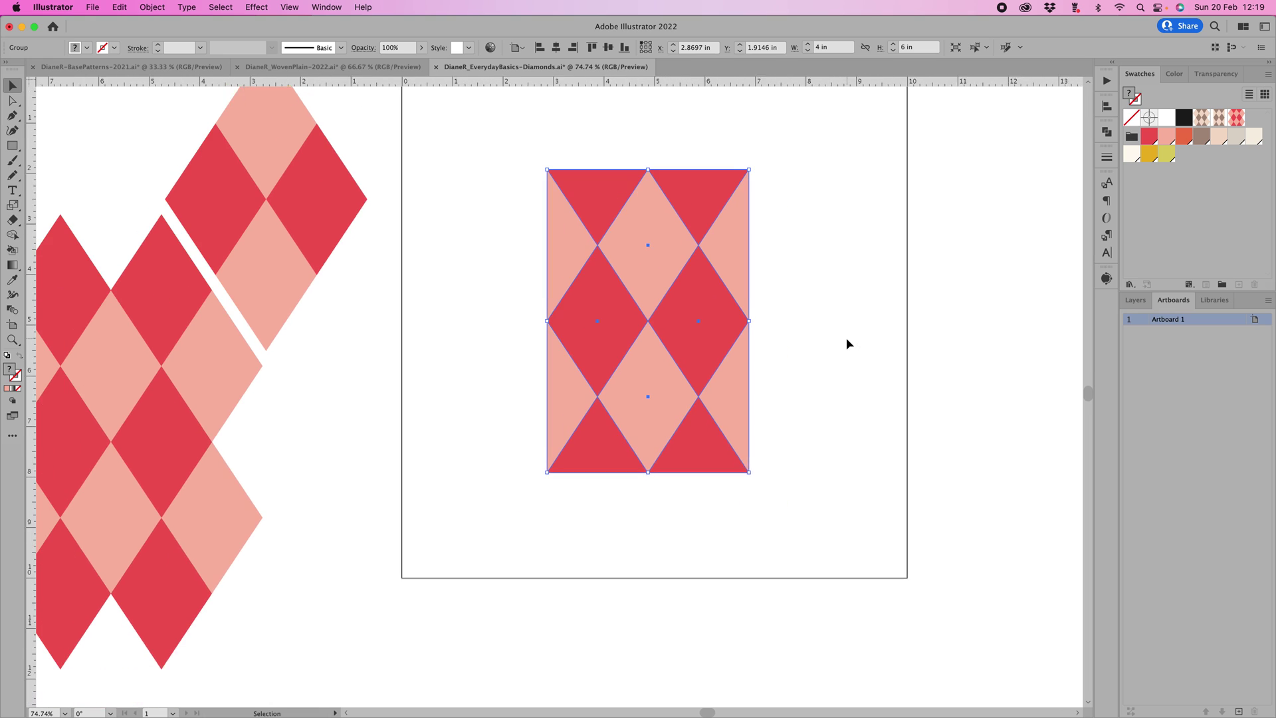
{"action": "scroll", "coordinate": [847, 338], "scroll_direction": "up", "scroll_amount": 3}
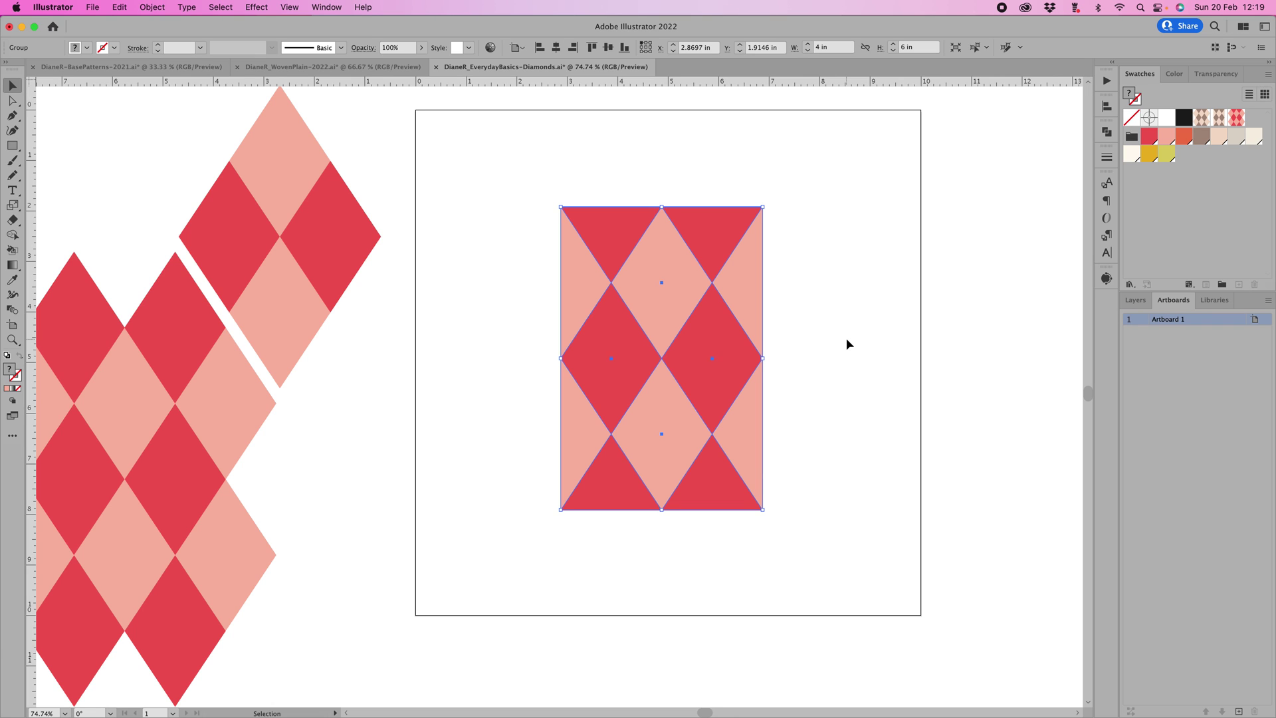
{"action": "scroll", "coordinate": [841, 359], "scroll_direction": "right", "scroll_amount": 5}
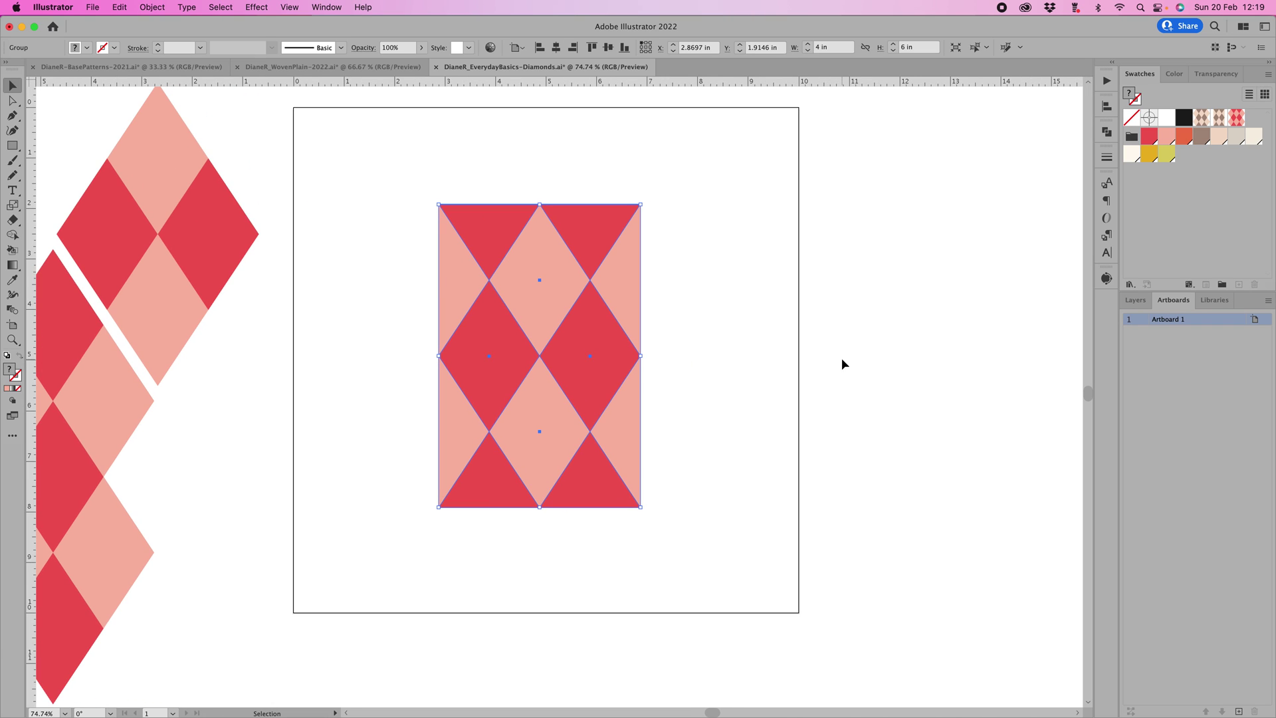
{"action": "scroll", "coordinate": [841, 364], "scroll_direction": "right", "scroll_amount": 1}
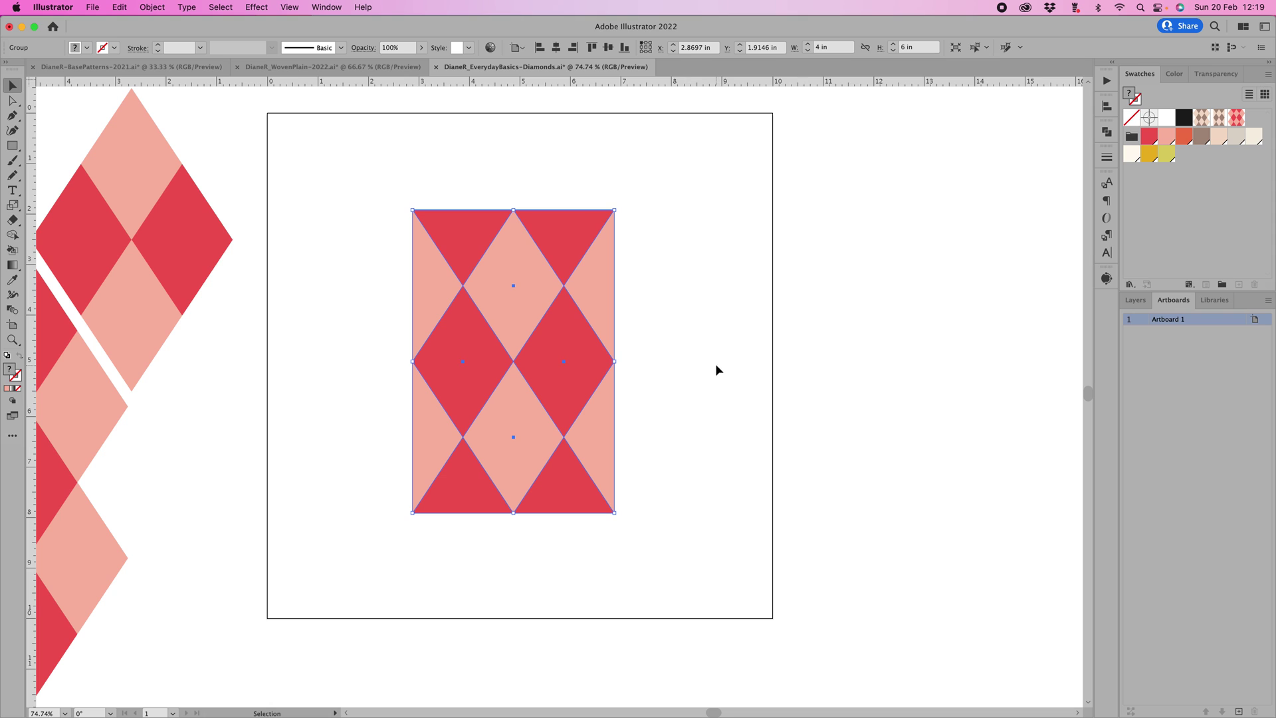
{"action": "left_click_drag", "start_coordinate": [513, 362], "coordinate": [516, 330]}
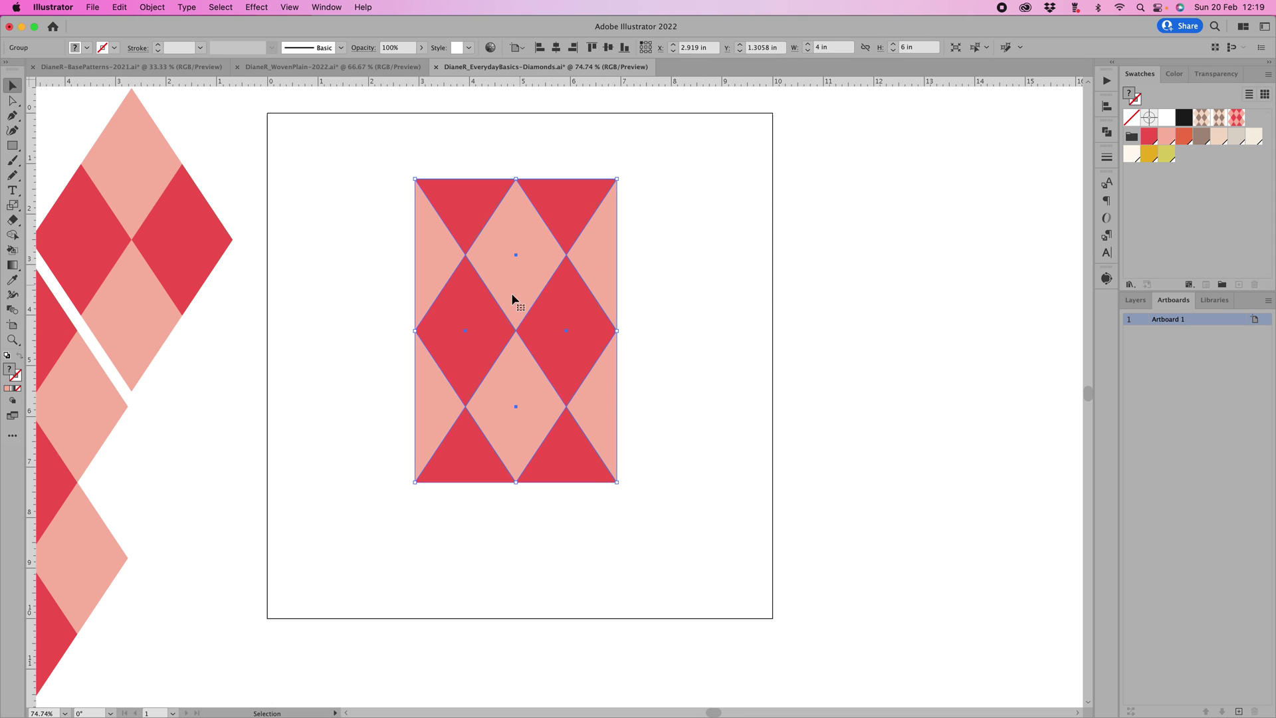
{"action": "left_click_drag", "start_coordinate": [495, 321], "coordinate": [546, 305]}
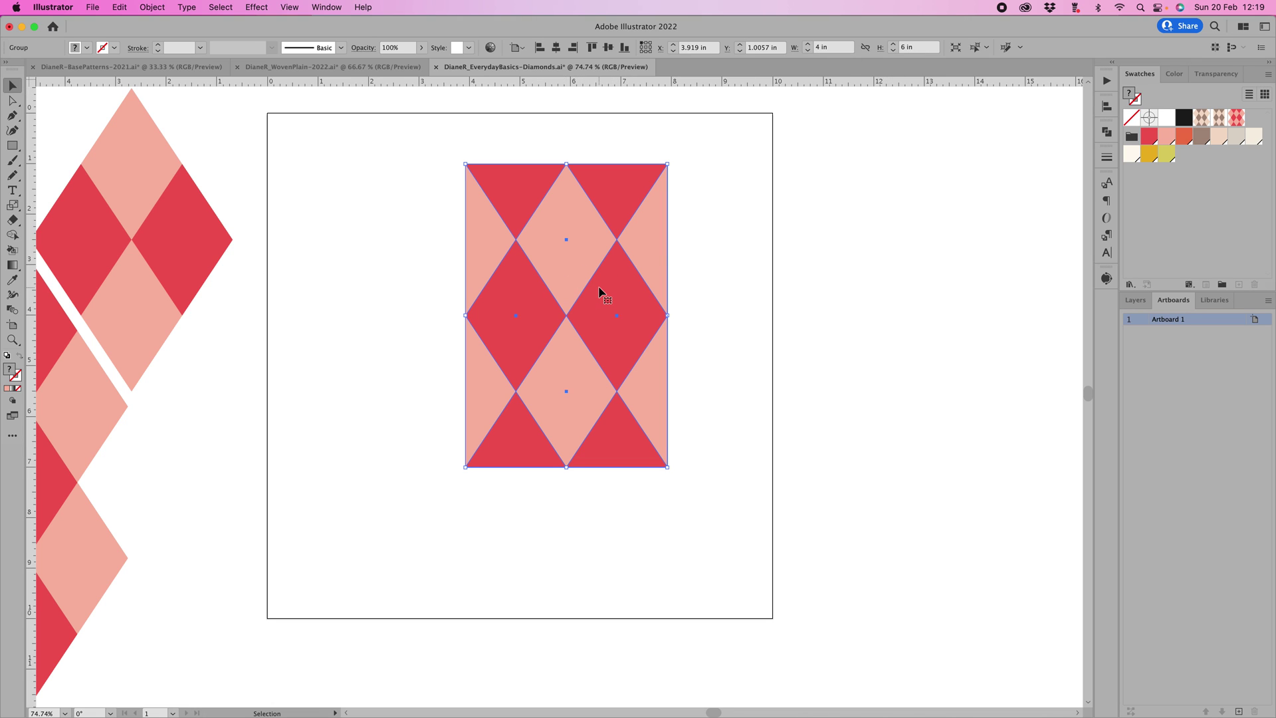
{"action": "scroll", "coordinate": [598, 290], "scroll_direction": "right", "scroll_amount": 5}
{"action": "scroll", "coordinate": [598, 292], "scroll_direction": "right", "scroll_amount": 3}
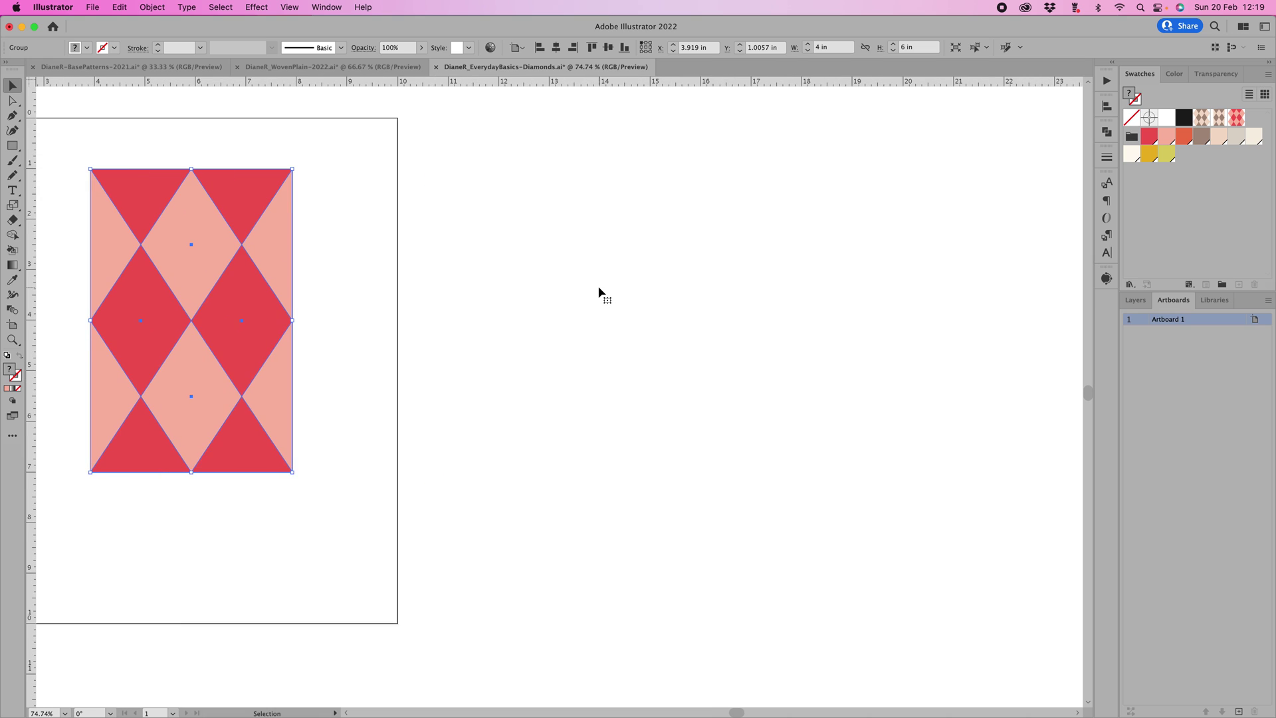
{"action": "left_click", "coordinate": [12, 145]}
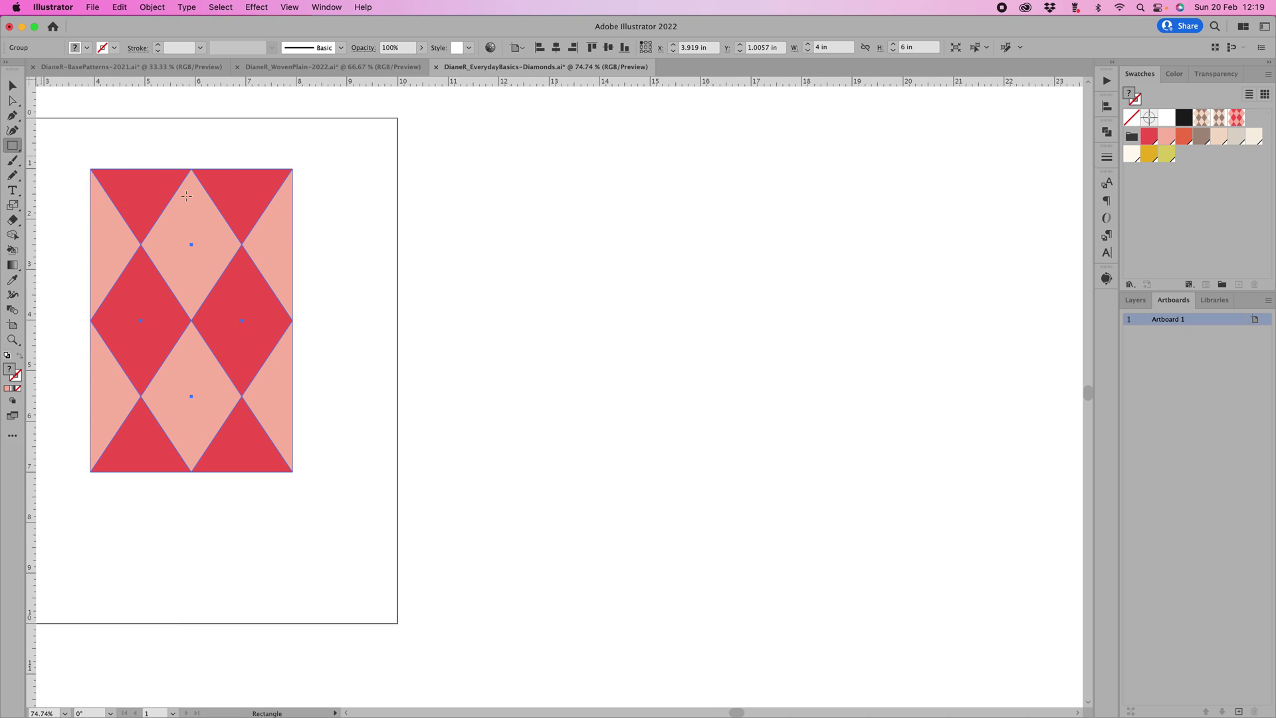
Create a rectangle with exact size 21 in wide by 18 in high
{"action": "left_click", "coordinate": [533, 248]}
{"action": "type", "text": "21"}
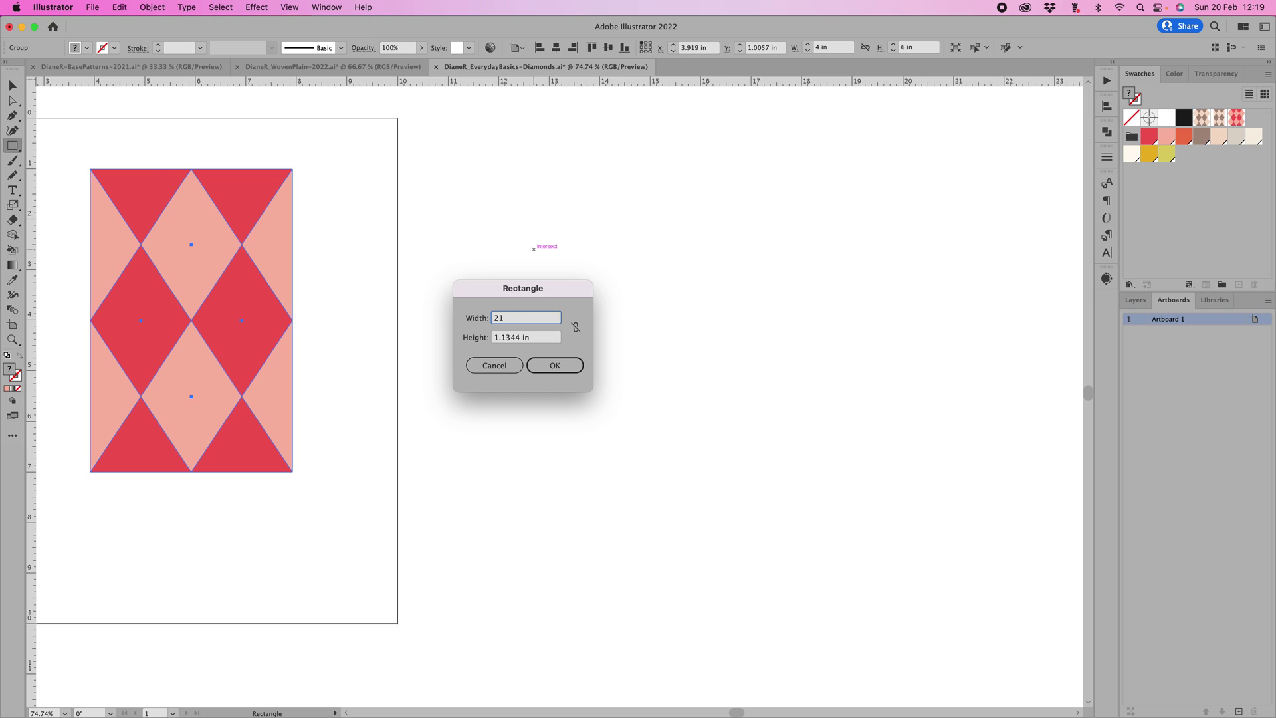
{"action": "key", "text": "Tab"}
{"action": "type", "text": "18"}
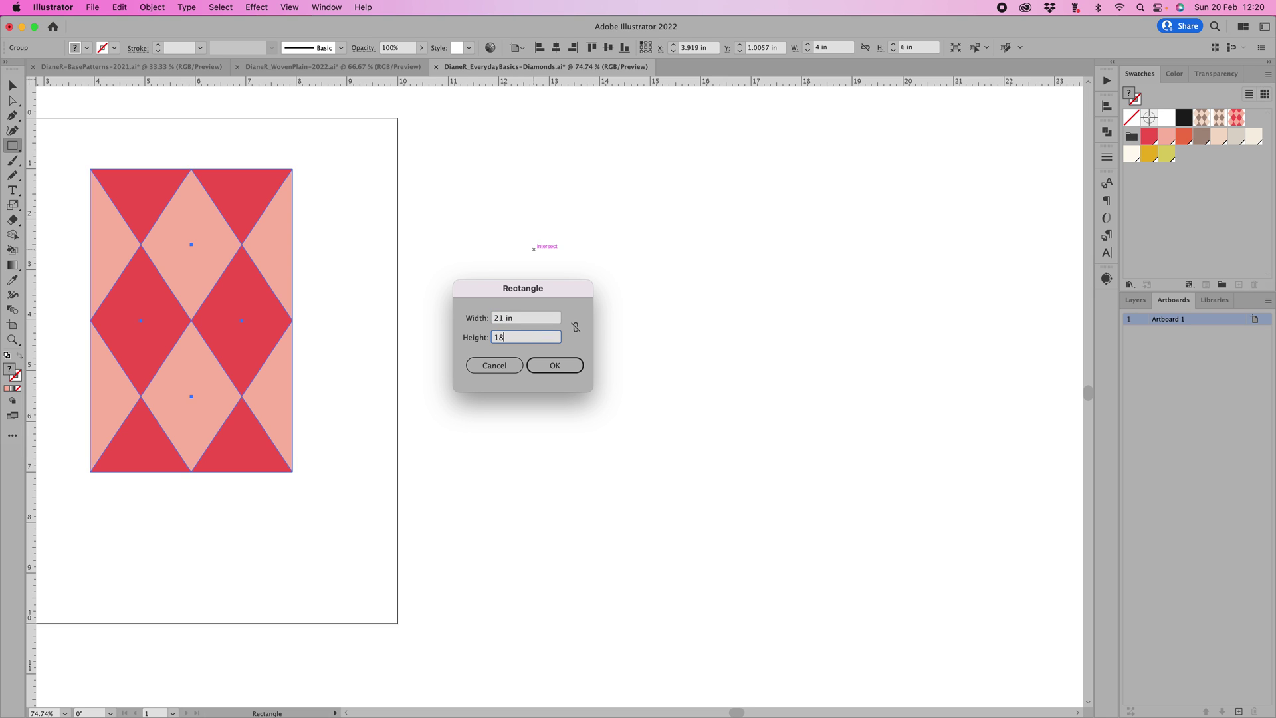
{"action": "left_click", "coordinate": [579, 369]}
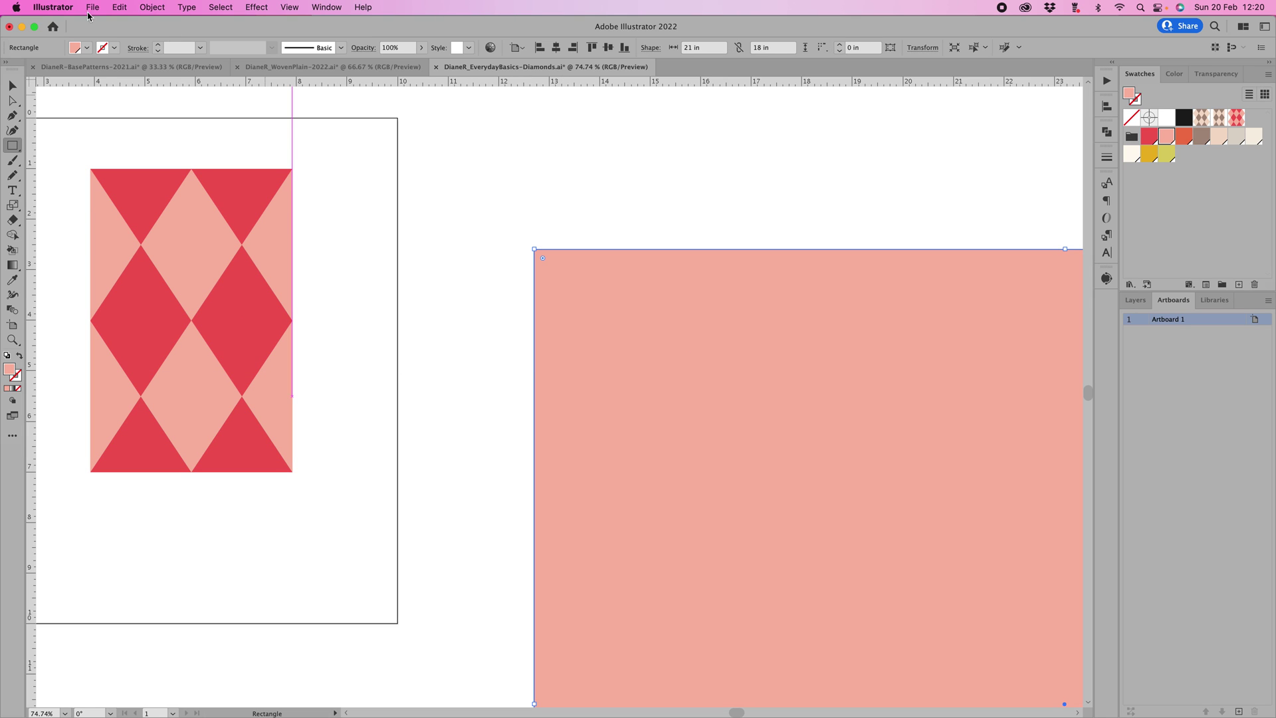
Move the rectangle up-left beside the artboard and fill it with the diamond pattern
{"action": "key", "text": "v"}
{"action": "left_click_drag", "start_coordinate": [908, 348], "coordinate": [786, 220]}
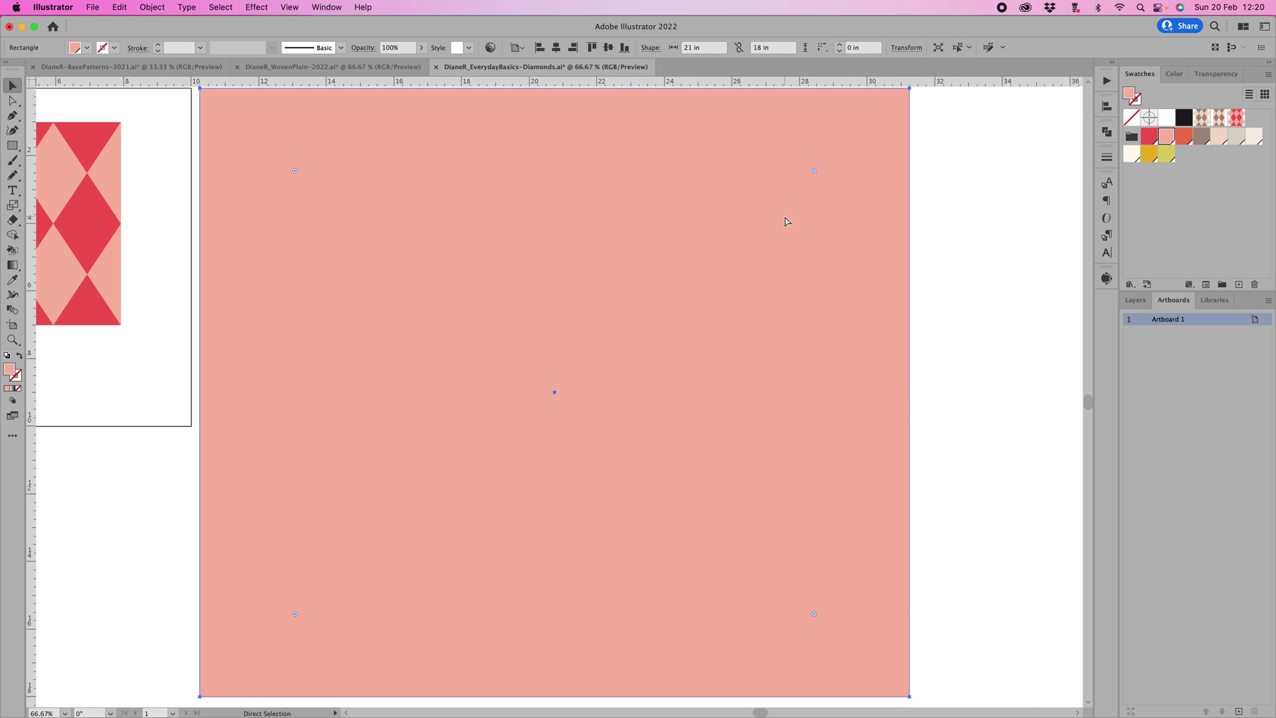
{"action": "key", "text": "v"}
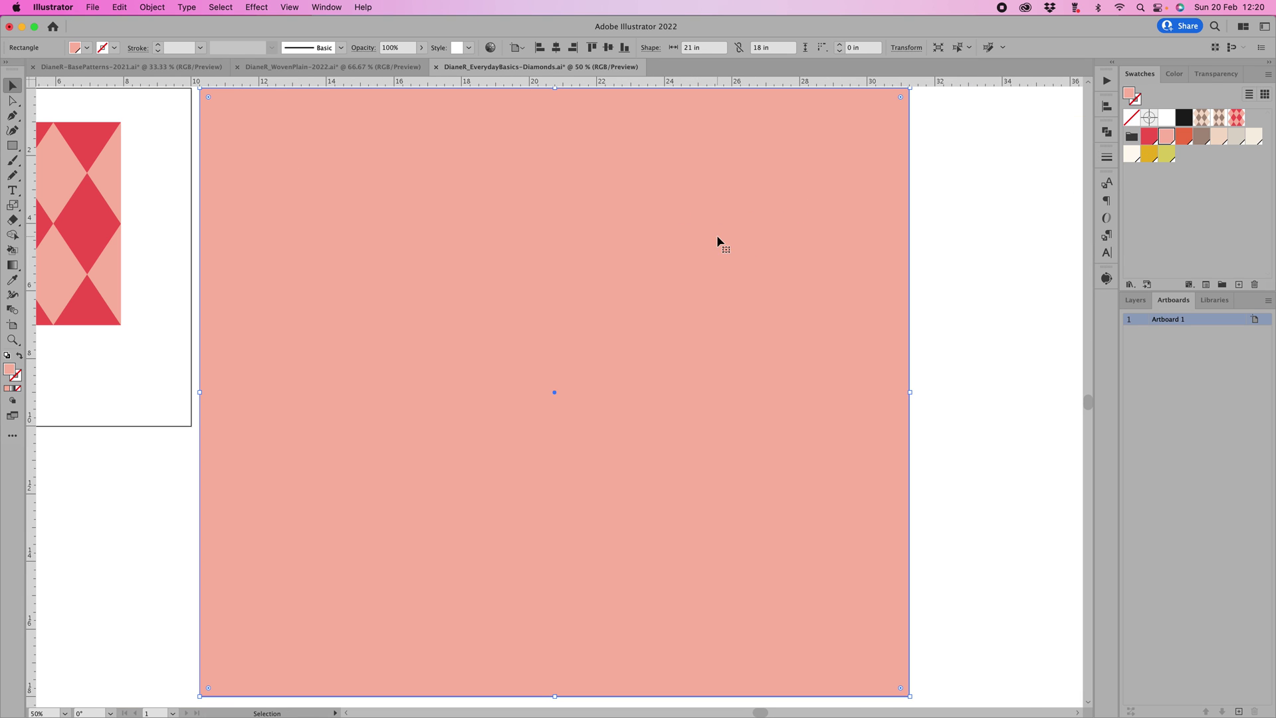
{"action": "left_click", "coordinate": [1236, 119]}
Nudge the small diamond tile group slightly to the right
{"action": "scroll", "coordinate": [698, 277], "scroll_direction": "up", "scroll_amount": 1}
{"action": "scroll", "coordinate": [698, 278], "scroll_direction": "left", "scroll_amount": 1}
{"action": "scroll", "coordinate": [696, 278], "scroll_direction": "left", "scroll_amount": 2}
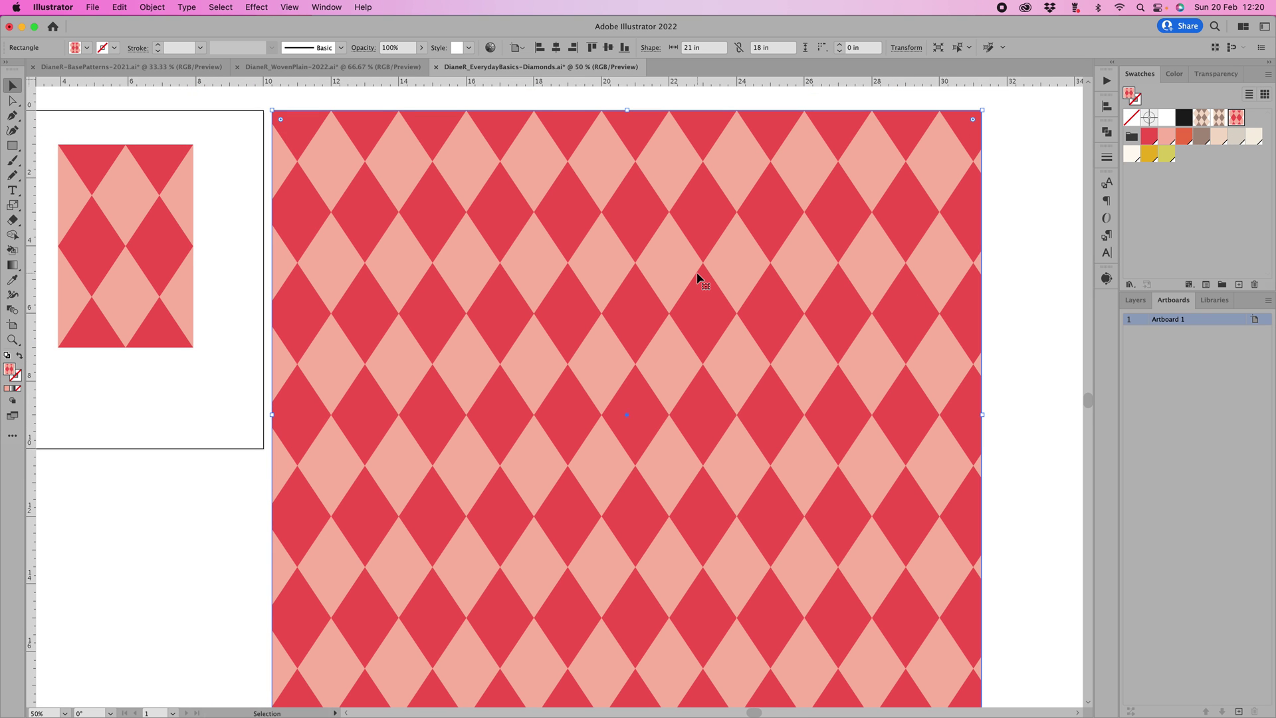
{"action": "scroll", "coordinate": [697, 277], "scroll_direction": "down", "scroll_amount": 1}
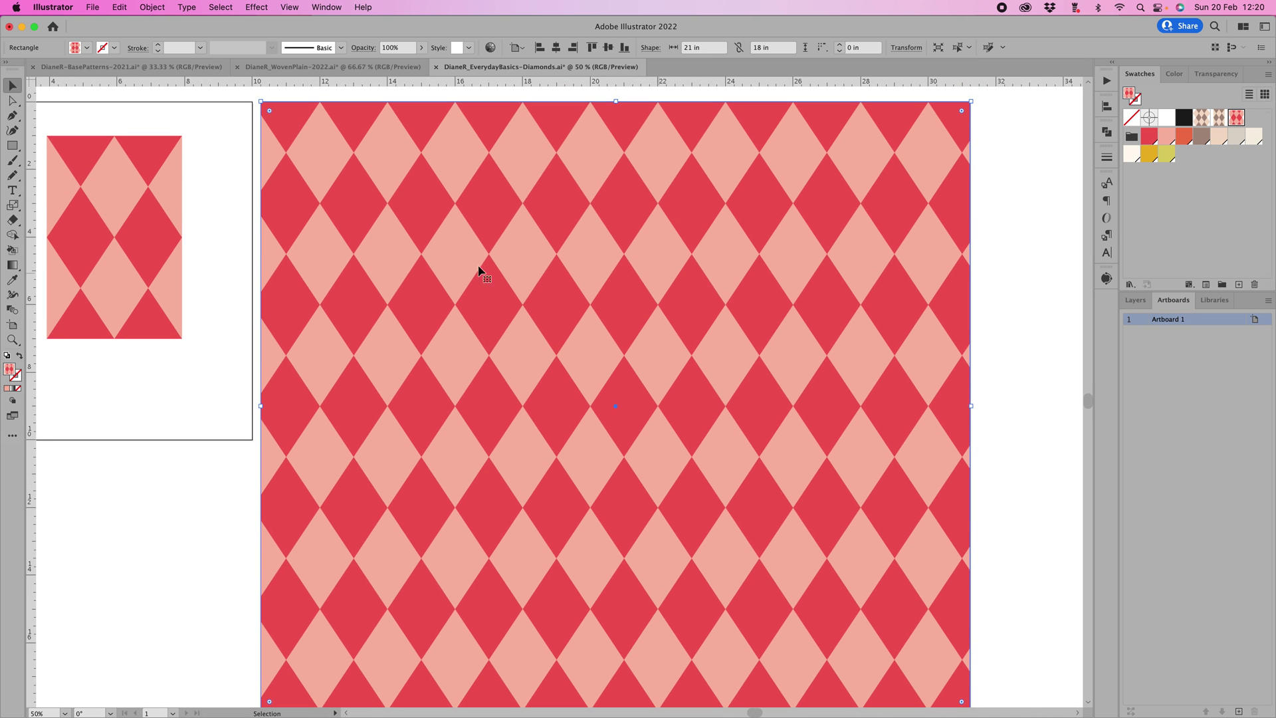
{"action": "left_click", "coordinate": [108, 250]}
{"action": "left_click_drag", "start_coordinate": [109, 250], "coordinate": [1263, 136]}
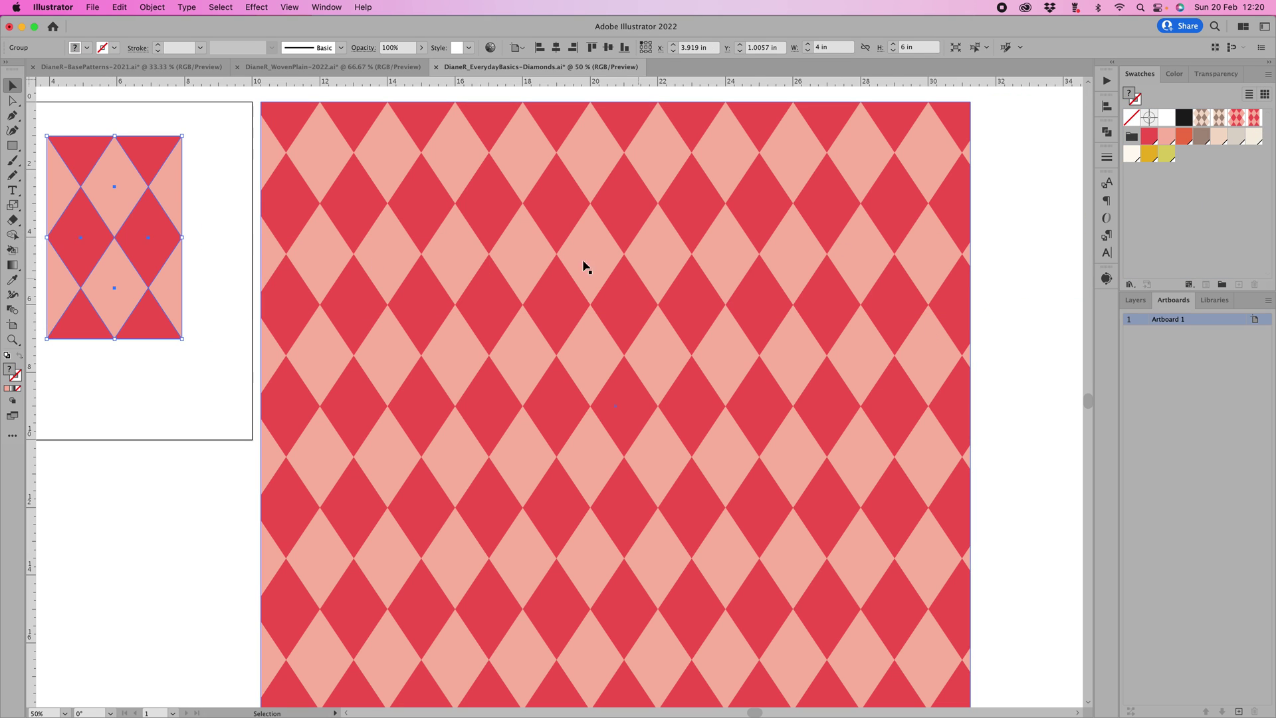
Refill the large rectangle with solid red, then with the new diamond pattern swatch
{"action": "left_click", "coordinate": [842, 252]}
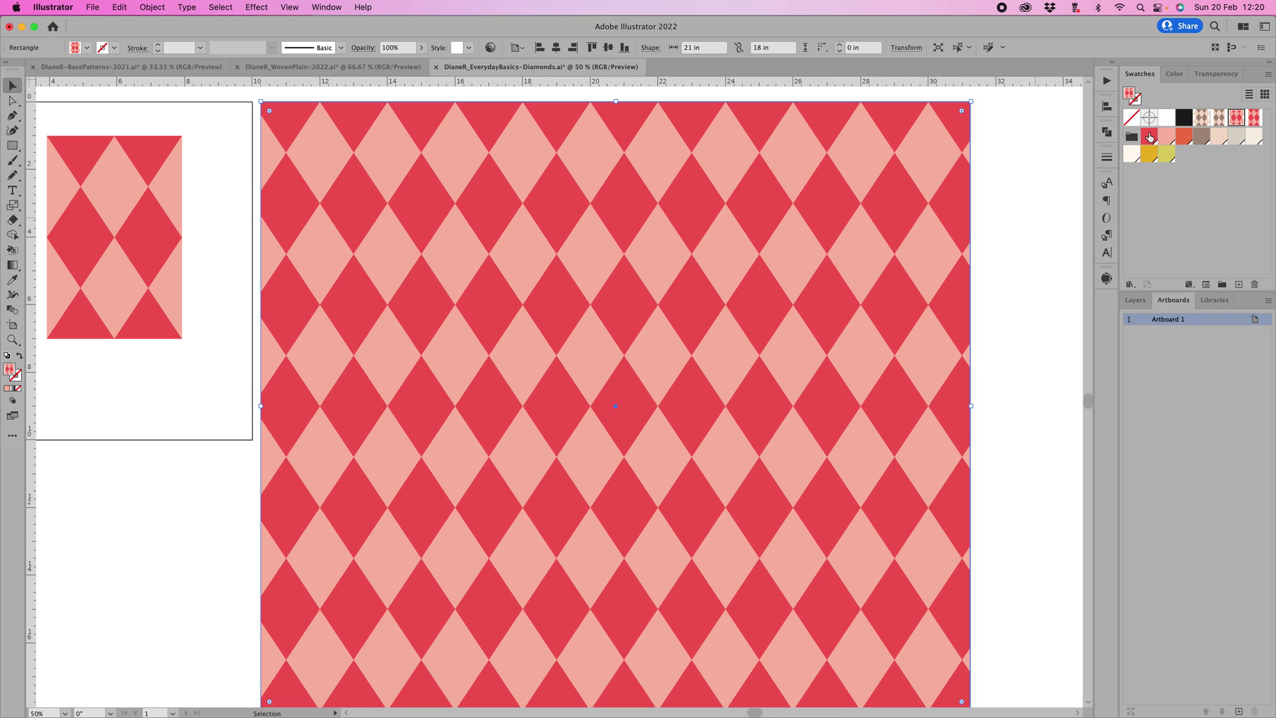
{"action": "left_click", "coordinate": [1149, 136]}
{"action": "left_click", "coordinate": [1257, 119]}
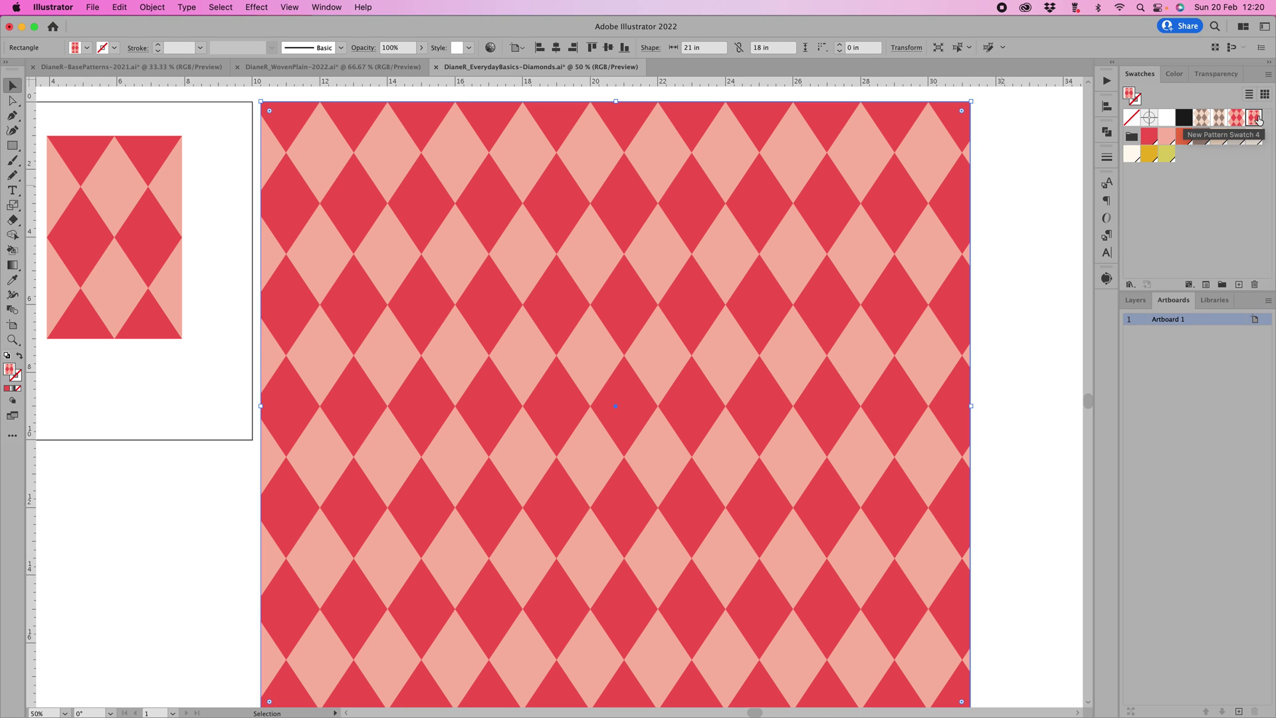
{"action": "scroll", "coordinate": [1028, 243], "scroll_direction": "down", "scroll_amount": 3}
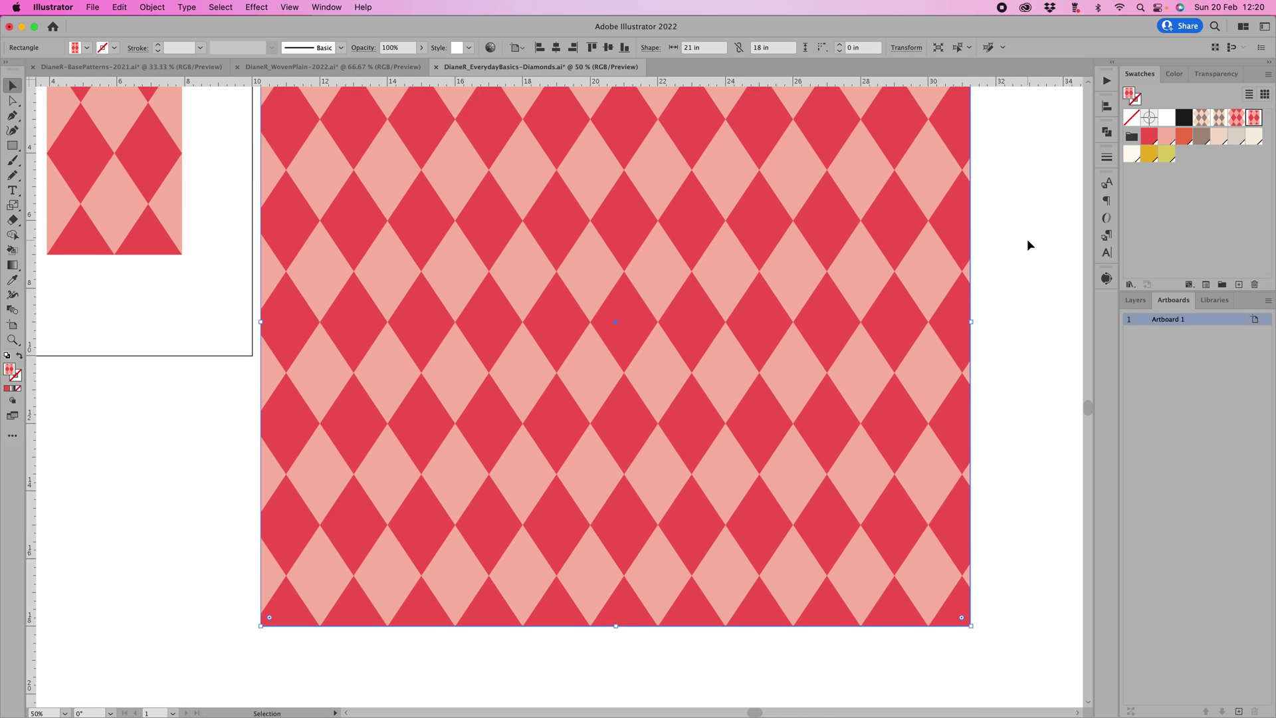
{"action": "scroll", "coordinate": [1027, 243], "scroll_direction": "up", "scroll_amount": 4}
{"action": "scroll", "coordinate": [1027, 243], "scroll_direction": "left", "scroll_amount": 2}
{"action": "scroll", "coordinate": [1028, 242], "scroll_direction": "left", "scroll_amount": 10}
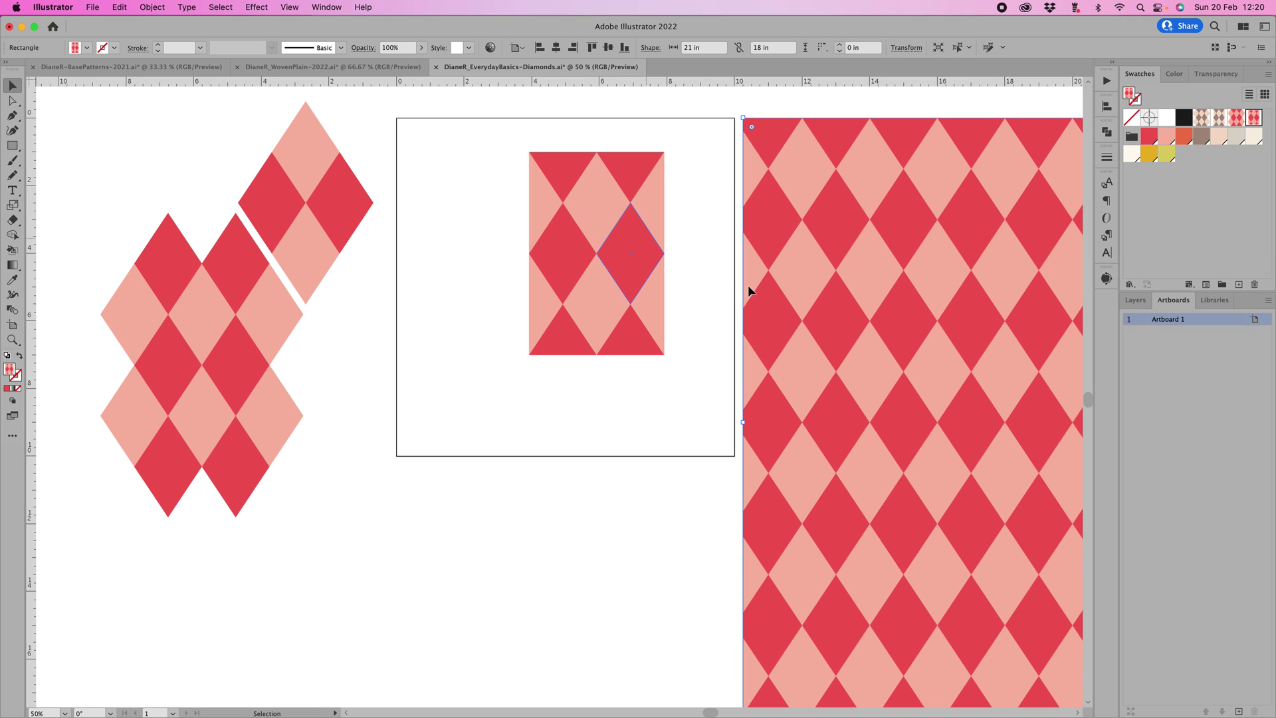
Move the small pattern rectangle and the diamond groups off the artboard, placing the rectangle below the diamonds
{"action": "left_click_drag", "start_coordinate": [621, 258], "coordinate": [379, 583]}
{"action": "left_click_drag", "start_coordinate": [192, 354], "coordinate": [147, 266]}
{"action": "left_click_drag", "start_coordinate": [379, 598], "coordinate": [268, 547]}
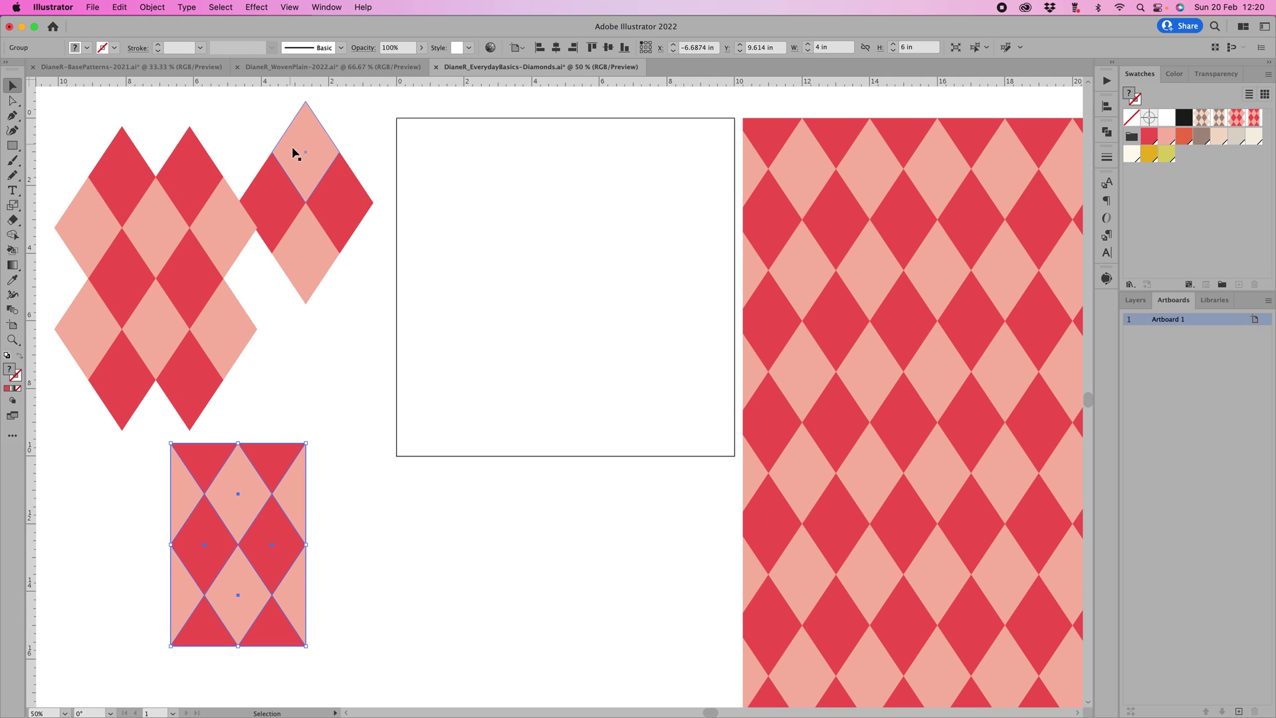
{"action": "mouse_move", "coordinate": [316, 198]}
{"action": "left_mouse_down"}
{"action": "mouse_move", "coordinate": [327, 162]}
{"action": "mouse_move", "coordinate": [315, 193]}
{"action": "left_mouse_up"}
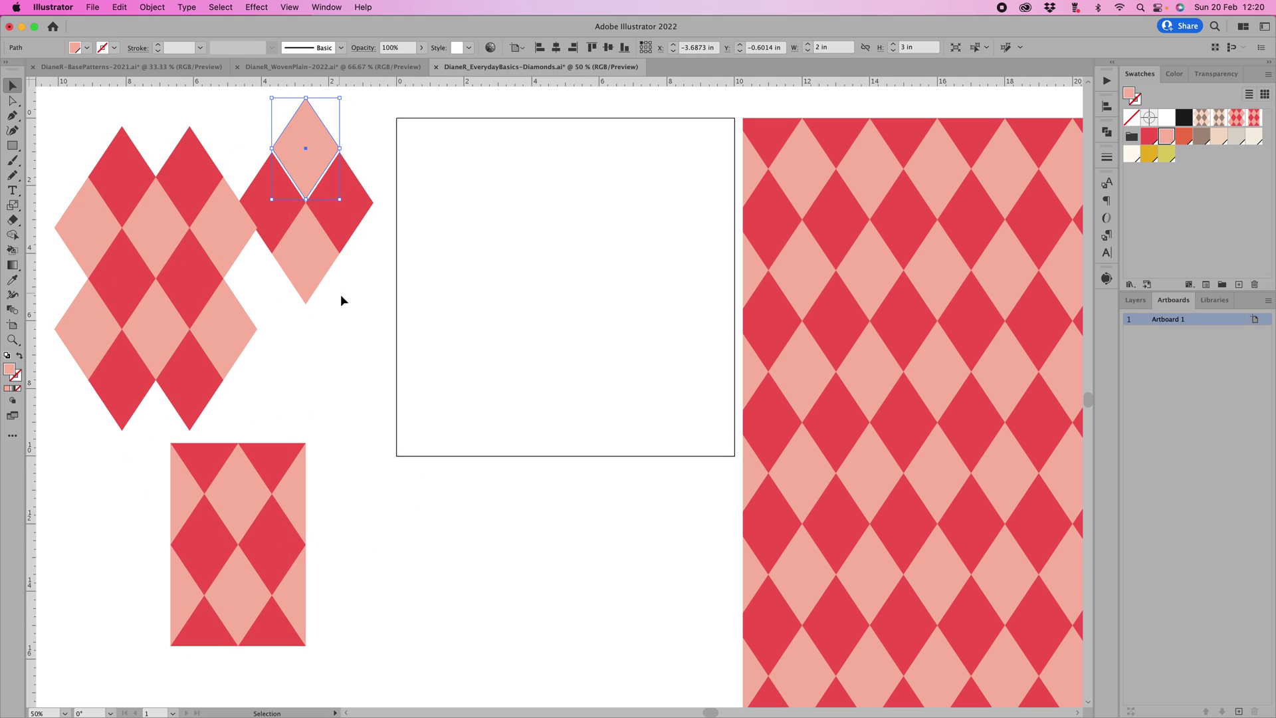
{"action": "left_click_drag", "start_coordinate": [362, 273], "coordinate": [313, 192]}
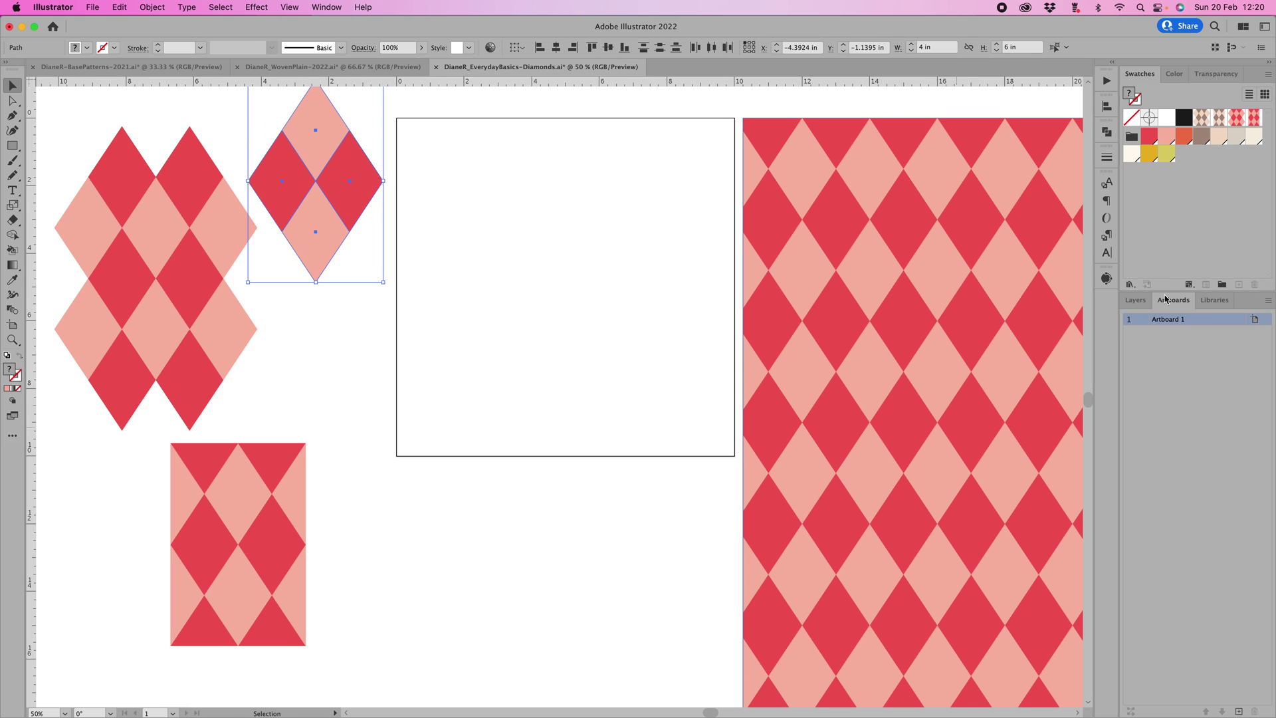
Drag the diamond pattern swatch onto the empty artboard to place its tile artwork
{"action": "left_click_drag", "start_coordinate": [1233, 121], "coordinate": [578, 288]}
{"action": "scroll", "coordinate": [692, 299], "scroll_direction": "up", "scroll_amount": 2}
{"action": "scroll", "coordinate": [691, 299], "scroll_direction": "right", "scroll_amount": 1}
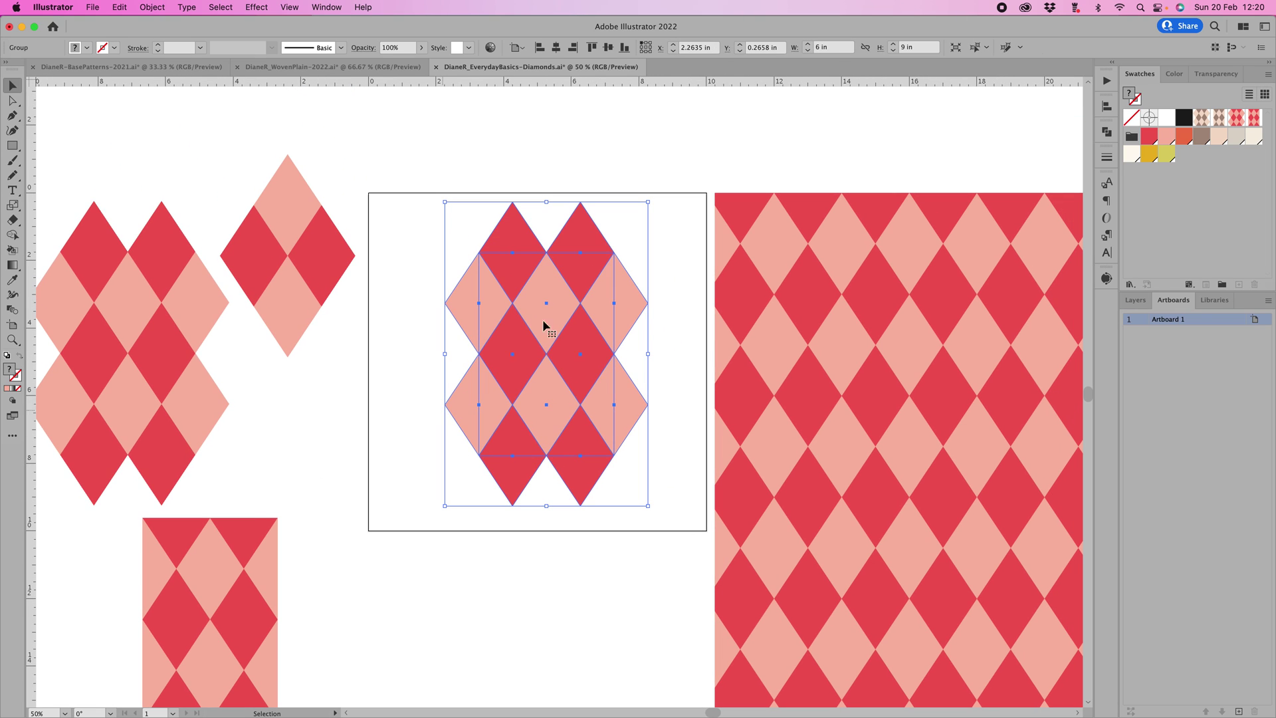
{"action": "left_click", "coordinate": [152, 8]}
Ungroup the tile artwork and deselect the diamonds, leaving only the 4 × 6 in bounding box selected
{"action": "left_click", "coordinate": [159, 87]}
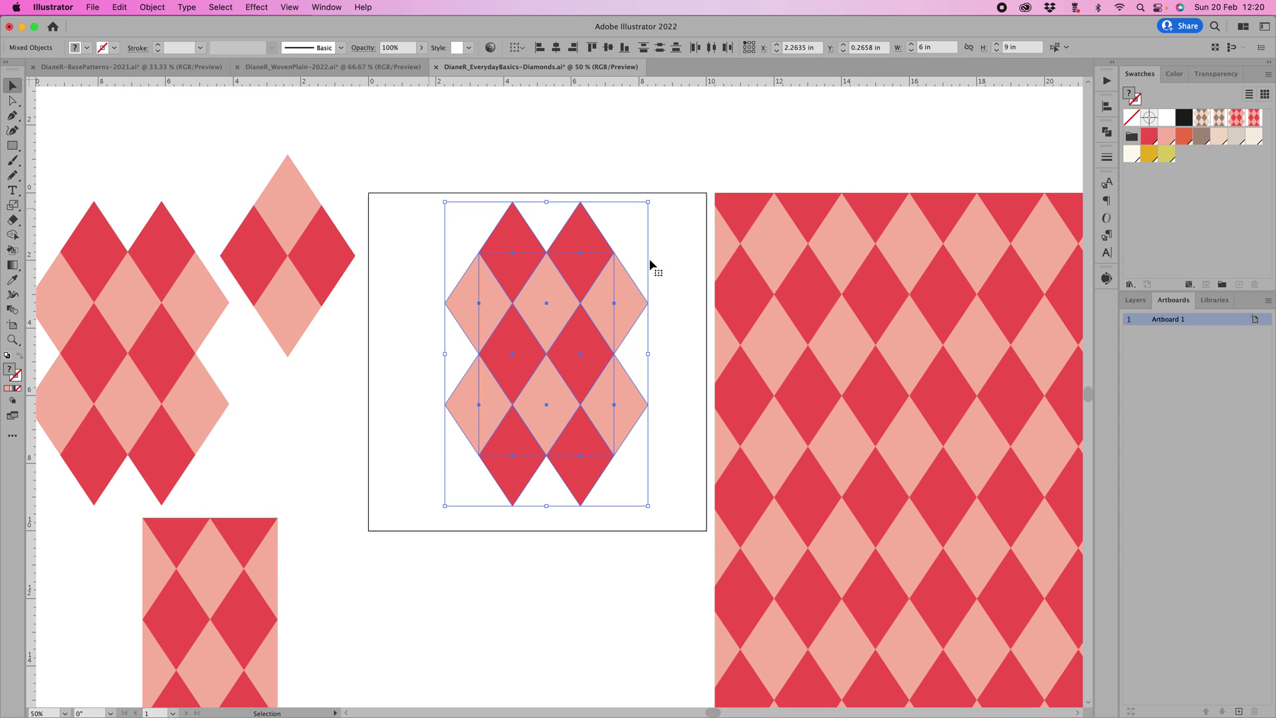
{"action": "left_click", "coordinate": [586, 233], "text": "shift"}
{"action": "left_click", "coordinate": [515, 232], "text": "shift"}
{"action": "key", "text": "super+z"}
{"action": "key", "text": "super+shift+z"}
{"action": "left_click", "coordinate": [524, 482], "text": "shift"}
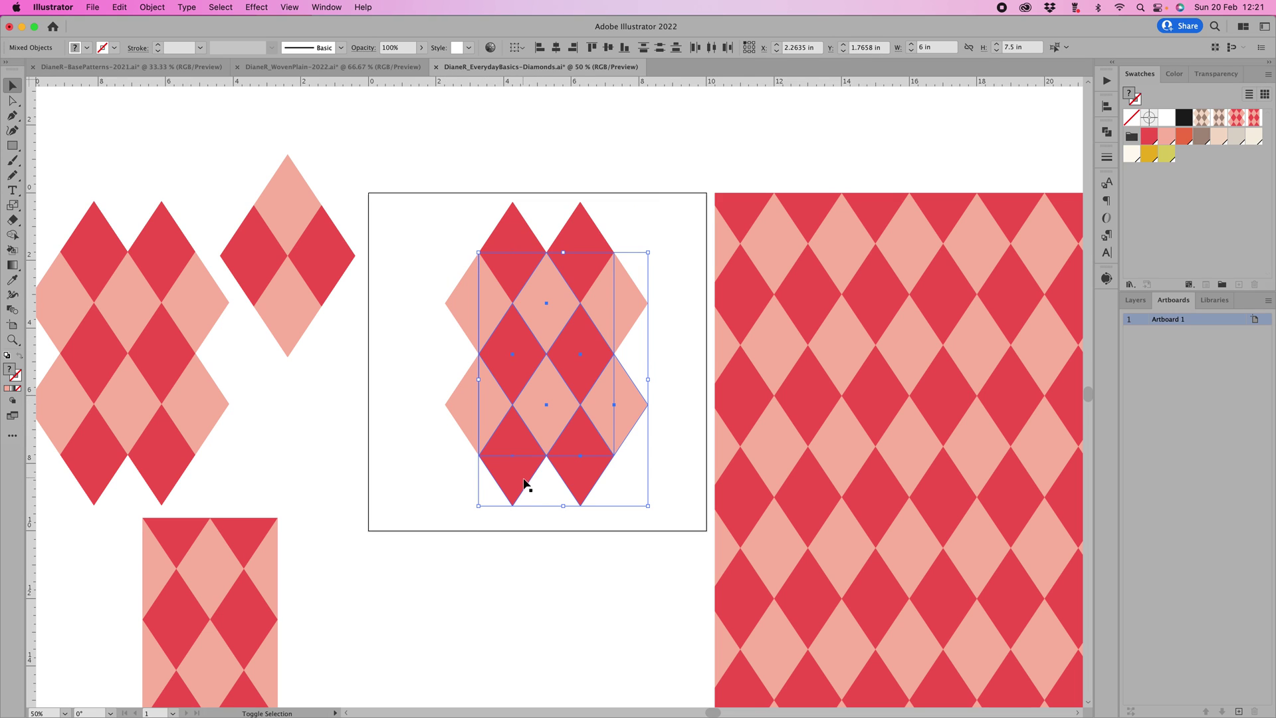
{"action": "left_click", "coordinate": [630, 401], "text": "shift"}
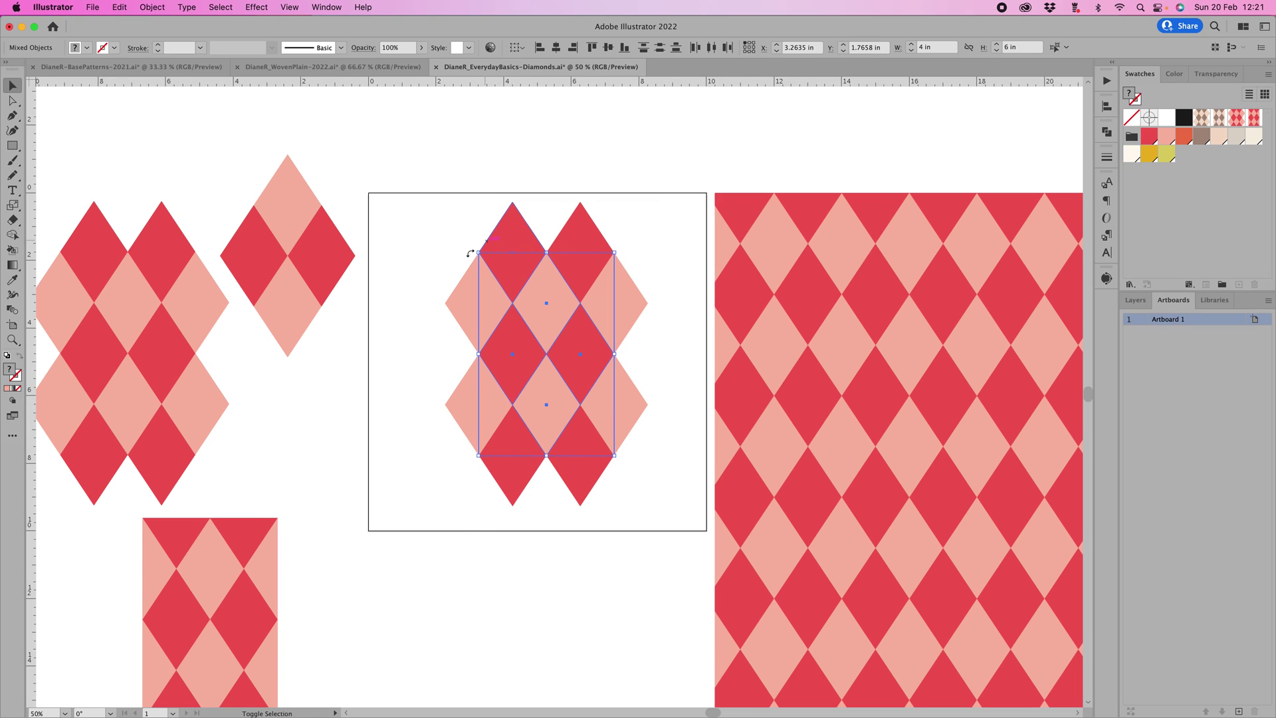
{"action": "left_click", "coordinate": [584, 346], "text": "shift"}
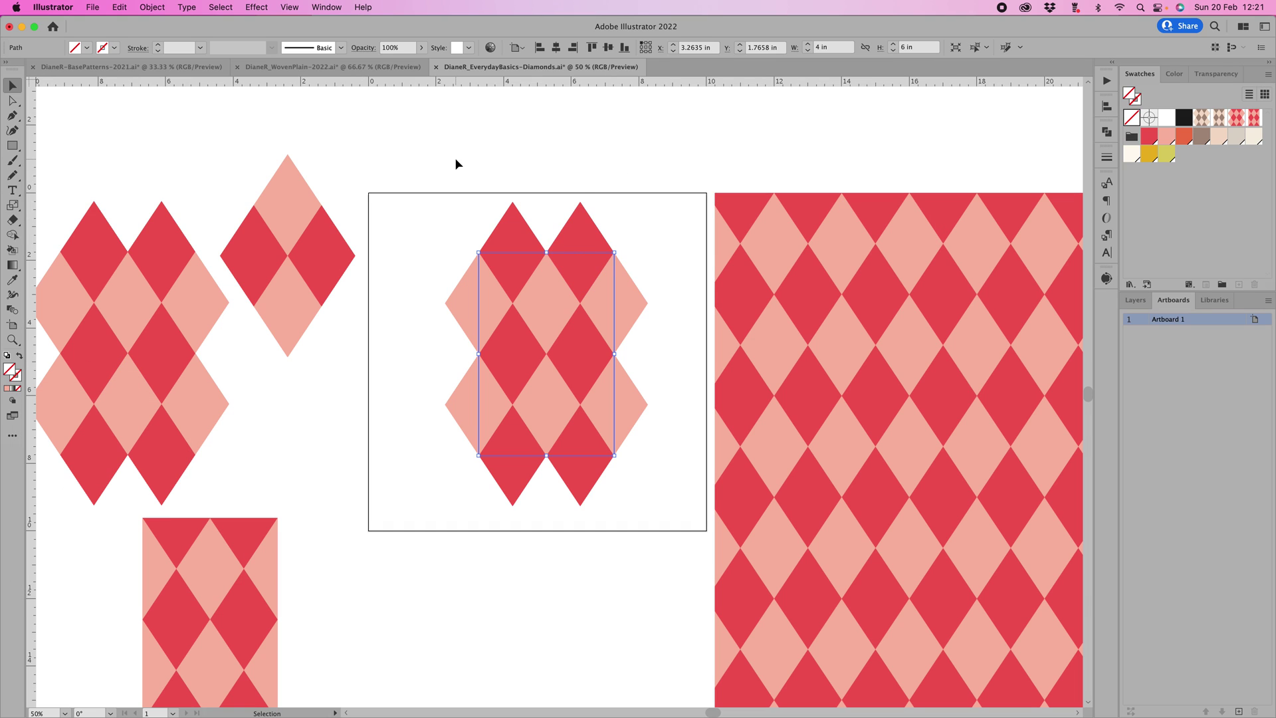
Copy the 4 × 6 in box, paste it in front, and bring it to the very front
{"action": "left_click", "coordinate": [144, 8]}
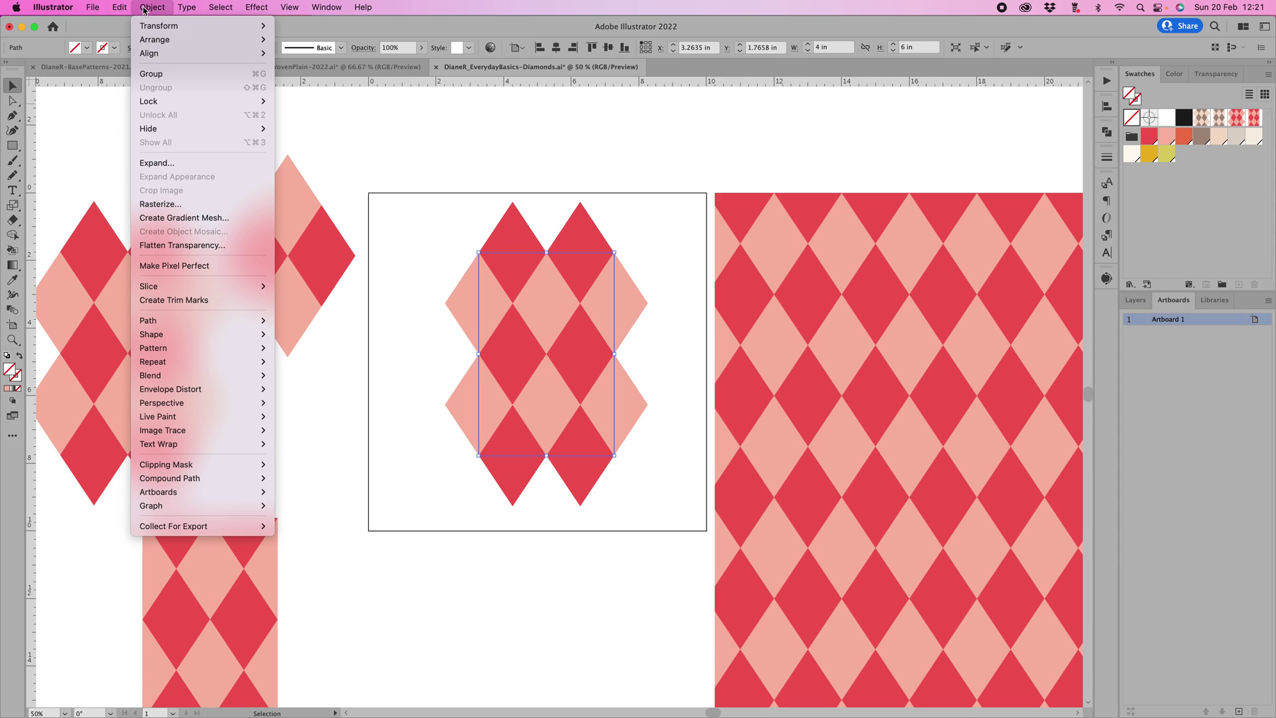
{"action": "mouse_move", "coordinate": [120, 7]}
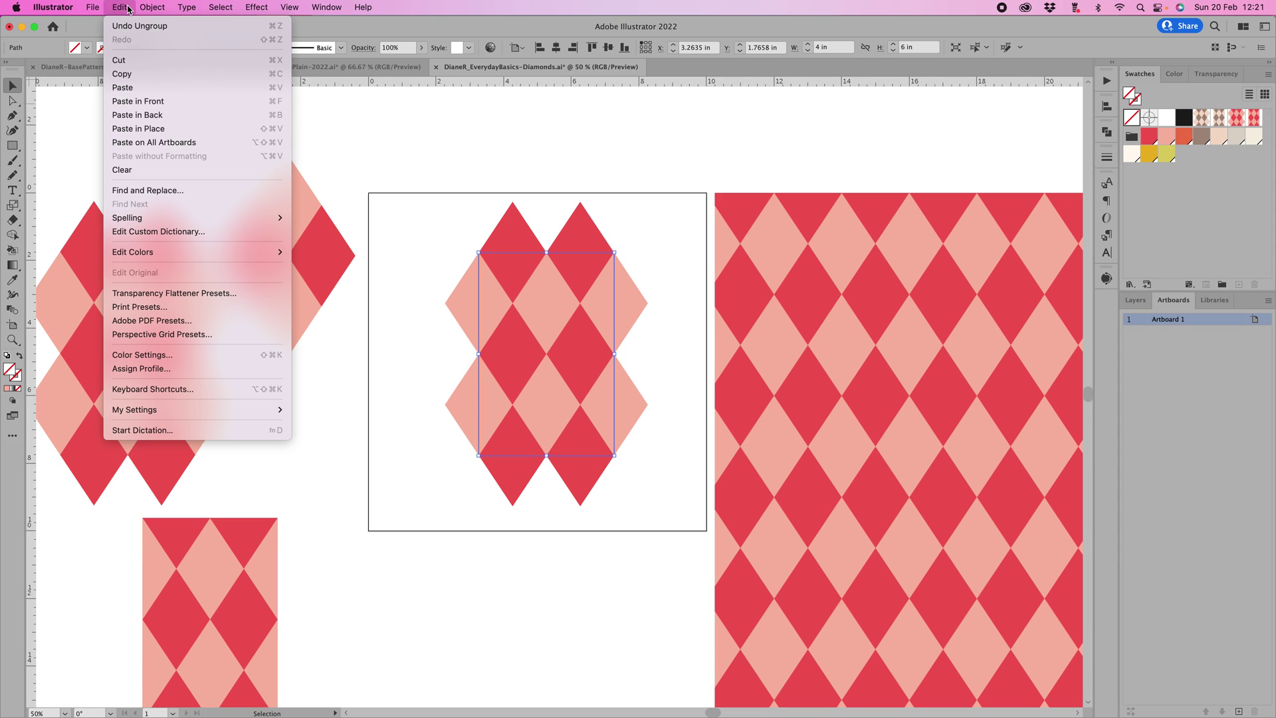
{"action": "left_click", "coordinate": [125, 73]}
{"action": "left_click", "coordinate": [121, 8]}
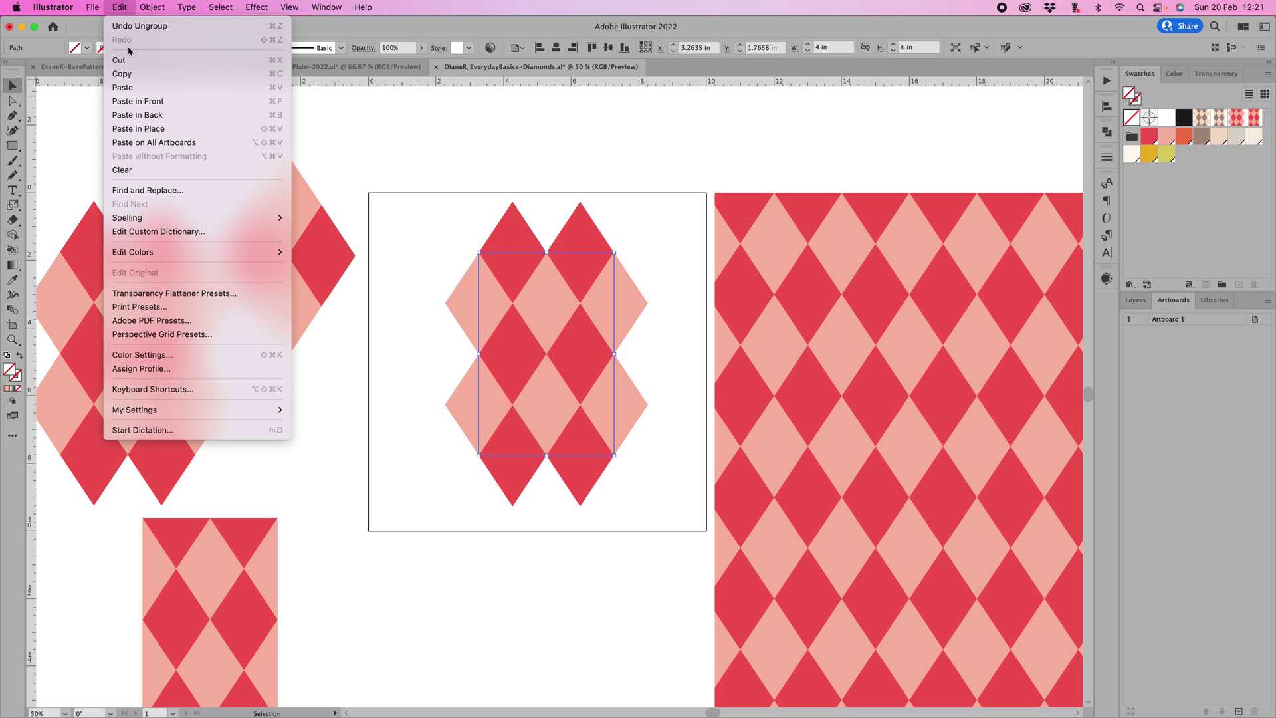
{"action": "left_click", "coordinate": [152, 102]}
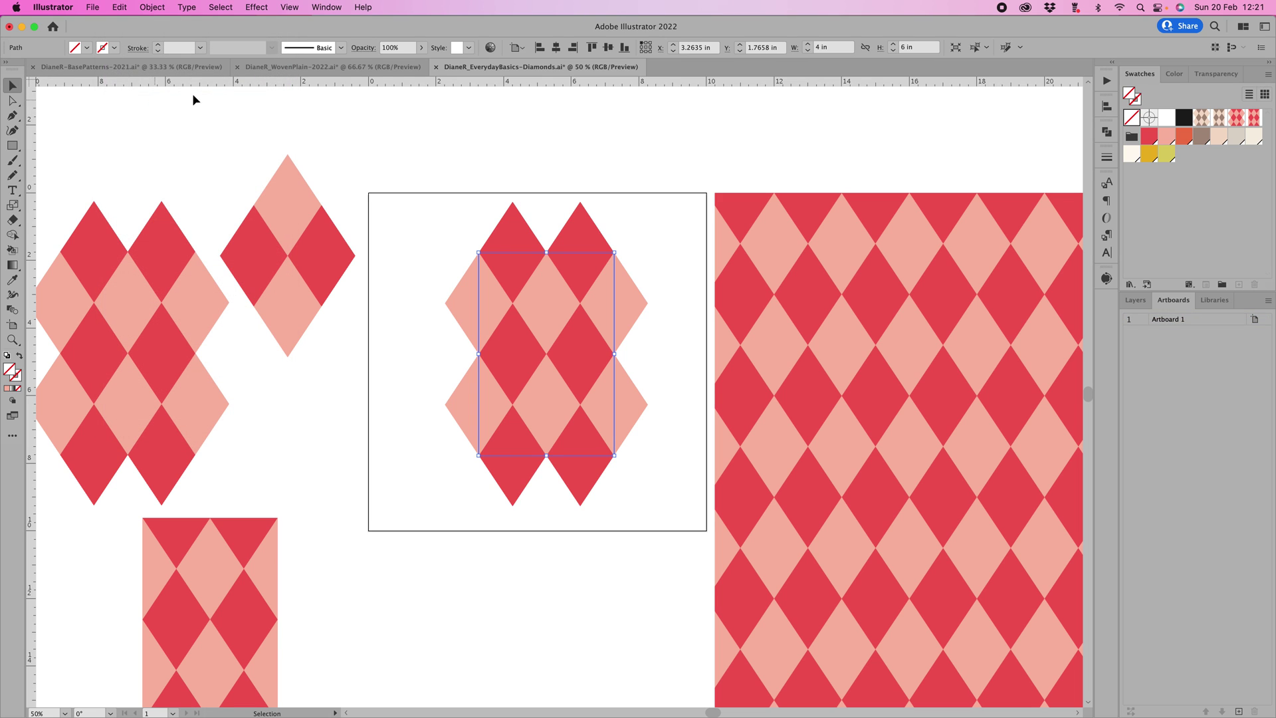
{"action": "left_click", "coordinate": [145, 8]}
{"action": "mouse_move", "coordinate": [173, 40]}
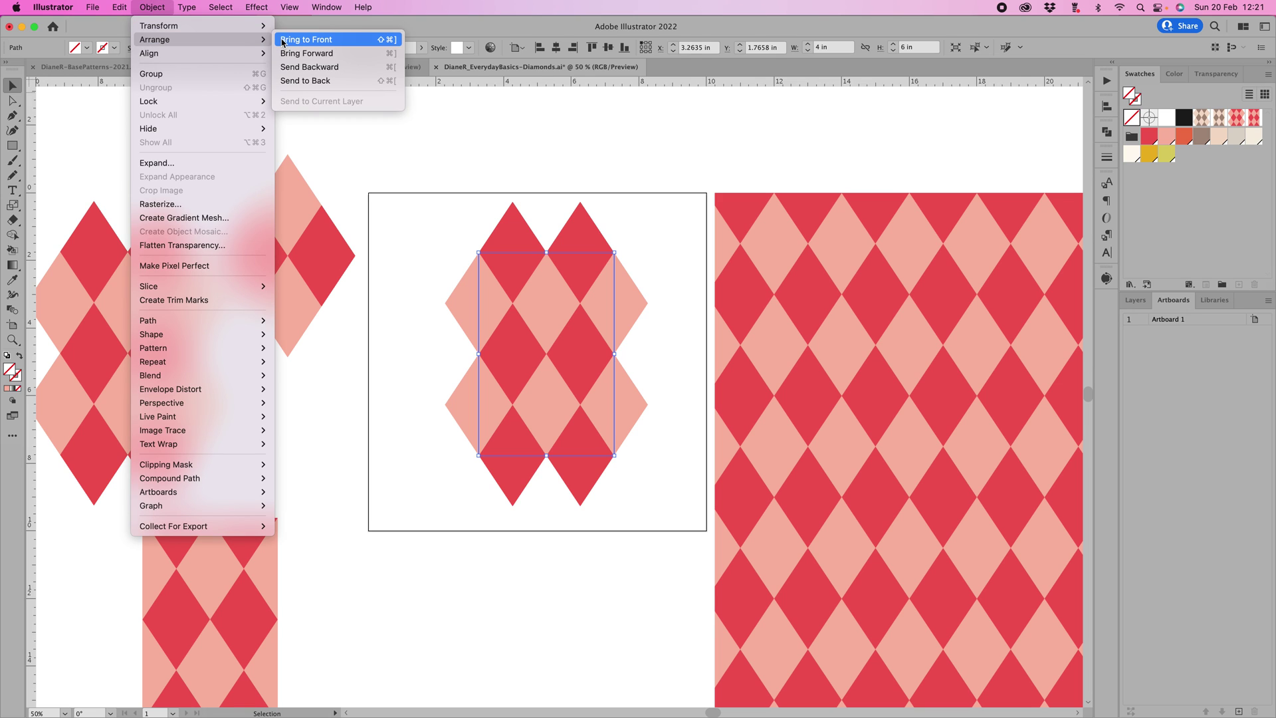
{"action": "left_click", "coordinate": [309, 67]}
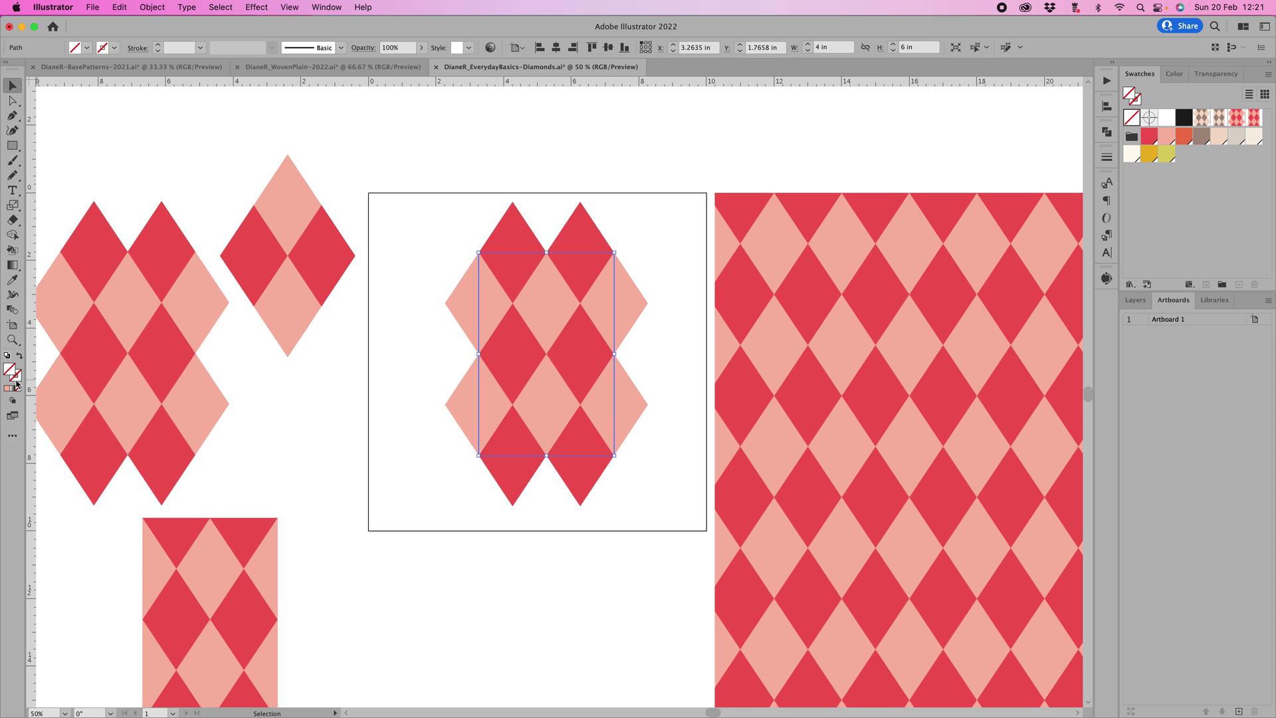
Fill the copied box with brown and select it together with all the tile diamonds
{"action": "left_click", "coordinate": [1200, 137]}
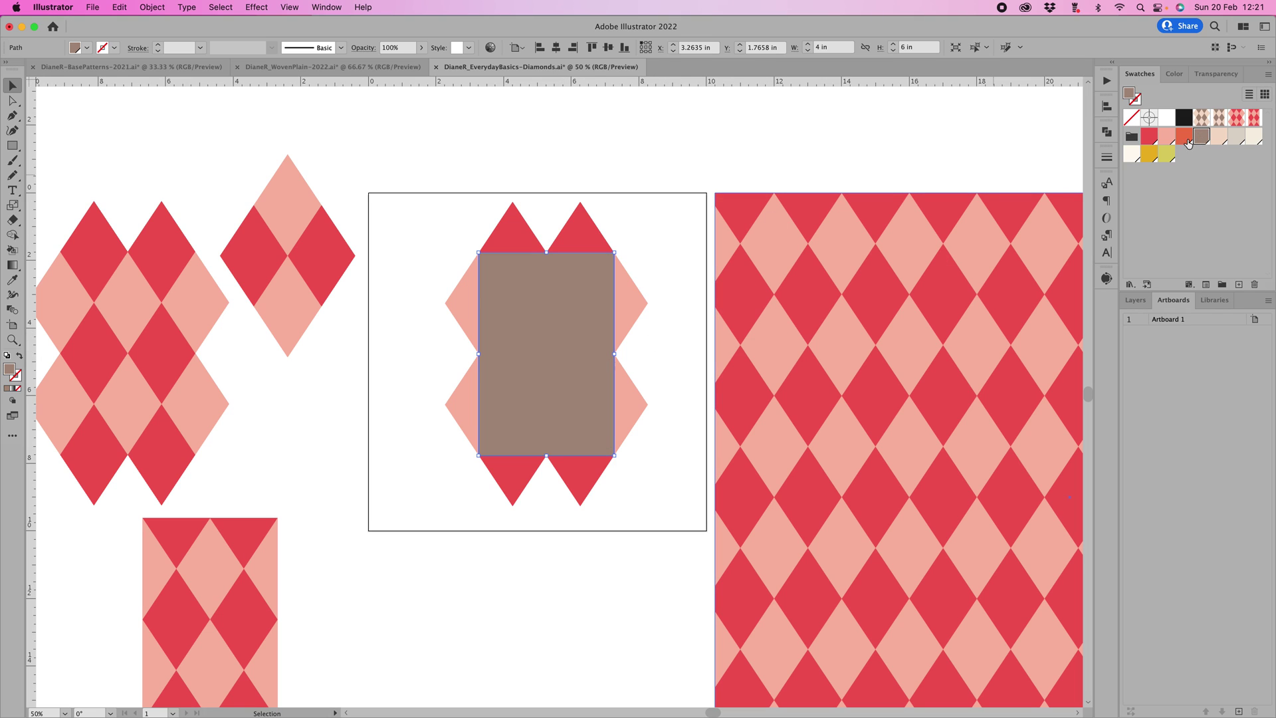
{"action": "left_click", "coordinate": [488, 137]}
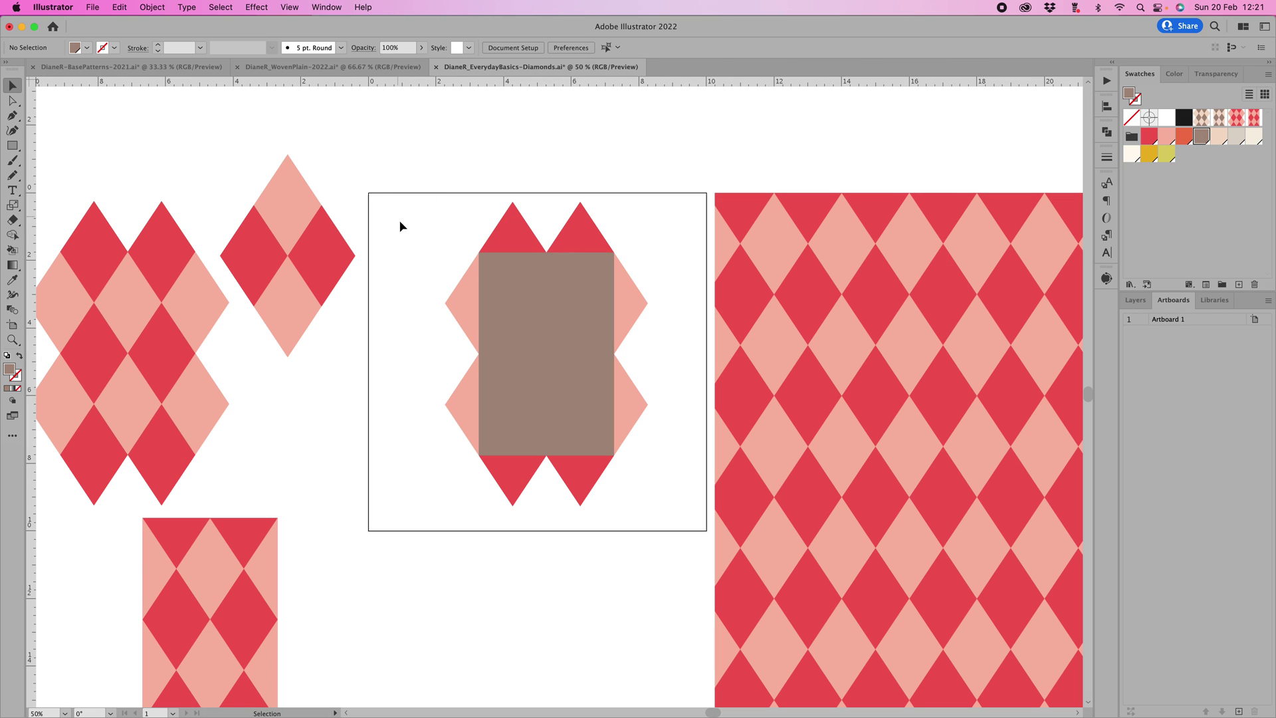
{"action": "left_click_drag", "start_coordinate": [399, 226], "coordinate": [687, 513]}
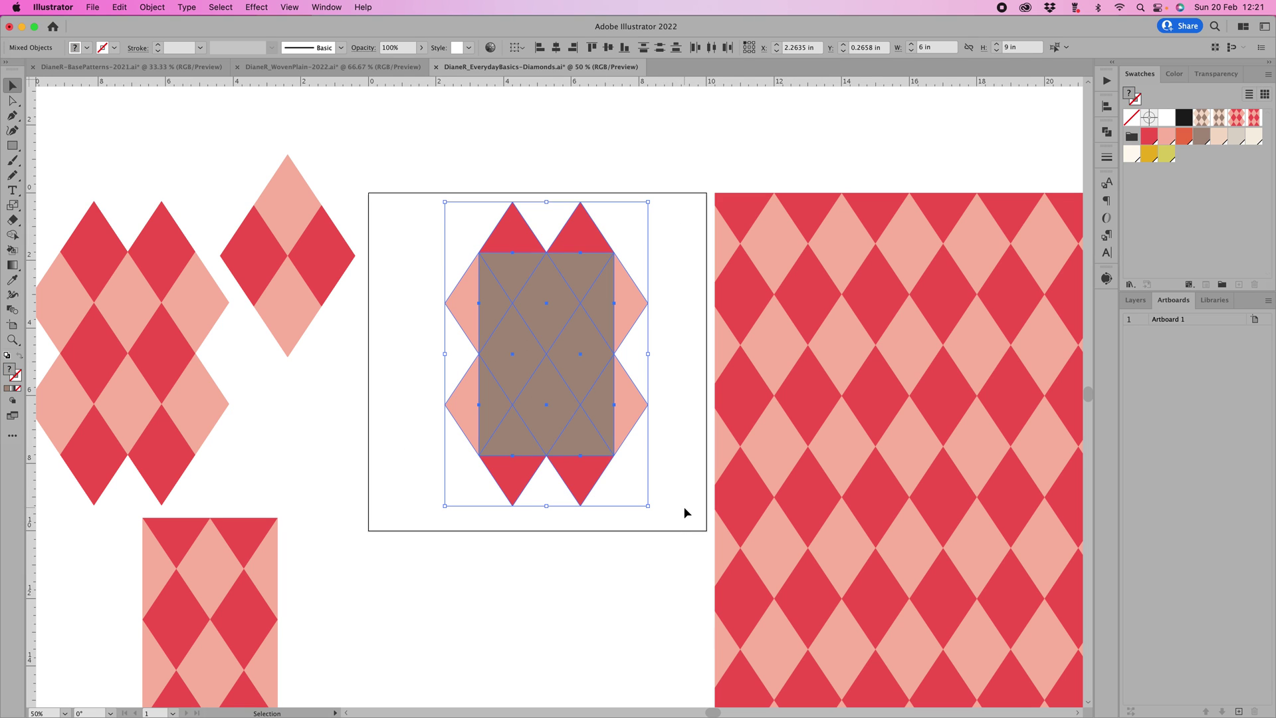
Make a clipping mask from the selection and move the clipped tile toward the artboard's upper left
{"action": "left_click", "coordinate": [154, 8]}
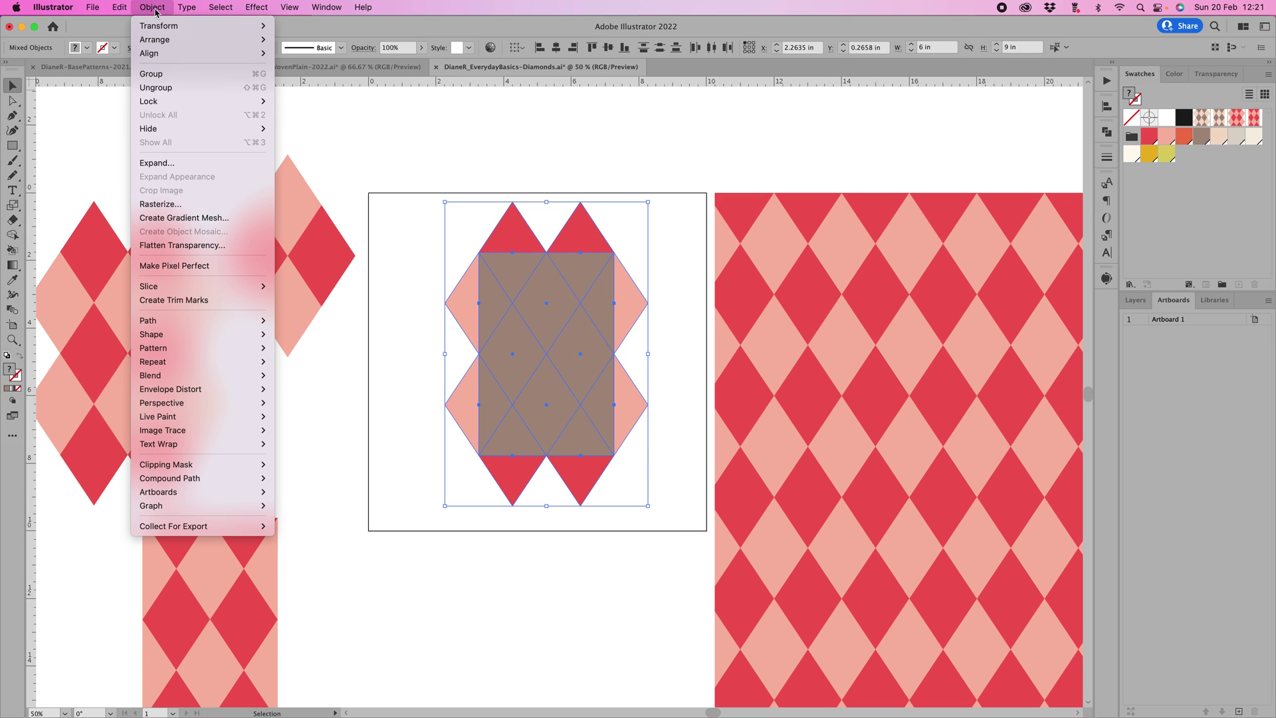
{"action": "mouse_move", "coordinate": [192, 464]}
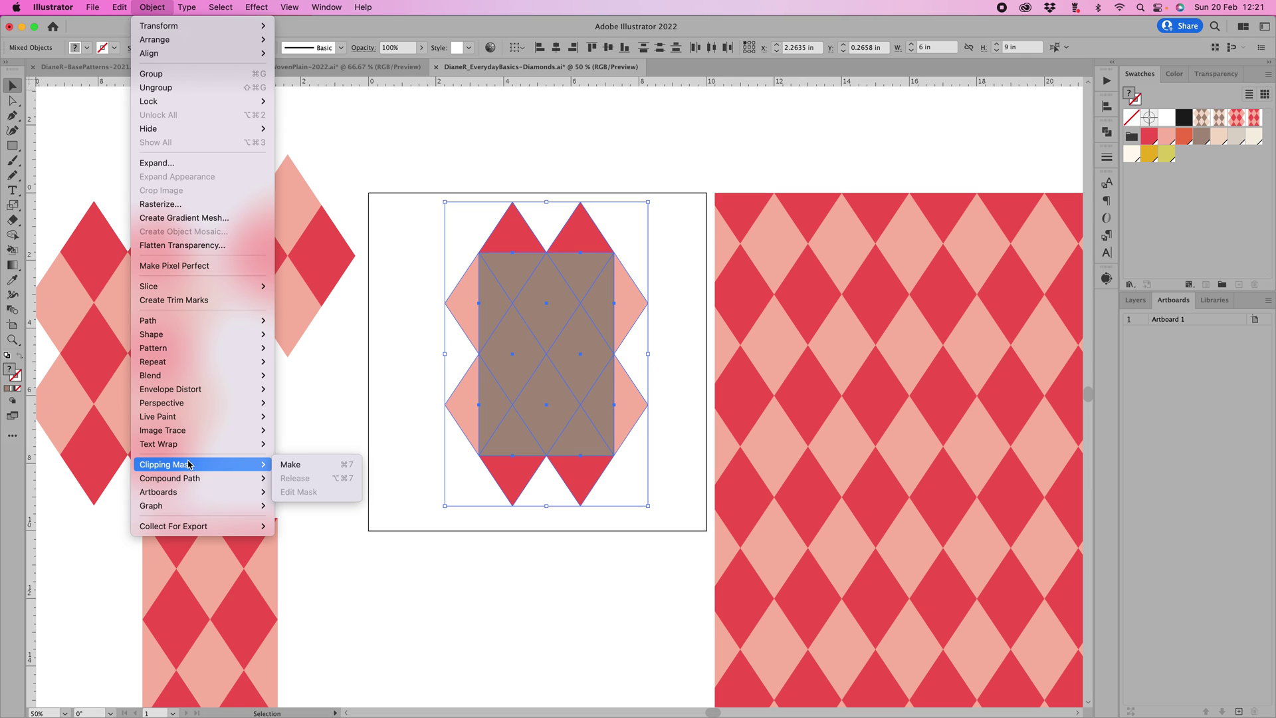
{"action": "left_click", "coordinate": [301, 464]}
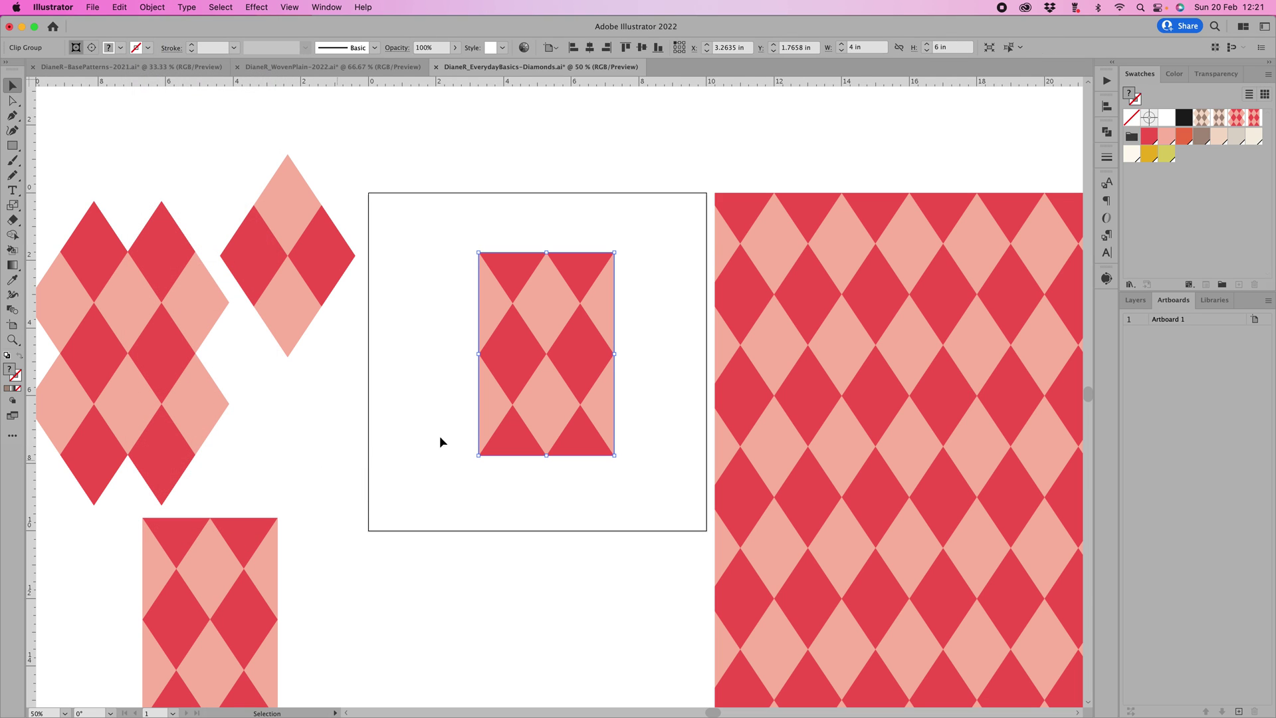
{"action": "left_click_drag", "start_coordinate": [550, 302], "coordinate": [492, 272]}
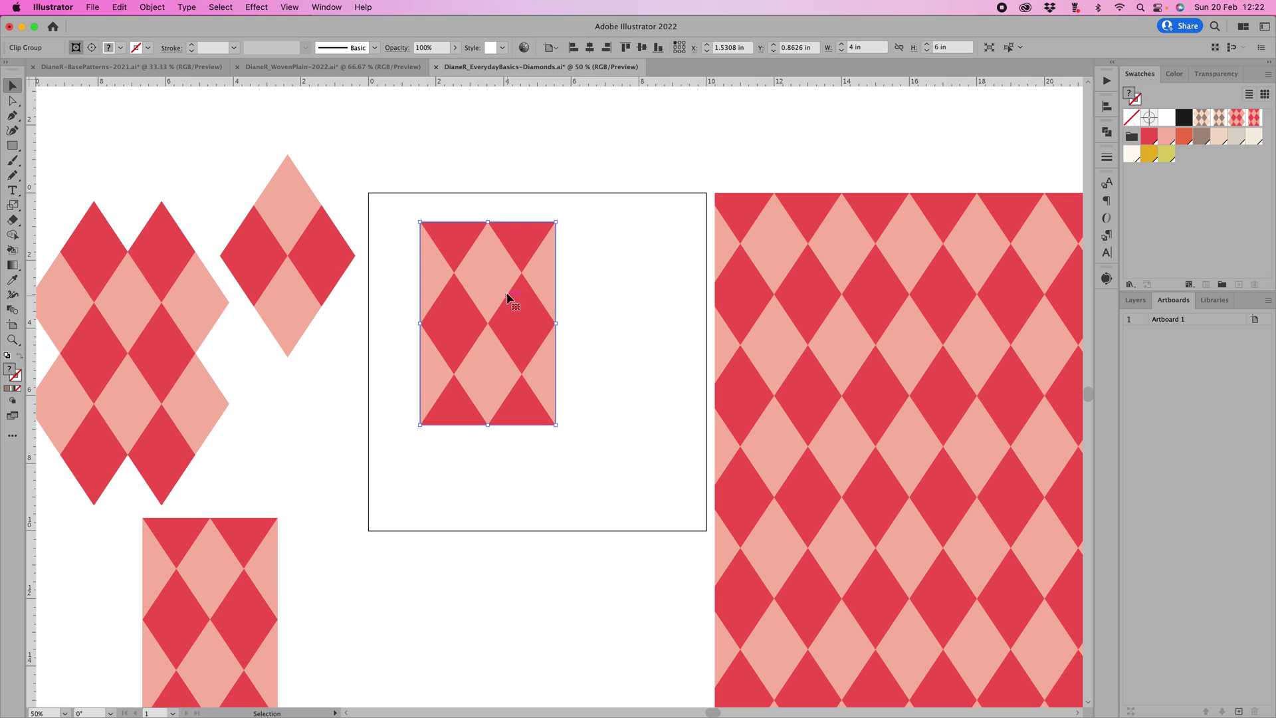
Drop a copy of the clipped tile off the artboard and apply Pathfinder Trim to the original
{"action": "left_click_drag", "start_coordinate": [507, 293], "coordinate": [505, 332]}
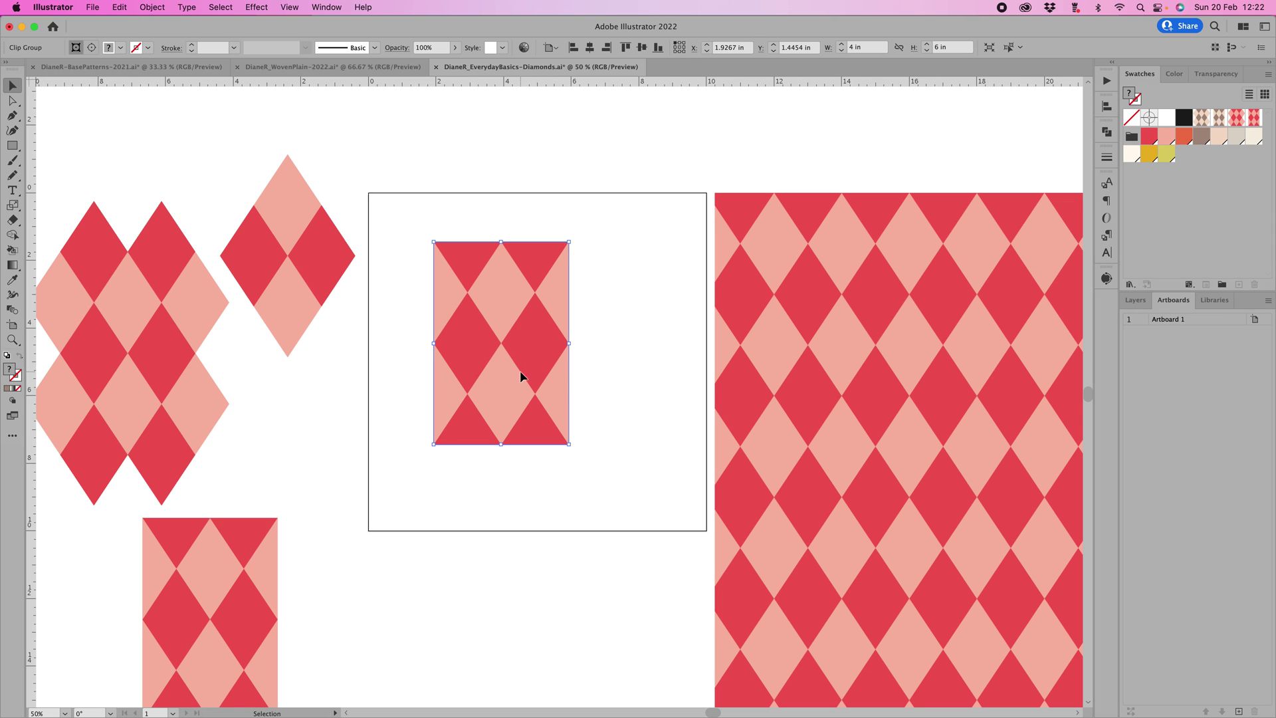
{"action": "left_click_drag", "start_coordinate": [524, 376], "coordinate": [310, 576], "text": "alt"}
{"action": "left_click", "coordinate": [513, 308]}
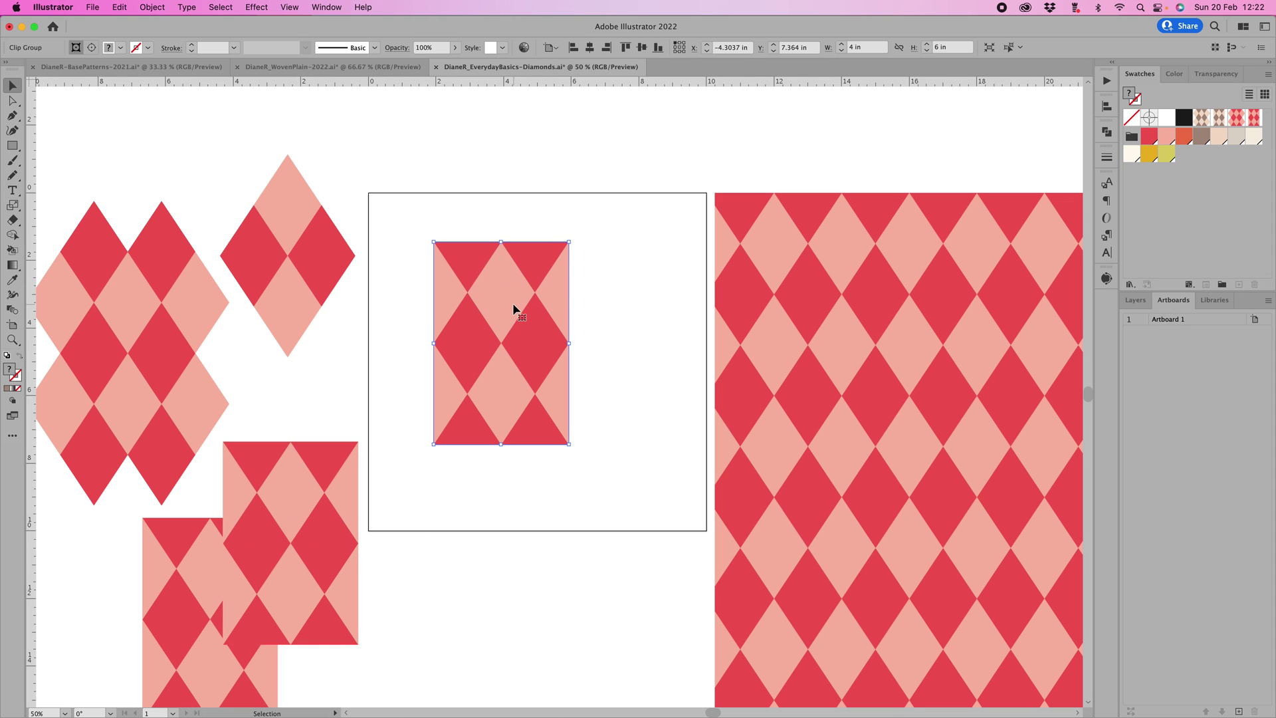
{"action": "left_click", "coordinate": [1110, 134]}
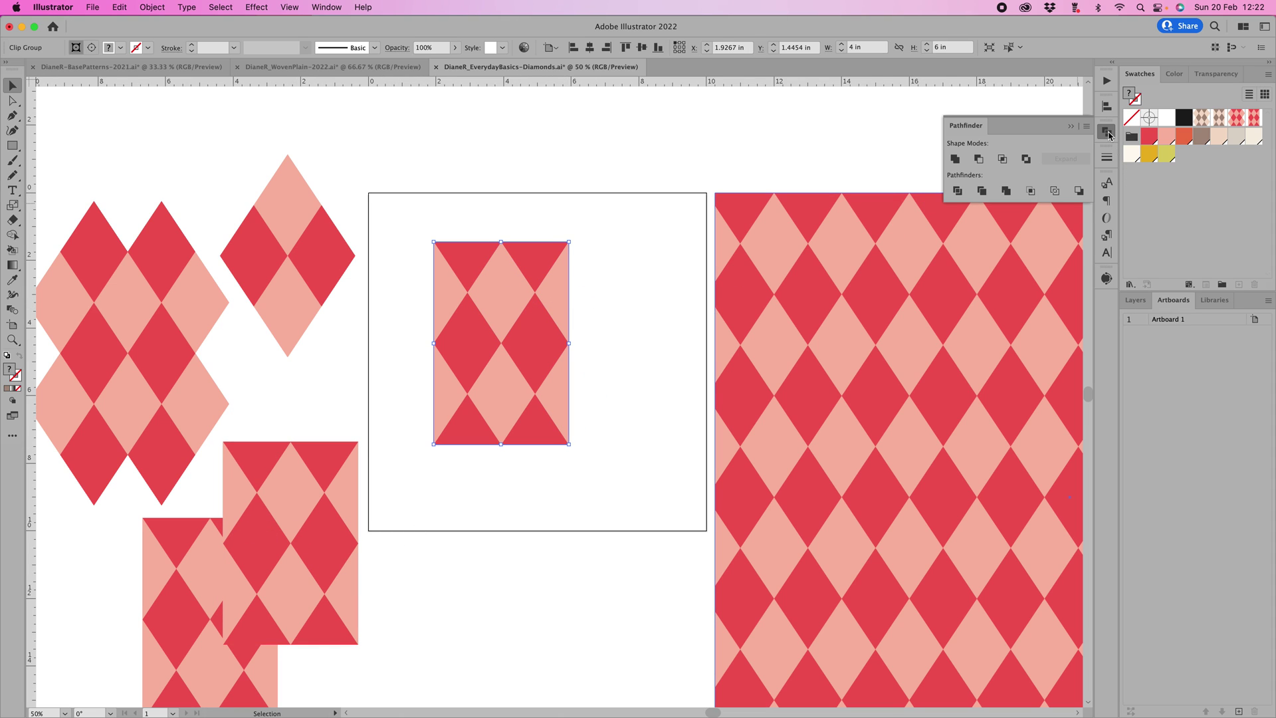
{"action": "left_click", "coordinate": [982, 191]}
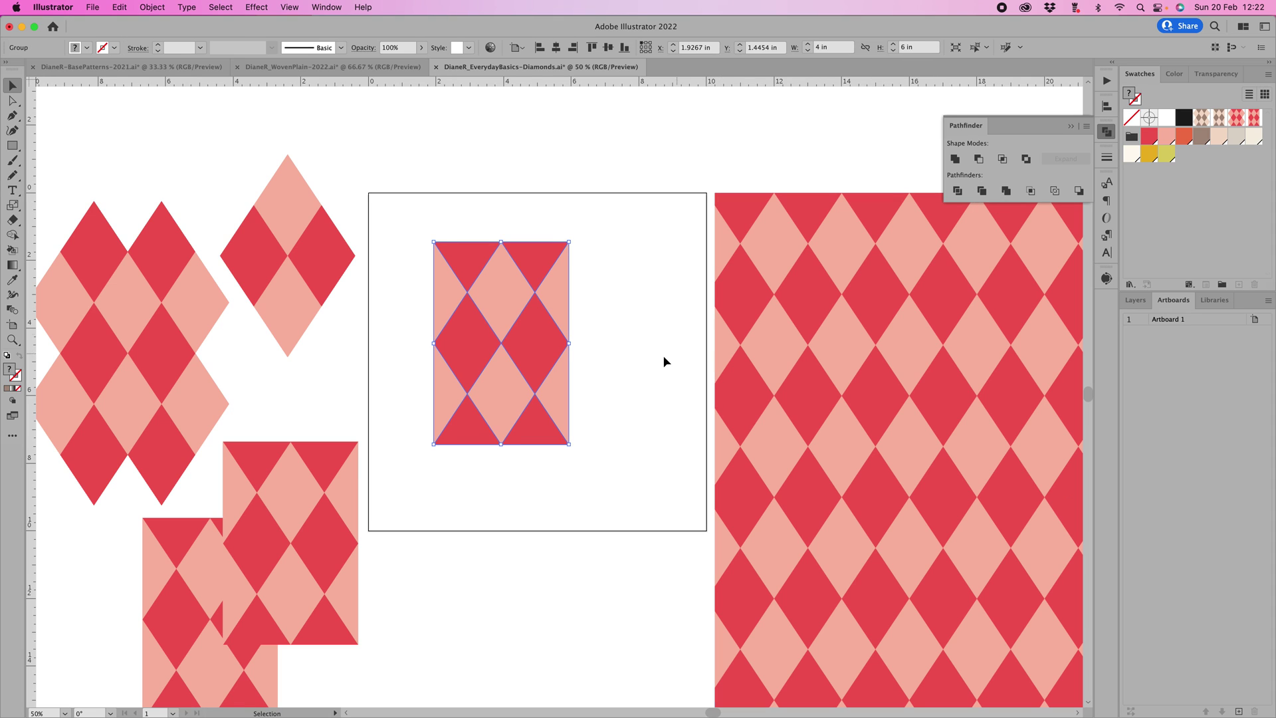
Save the trimmed diamond tile as a new pattern swatch
{"action": "left_click", "coordinate": [644, 316]}
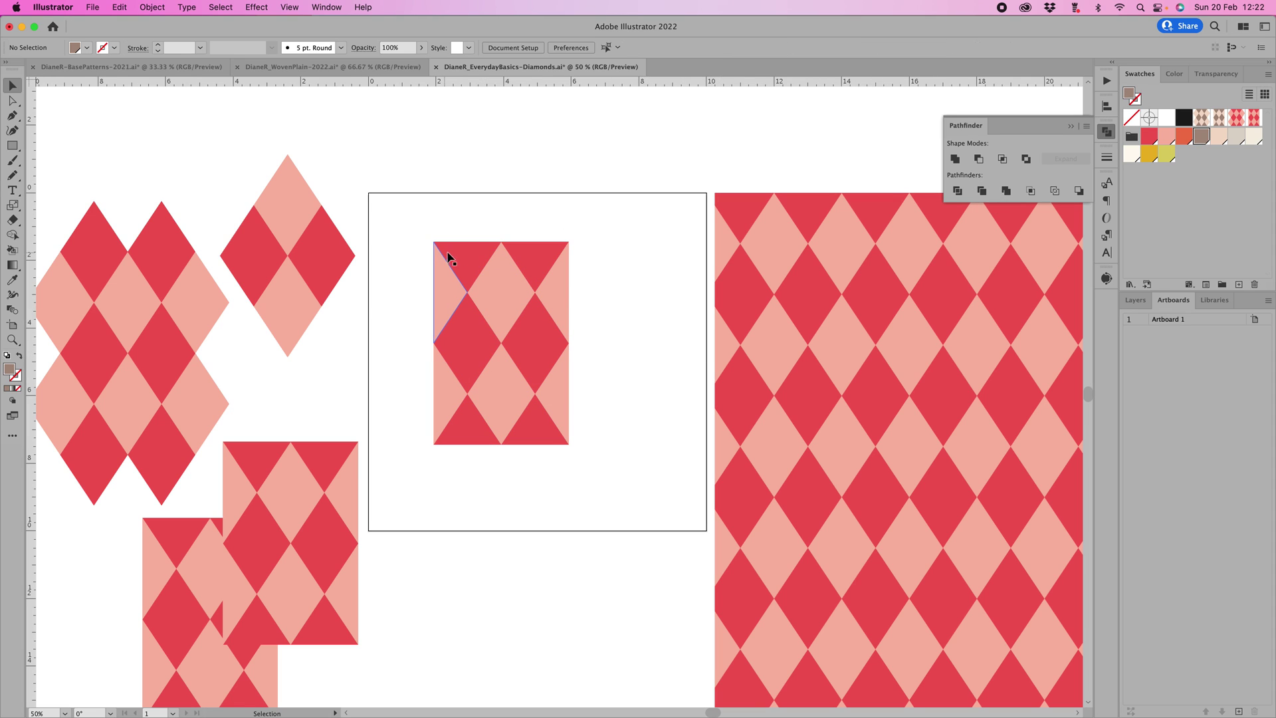
{"action": "left_click", "coordinate": [470, 262]}
{"action": "left_click_drag", "start_coordinate": [501, 361], "coordinate": [1189, 150]}
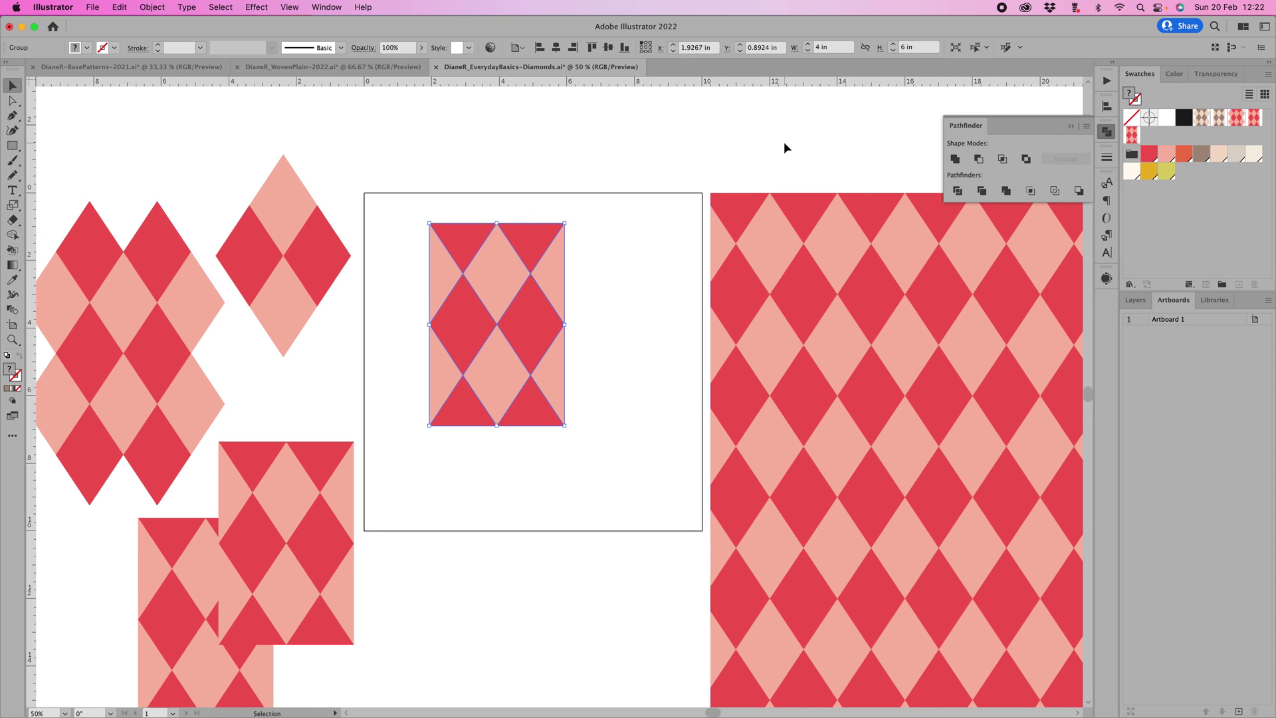
Fill the large rectangle with plain beige, then with the new diamond pattern swatch
{"action": "scroll", "coordinate": [788, 199], "scroll_direction": "right", "scroll_amount": 5}
{"action": "left_click", "coordinate": [792, 236]}
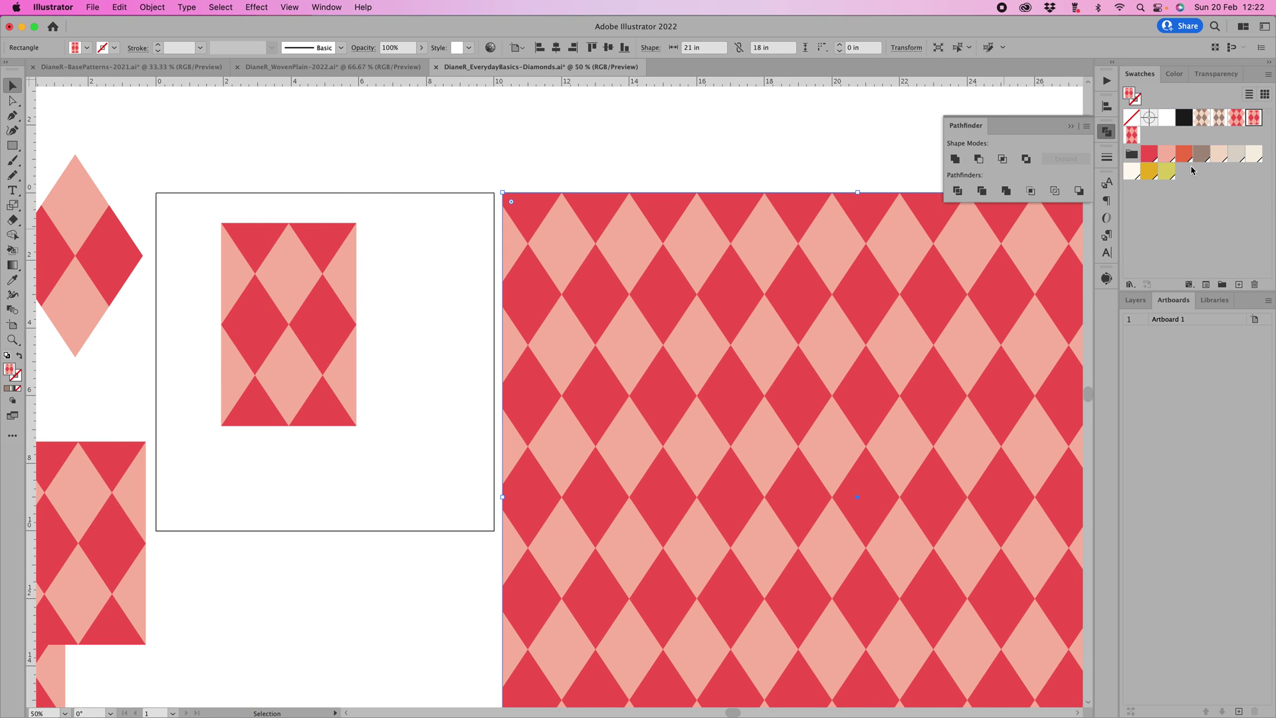
{"action": "left_click", "coordinate": [1218, 157]}
{"action": "scroll", "coordinate": [925, 359], "scroll_direction": "right", "scroll_amount": 5}
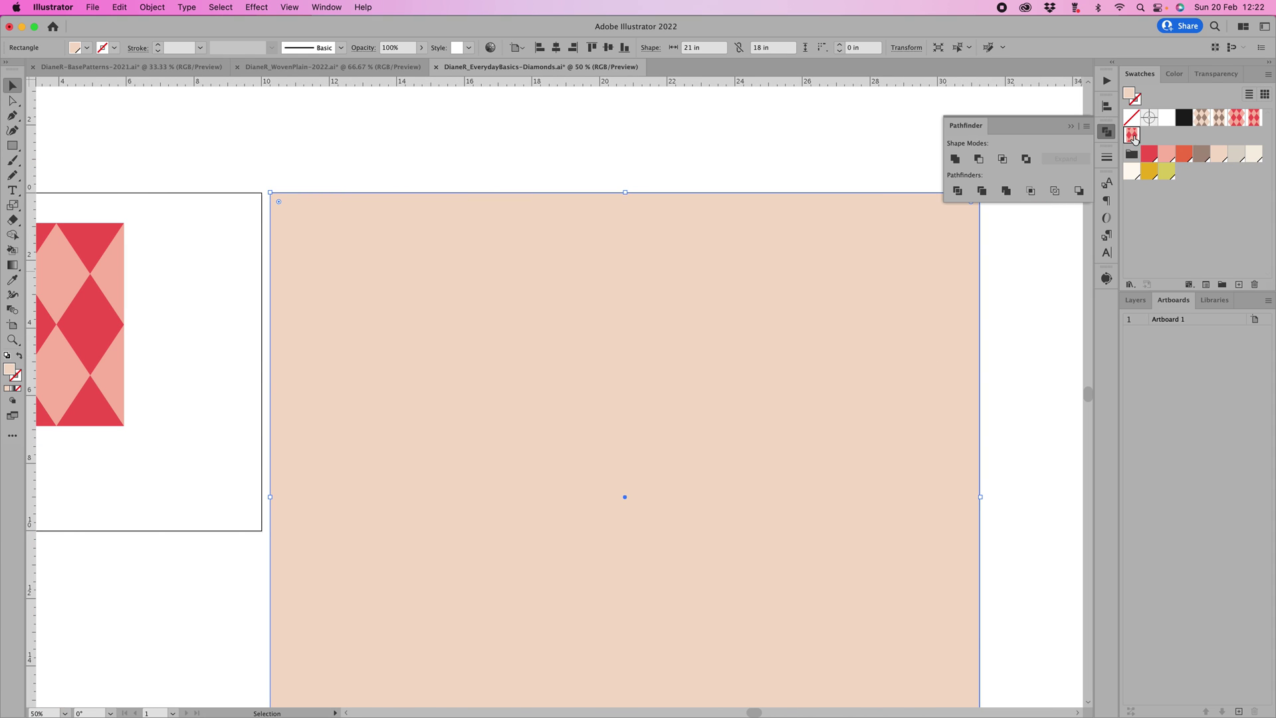
{"action": "left_click", "coordinate": [1132, 134]}
{"action": "left_click", "coordinate": [407, 166]}
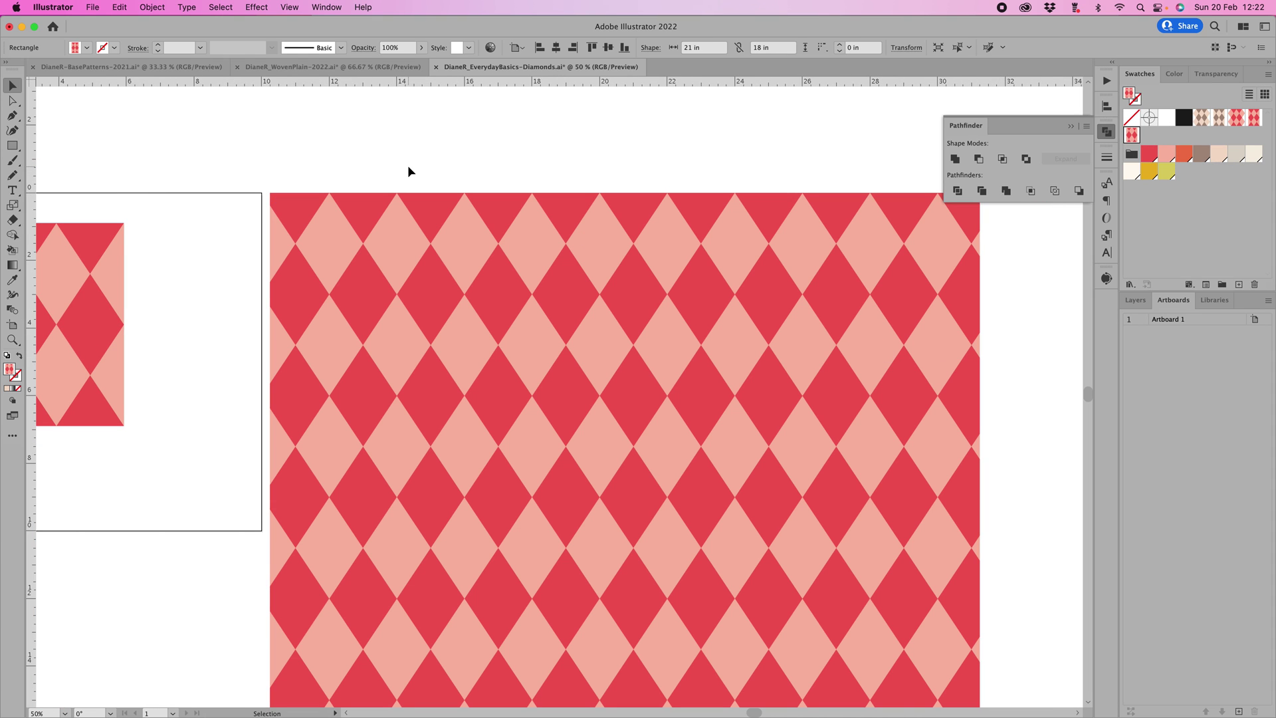
Rearrange the spare pattern tiles left of the artboard, close Pathfinder, and select the artboard tile
{"action": "scroll", "coordinate": [408, 166], "scroll_direction": "left", "scroll_amount": 6}
{"action": "scroll", "coordinate": [408, 172], "scroll_direction": "left", "scroll_amount": 5}
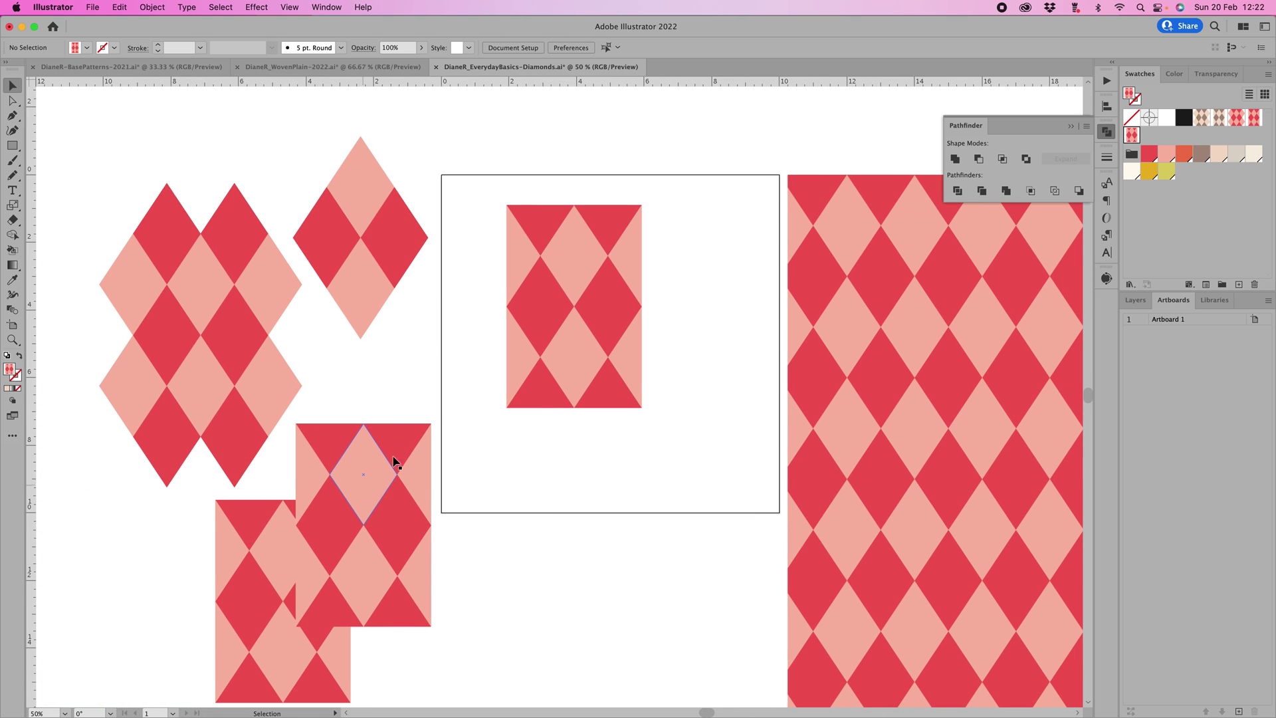
{"action": "left_click_drag", "start_coordinate": [396, 461], "coordinate": [429, 407]}
{"action": "left_click_drag", "start_coordinate": [313, 527], "coordinate": [266, 519]}
{"action": "left_click_drag", "start_coordinate": [396, 427], "coordinate": [362, 419]}
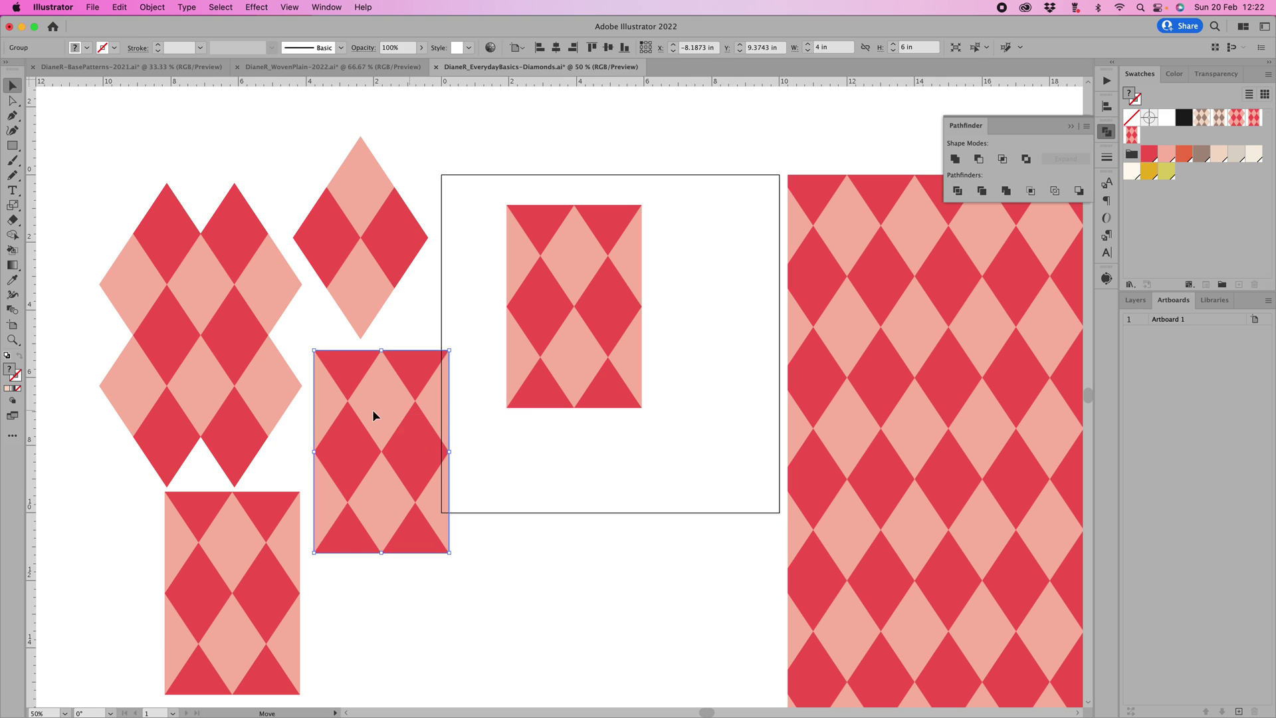
{"action": "left_click_drag", "start_coordinate": [589, 286], "coordinate": [550, 269]}
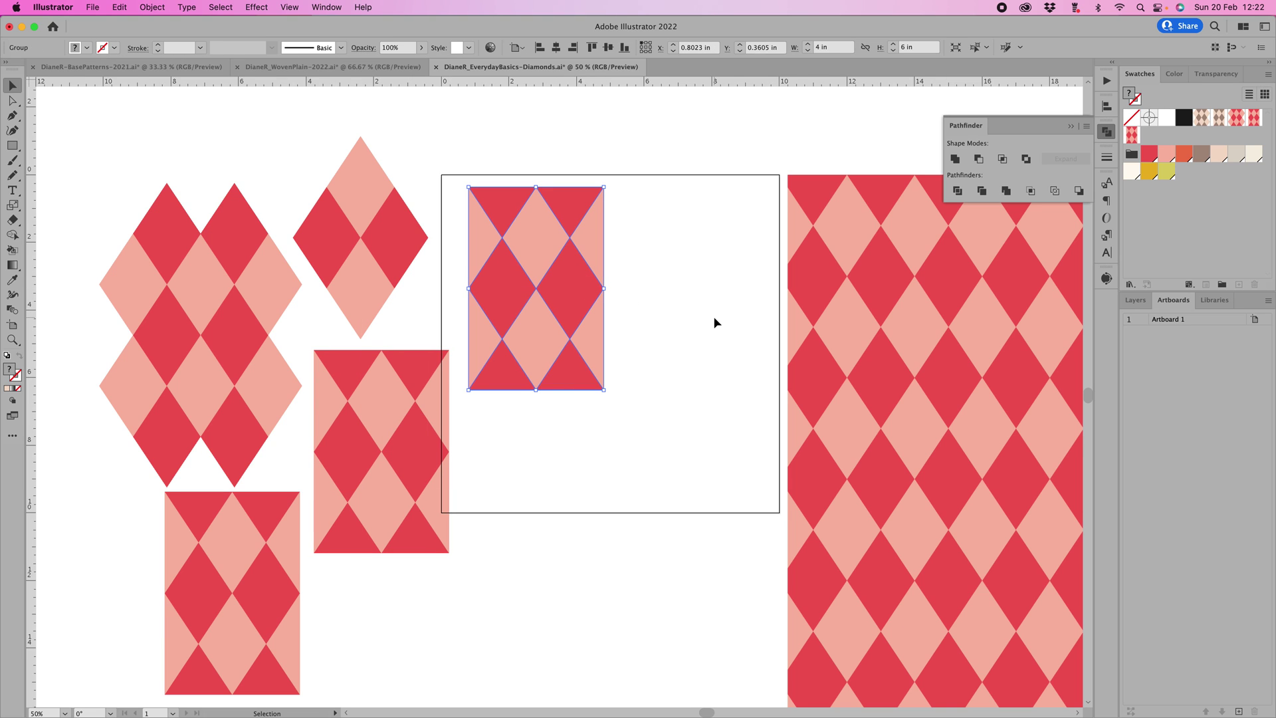
{"action": "scroll", "coordinate": [713, 322], "scroll_direction": "right", "scroll_amount": 3}
{"action": "scroll", "coordinate": [715, 322], "scroll_direction": "right", "scroll_amount": 2}
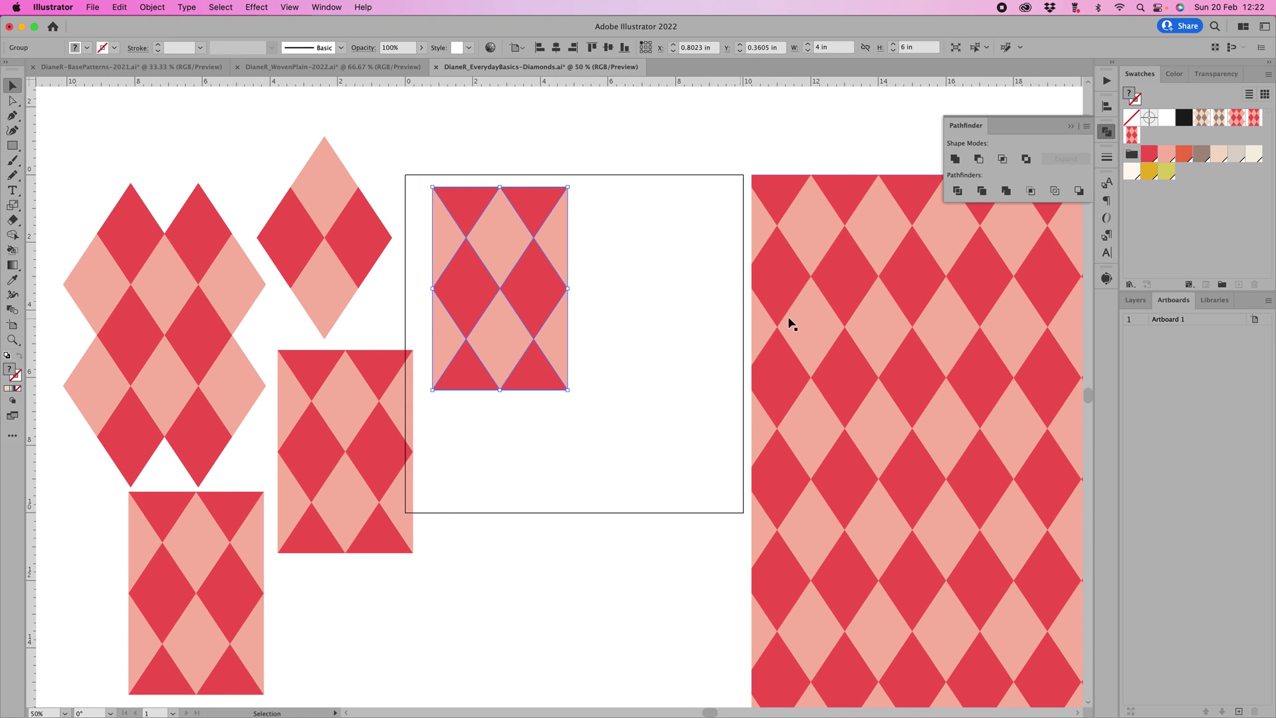
{"action": "left_click", "coordinate": [1070, 128]}
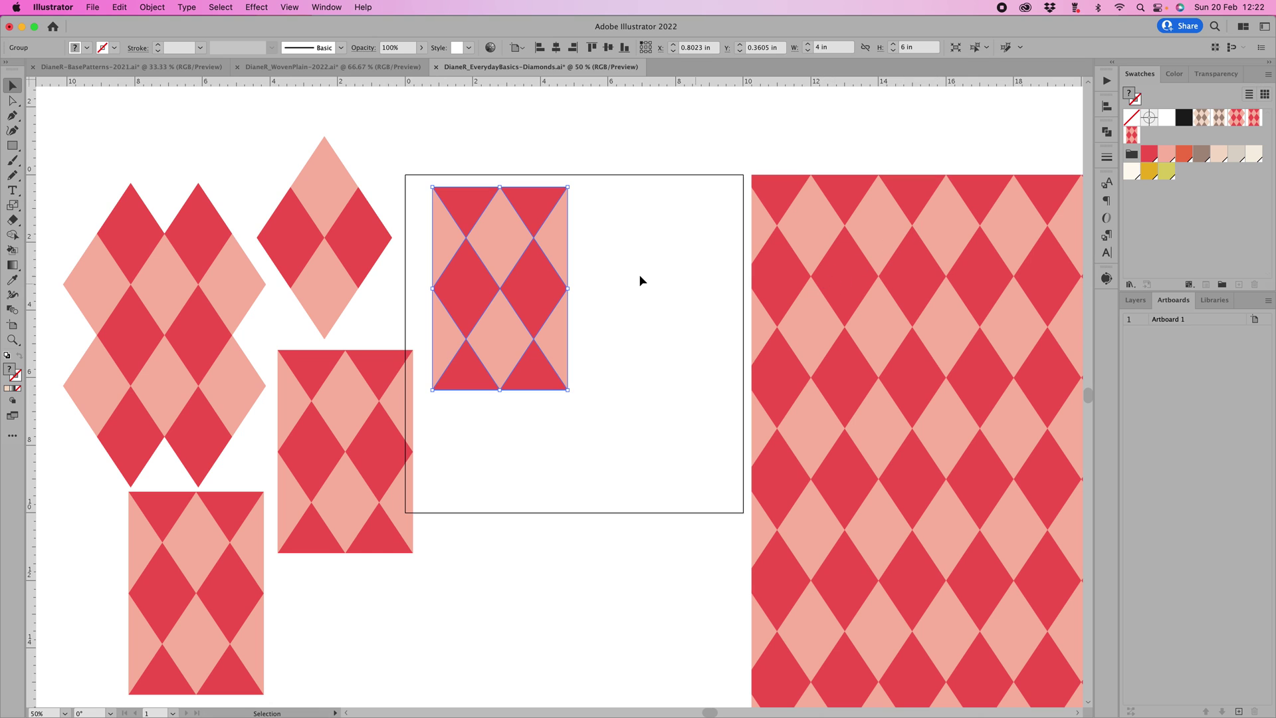
{"action": "left_click_drag", "start_coordinate": [334, 435], "coordinate": [310, 428]}
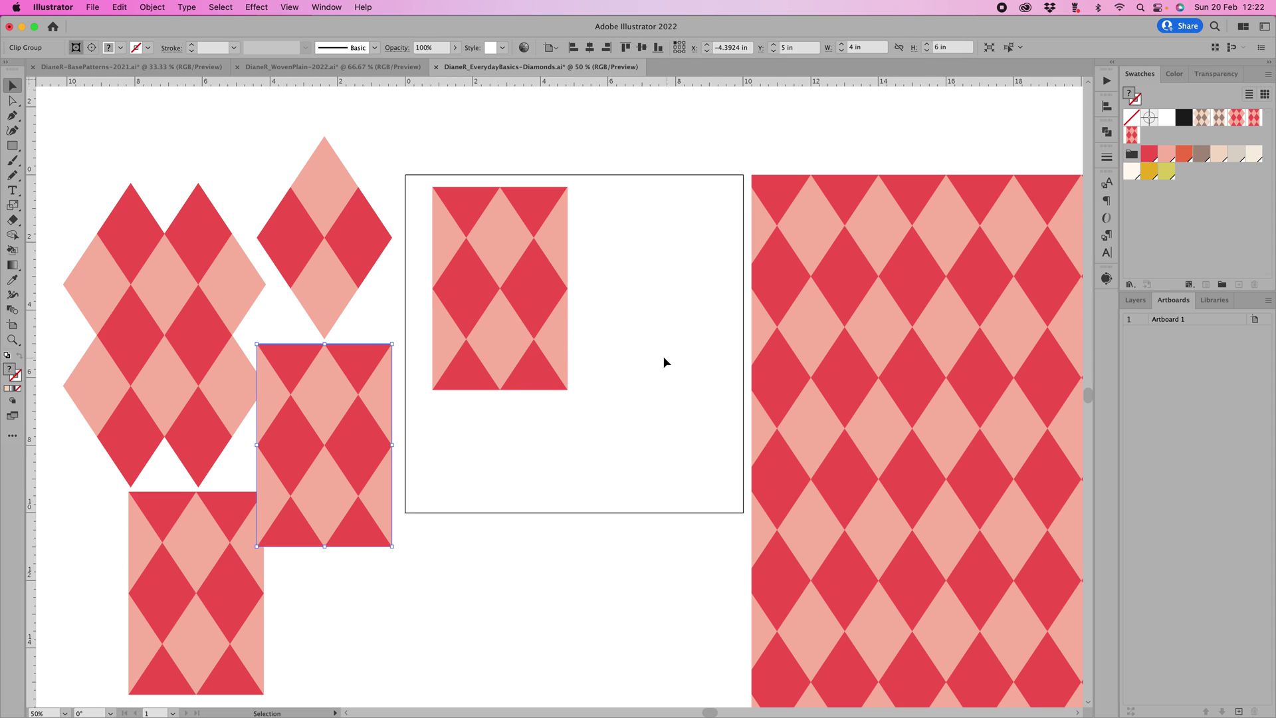
{"action": "left_click", "coordinate": [478, 276]}
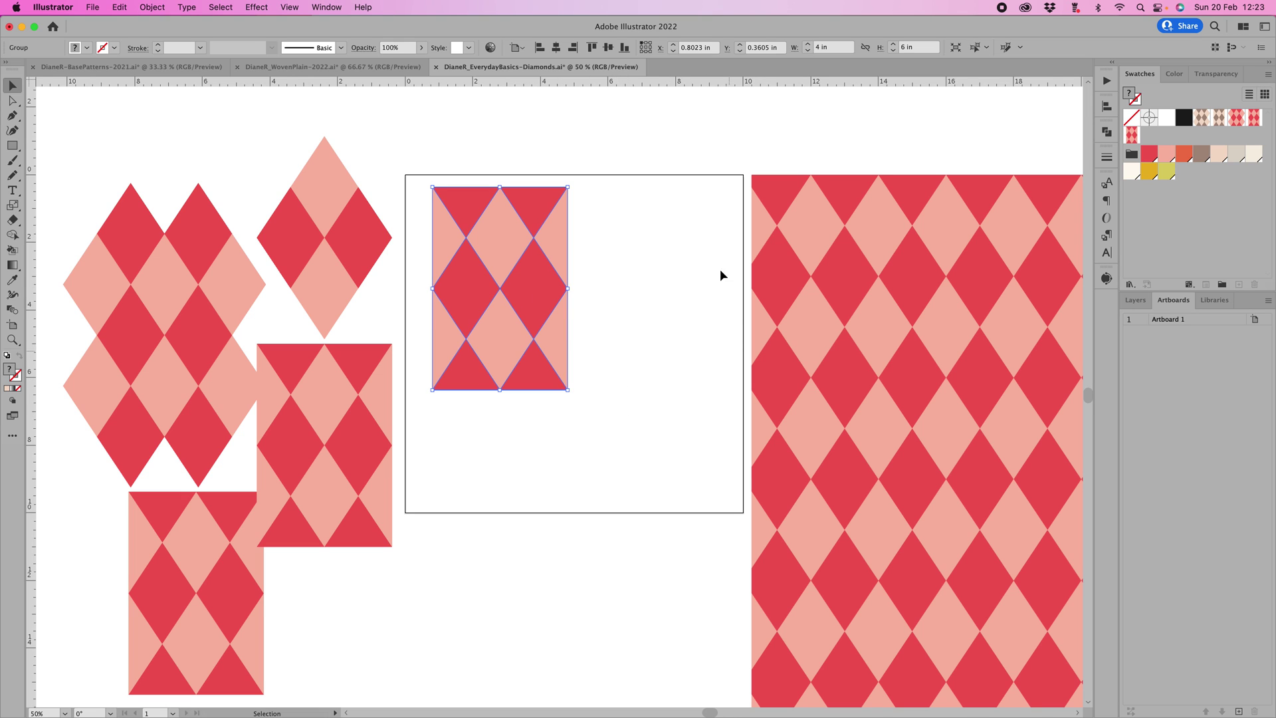
Open Recolor Artwork on the diamond tile and apply Color Group 1
{"action": "scroll", "coordinate": [628, 259], "scroll_direction": "right", "scroll_amount": 5}
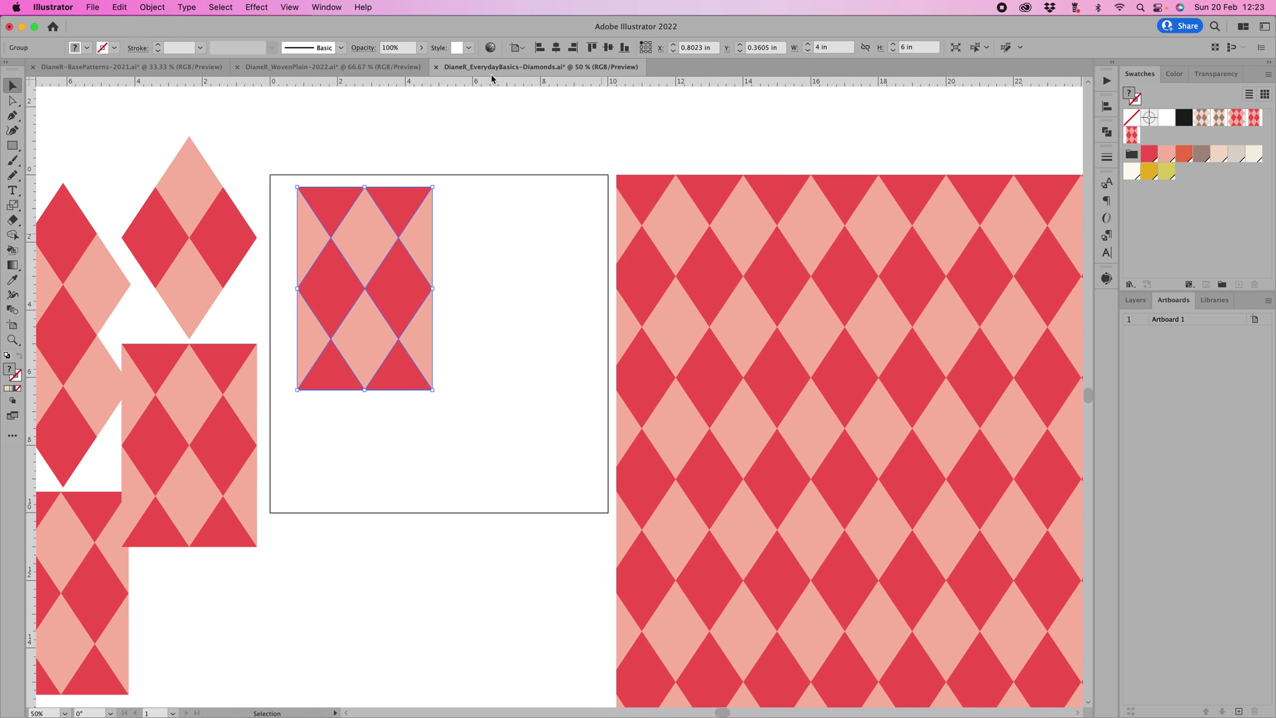
{"action": "left_click", "coordinate": [490, 47]}
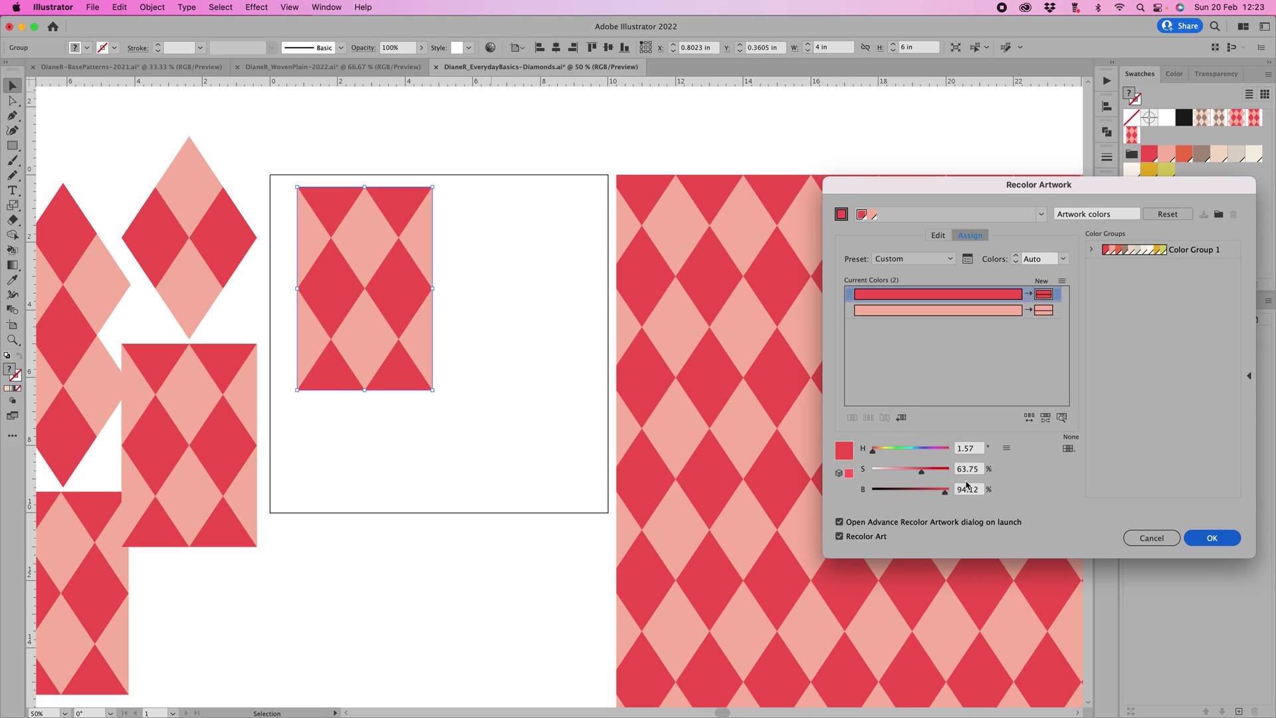
{"action": "left_click", "coordinate": [1186, 256]}
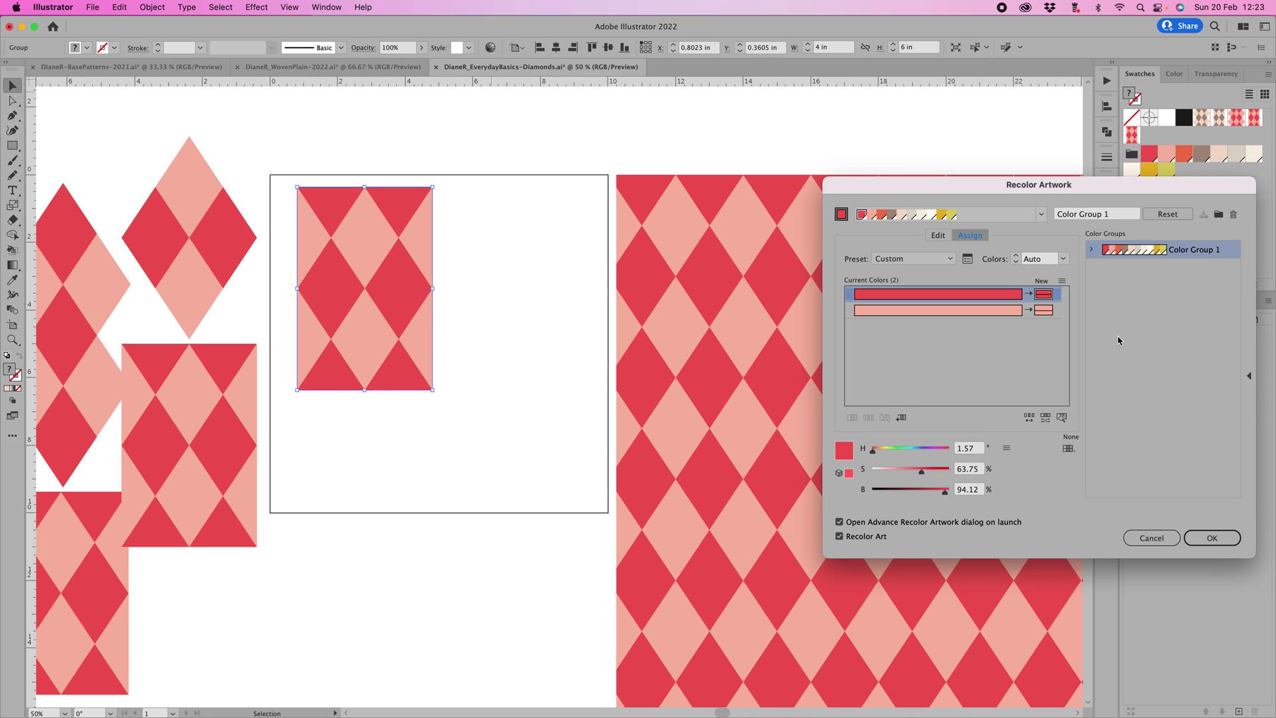
{"action": "left_click", "coordinate": [1030, 419]}
Randomize the colour order until brown and beige, accept it, and decline saving the colour group
{"action": "left_click", "coordinate": [1030, 418]}
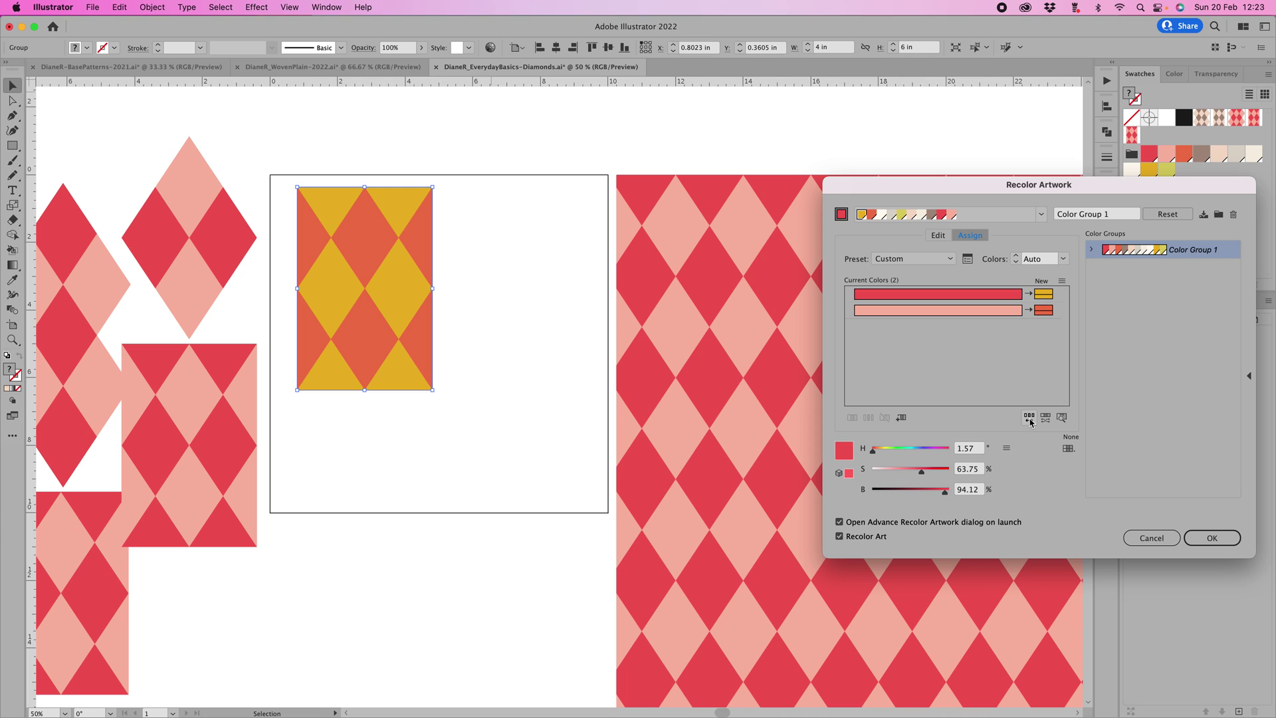
{"action": "left_click", "coordinate": [1031, 418]}
{"action": "left_click", "coordinate": [1030, 419]}
{"action": "left_click", "coordinate": [1030, 419]}
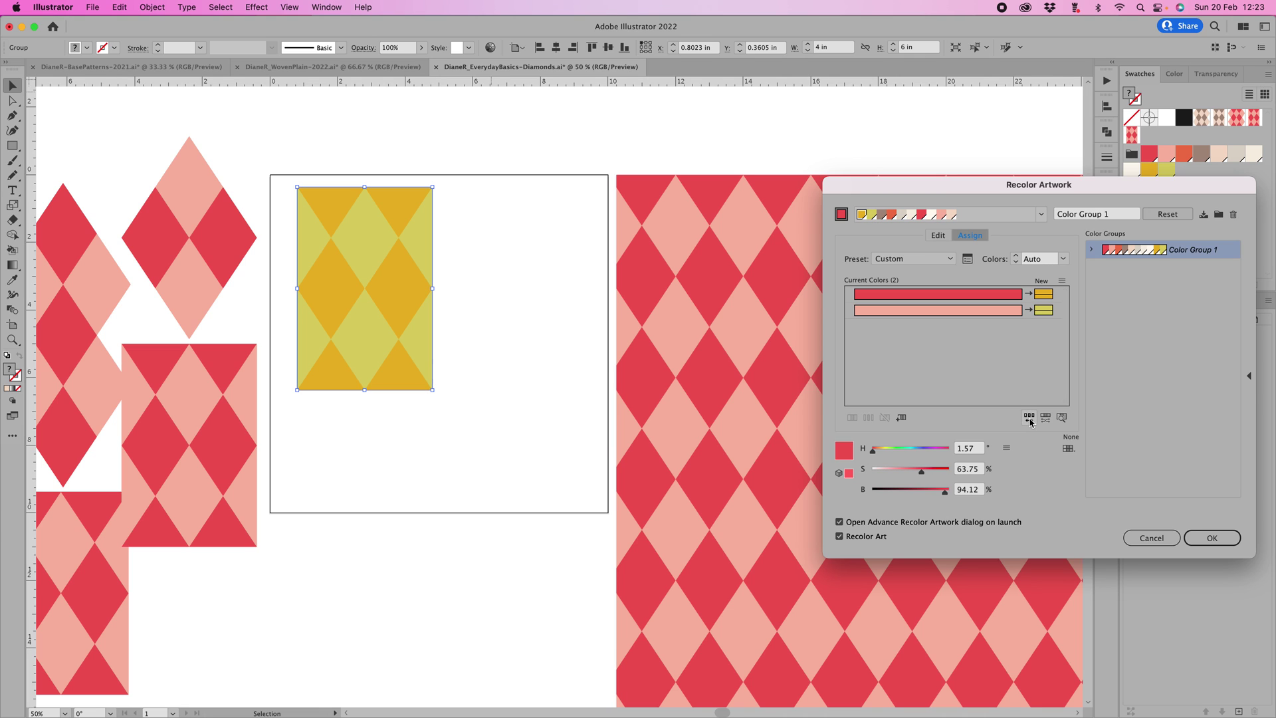
{"action": "left_click", "coordinate": [1030, 418]}
{"action": "left_click", "coordinate": [1030, 418]}
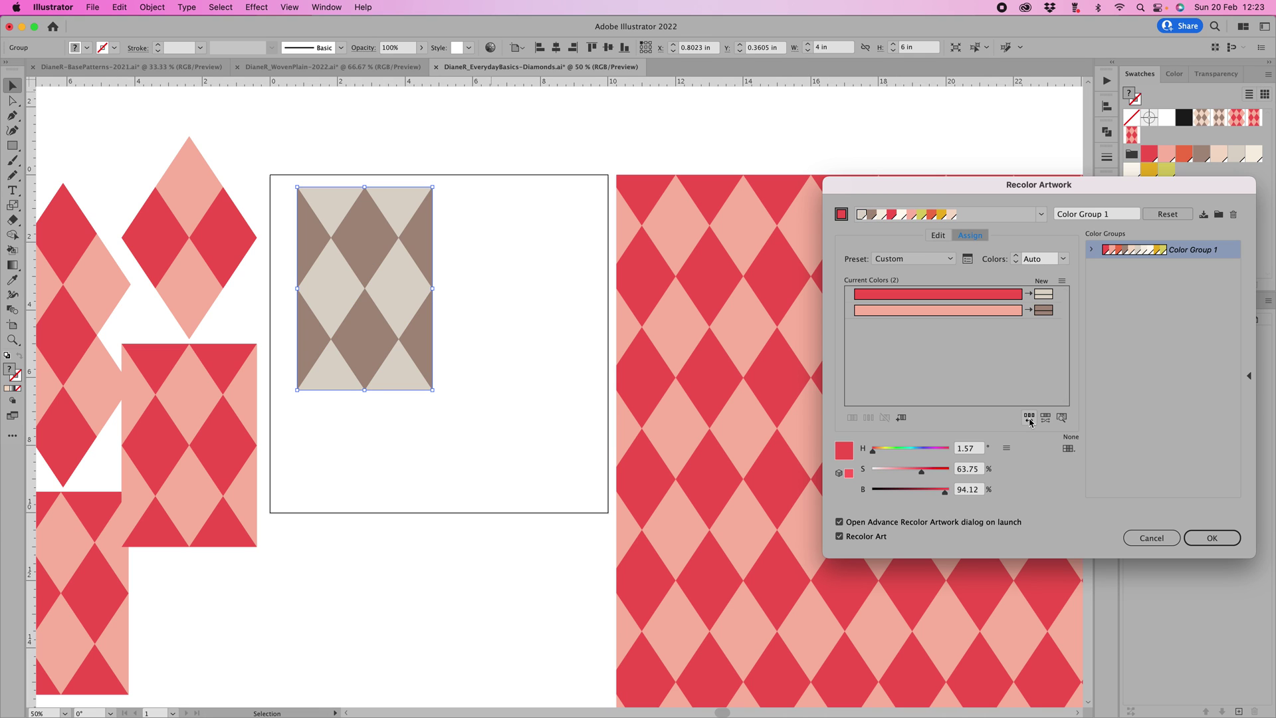
{"action": "left_click", "coordinate": [1211, 537]}
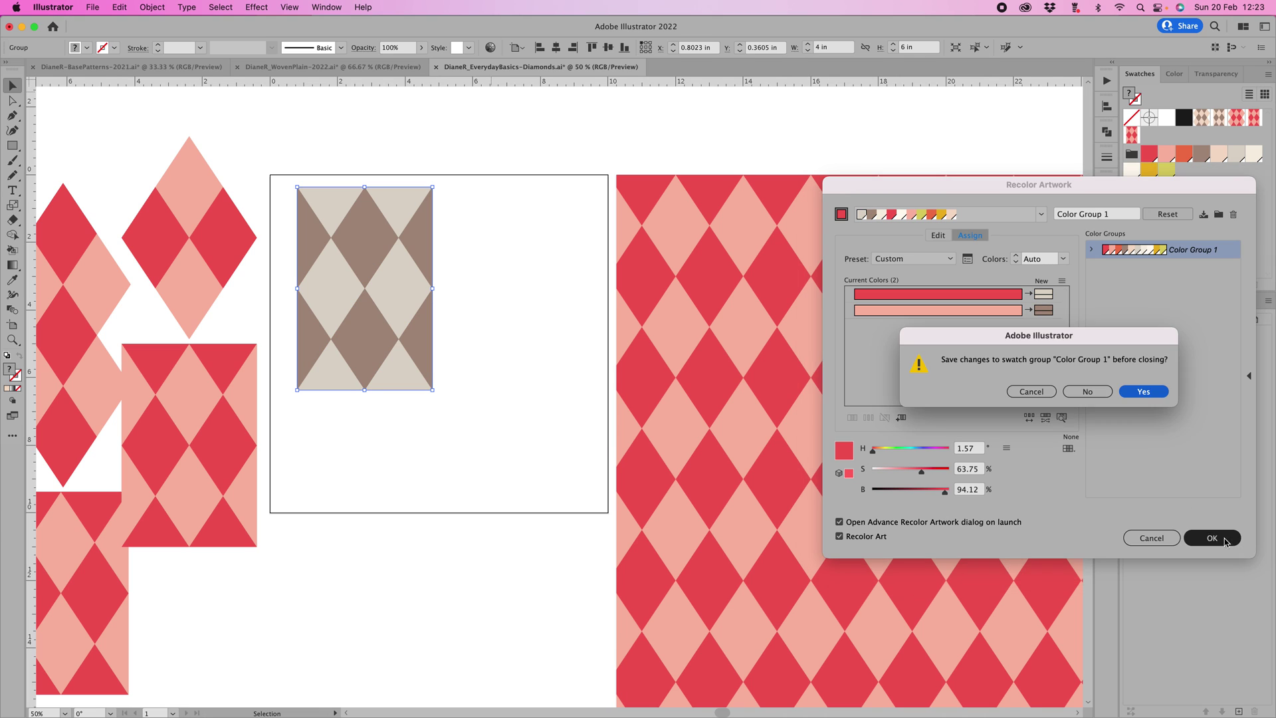
{"action": "left_click", "coordinate": [1087, 392]}
{"action": "left_click", "coordinate": [476, 243]}
{"action": "scroll", "coordinate": [476, 244], "scroll_direction": "left", "scroll_amount": 3}
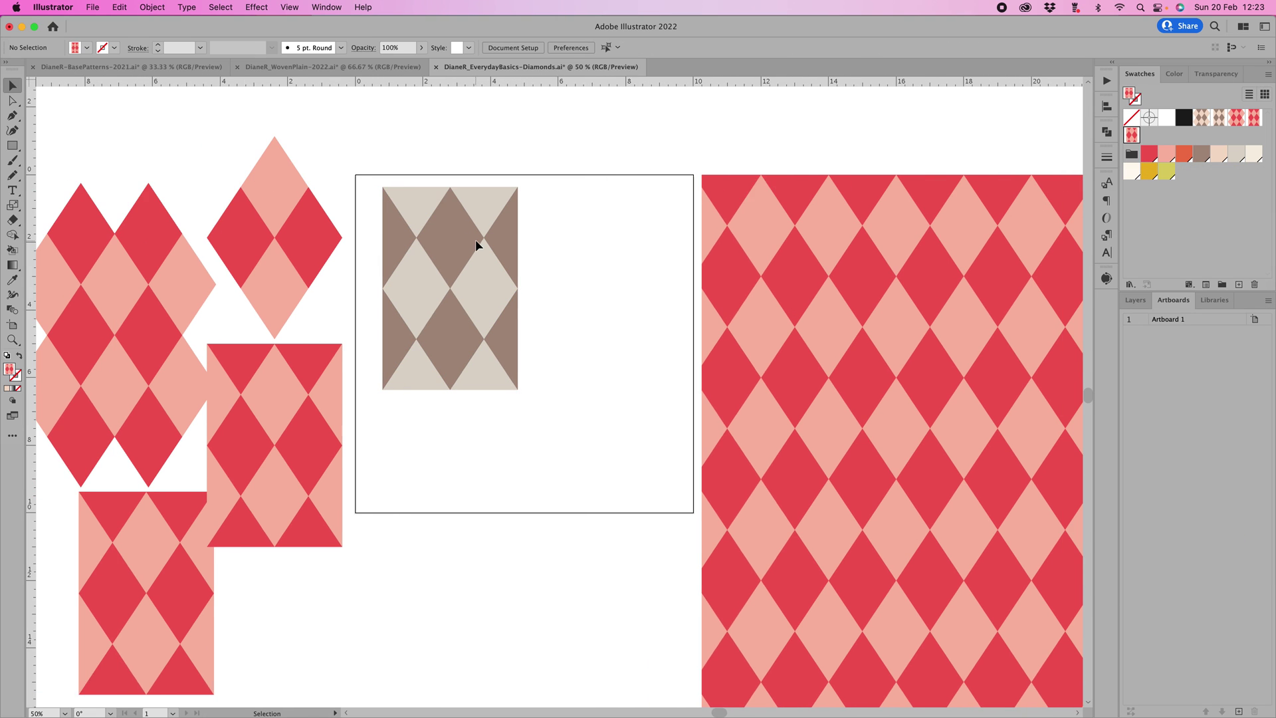
{"action": "scroll", "coordinate": [475, 244], "scroll_direction": "left", "scroll_amount": 4}
{"action": "scroll", "coordinate": [476, 244], "scroll_direction": "up", "scroll_amount": 2}
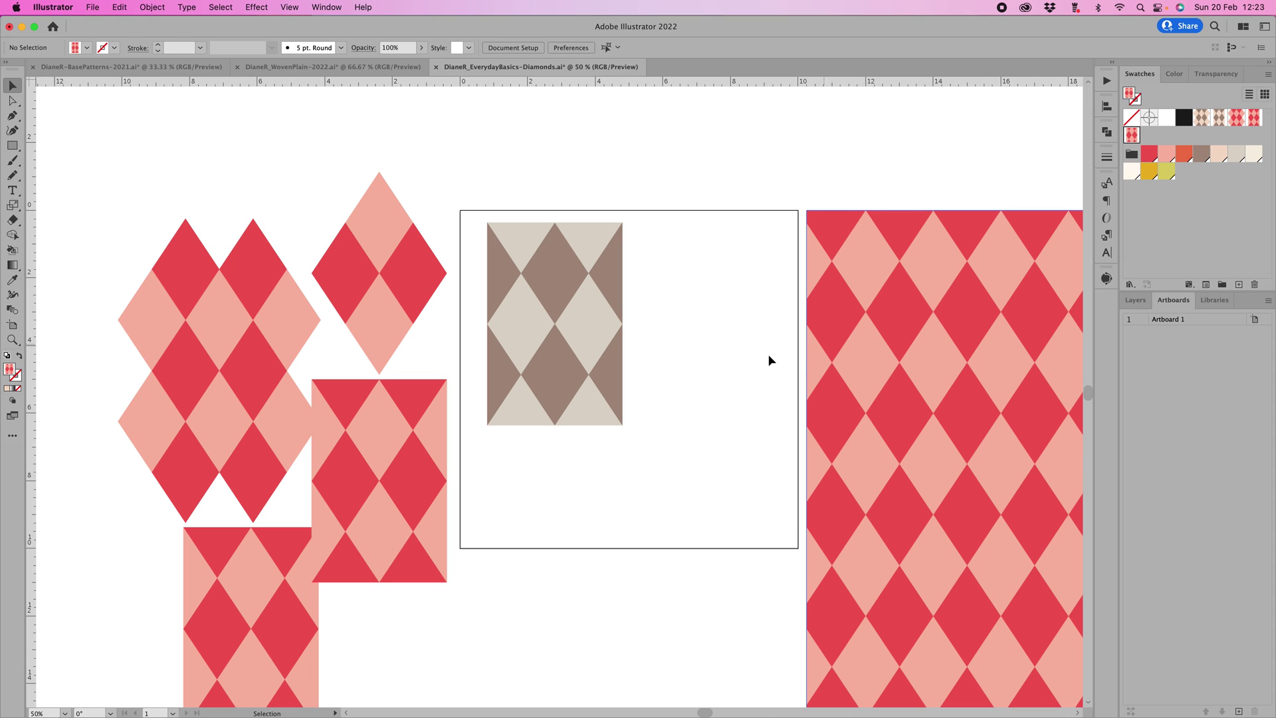
{"action": "mouse_move", "coordinate": [897, 717]}
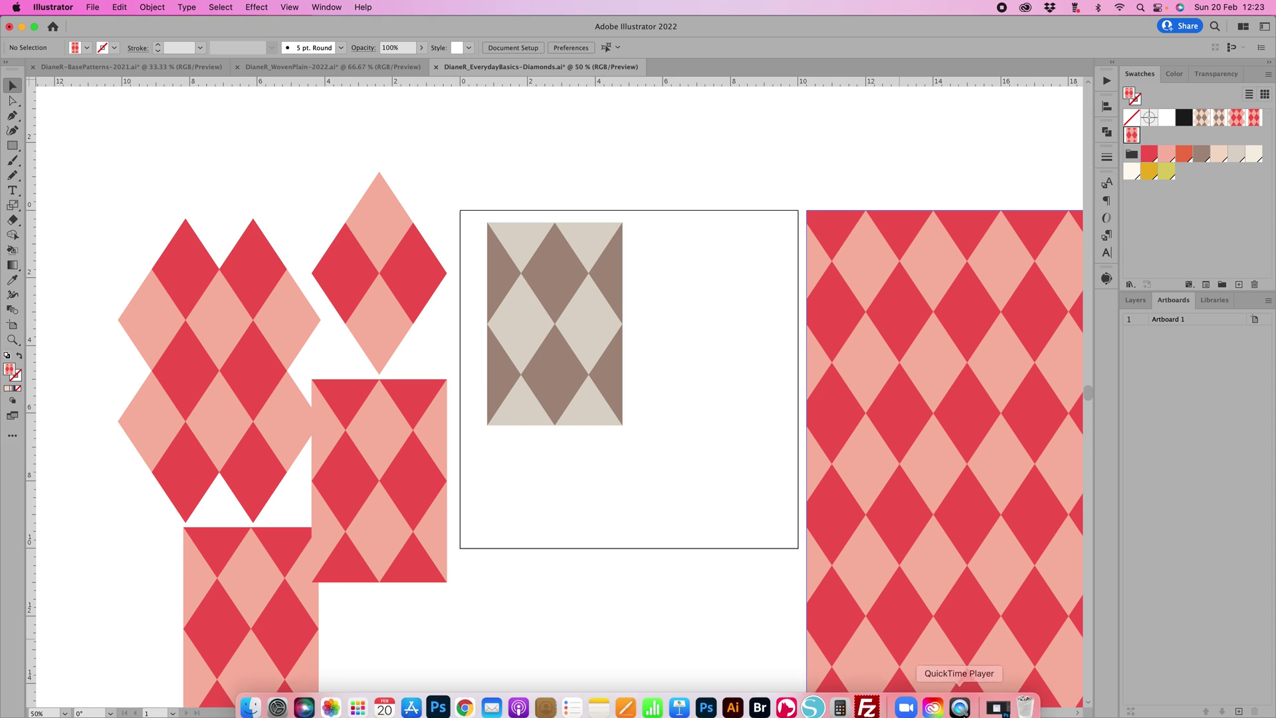